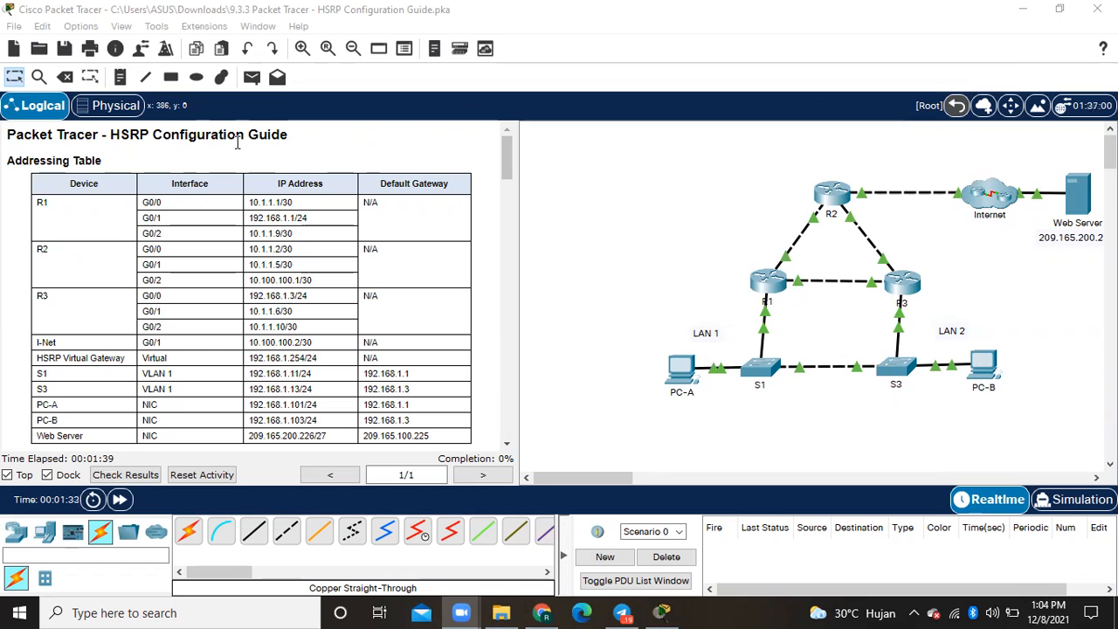
- Read the activity guide from the addressing table through the objectives and scenario to the Part 1 connectivity instructions
scroll(150, 313, down, 3)
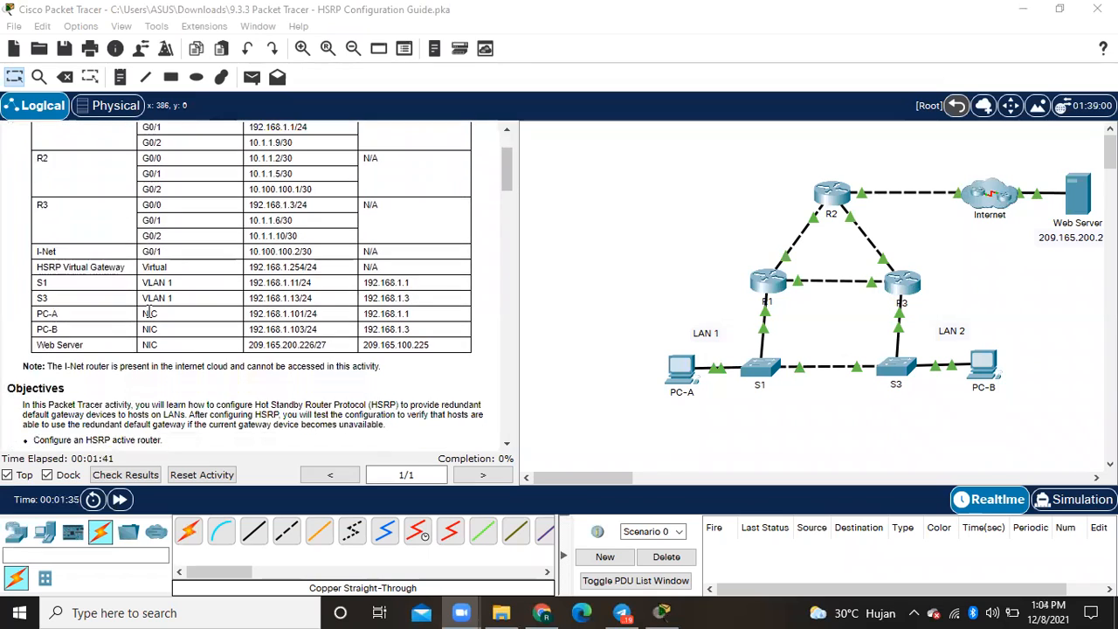
scroll(149, 312, down, 3)
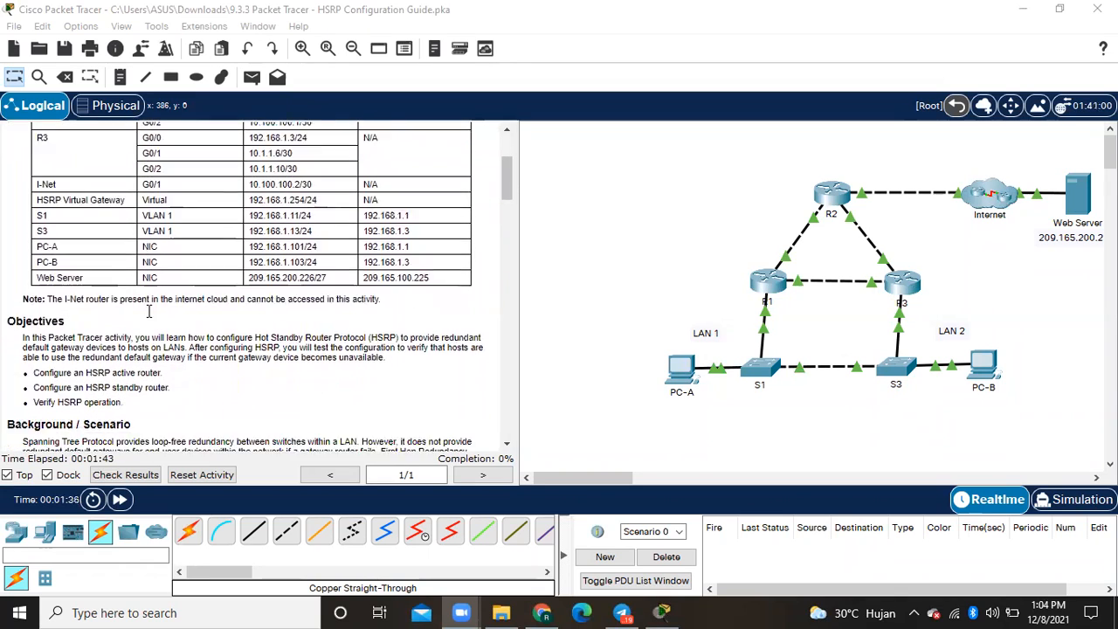
scroll(75, 336, down, 1)
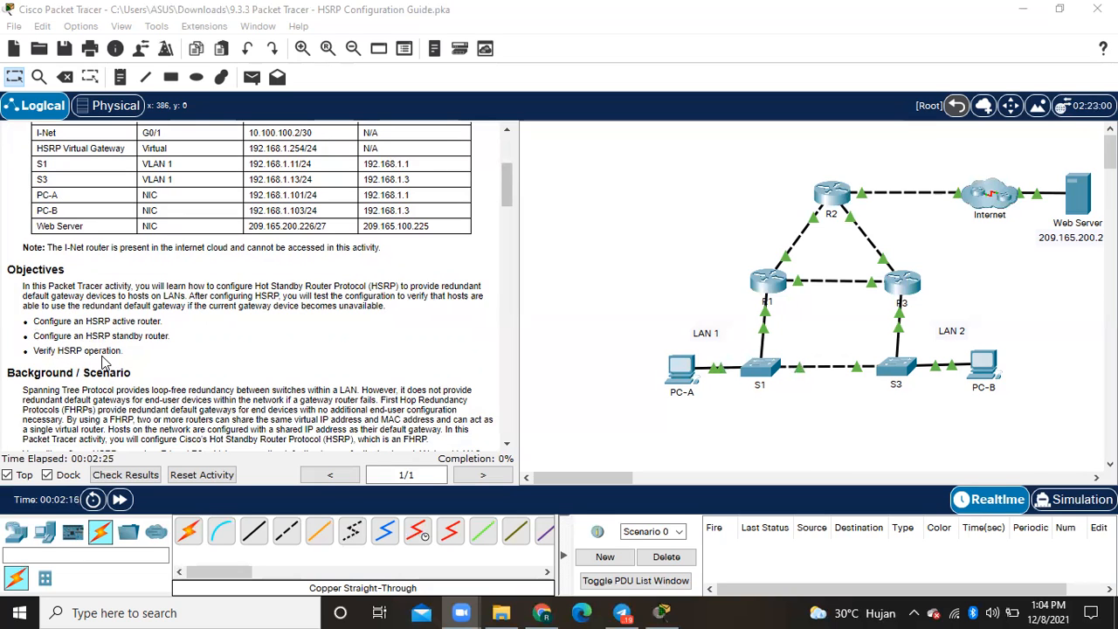
scroll(103, 360, down, 3)
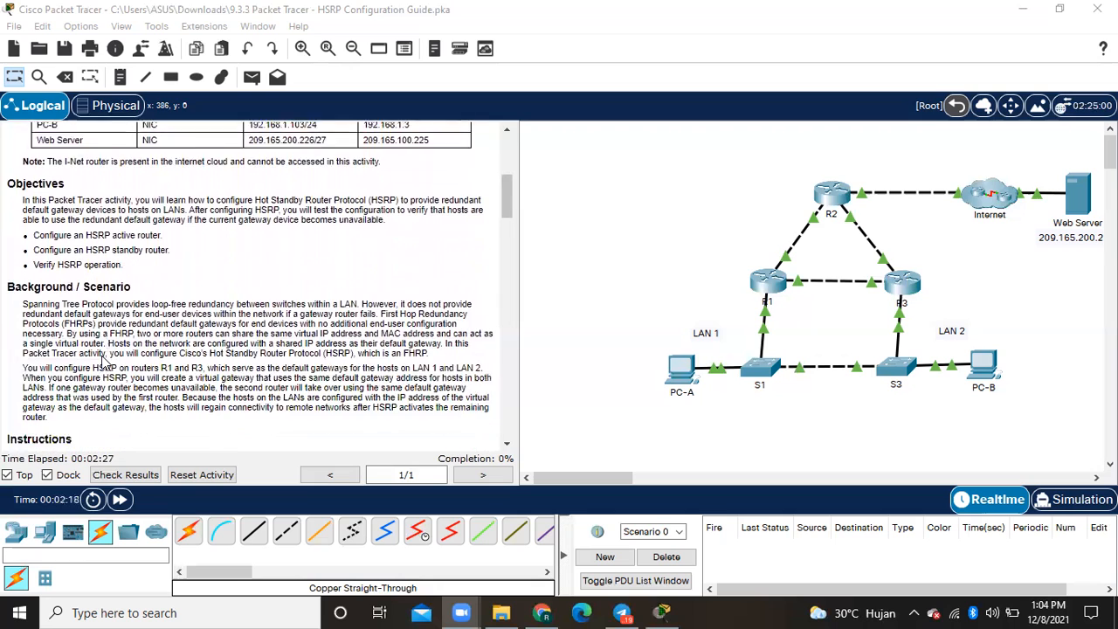
scroll(103, 360, down, 4)
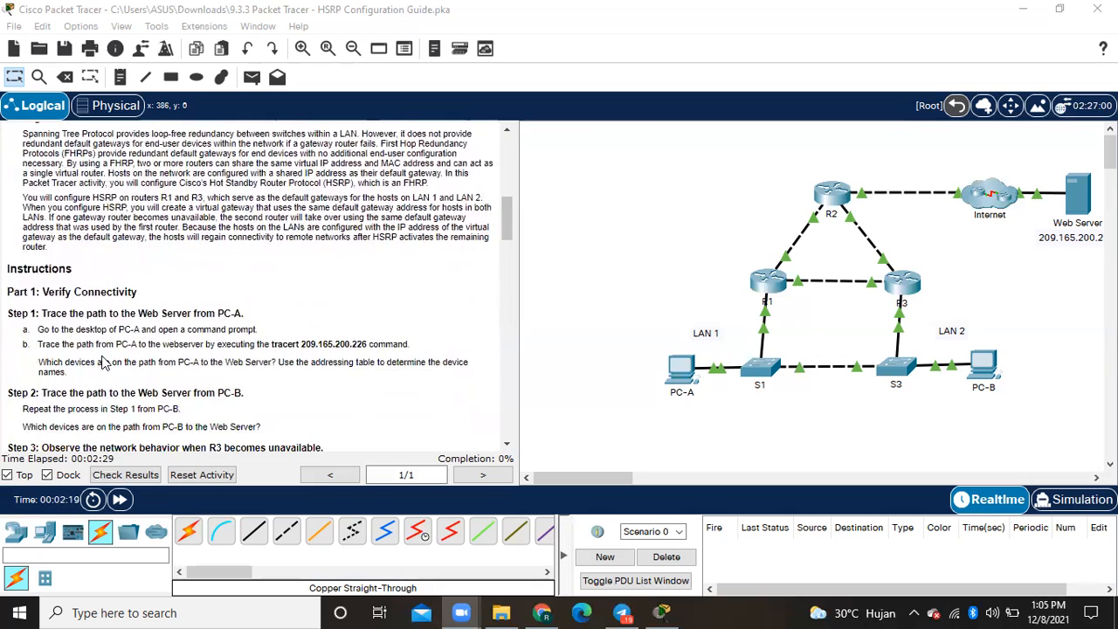
scroll(103, 361, down, 3)
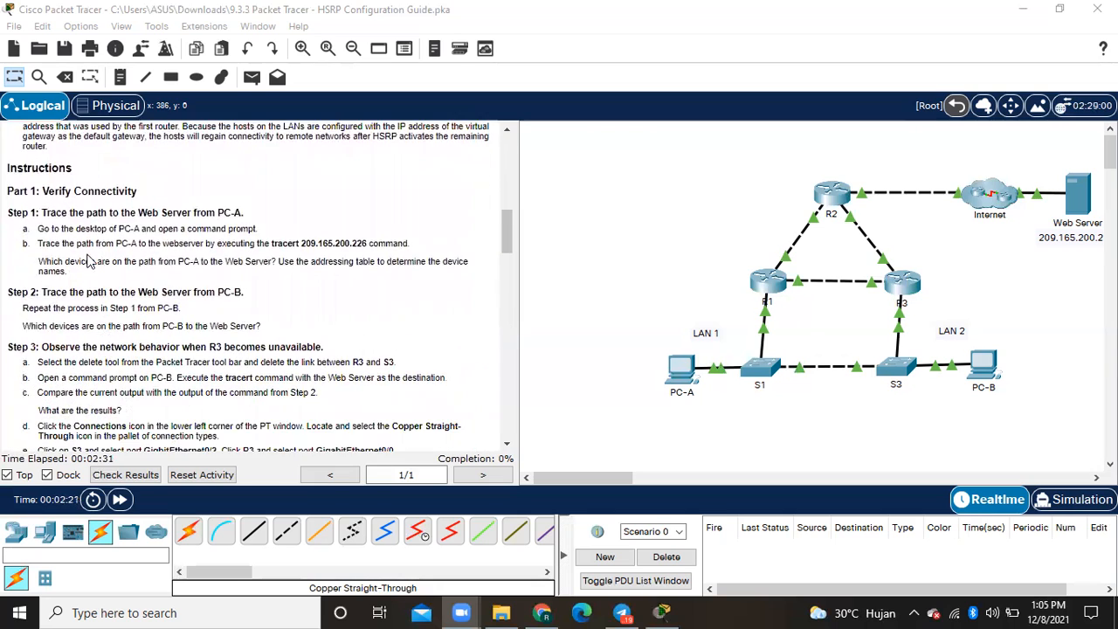
scroll(87, 261, down, 1)
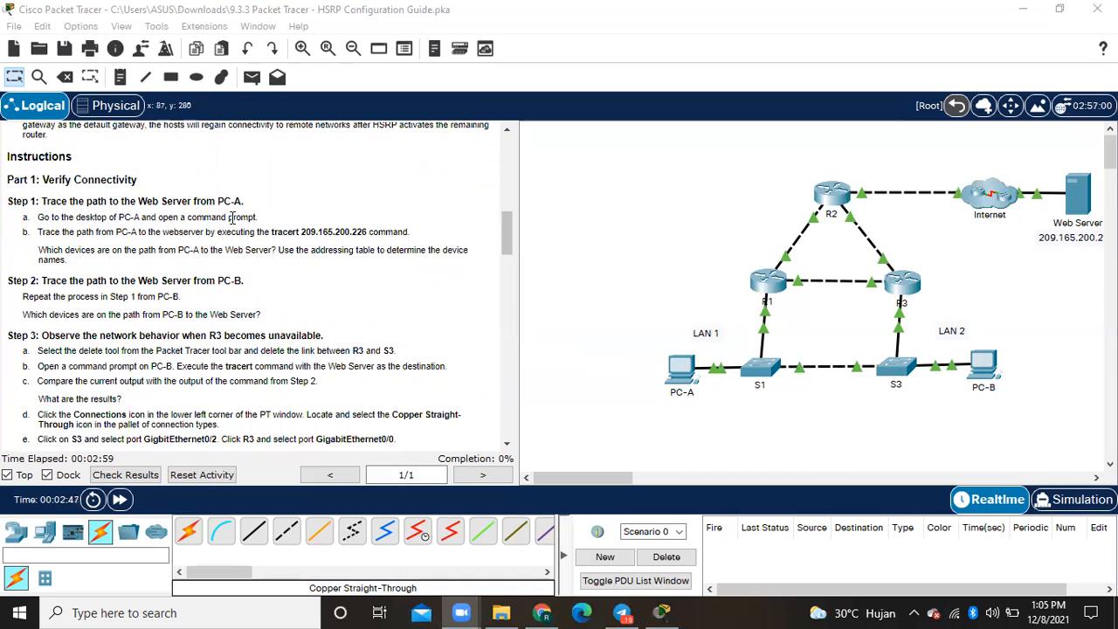
- Open the command prompt on PC-A and place its window beside the instructions so the tracert command stays readable
click(679, 366)
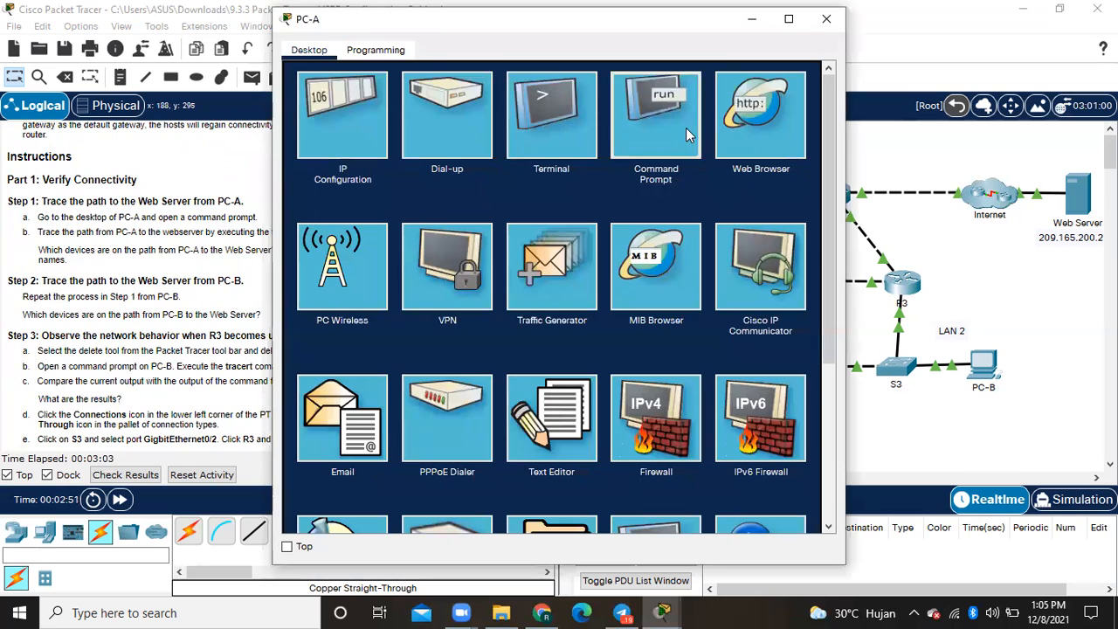
click(685, 128)
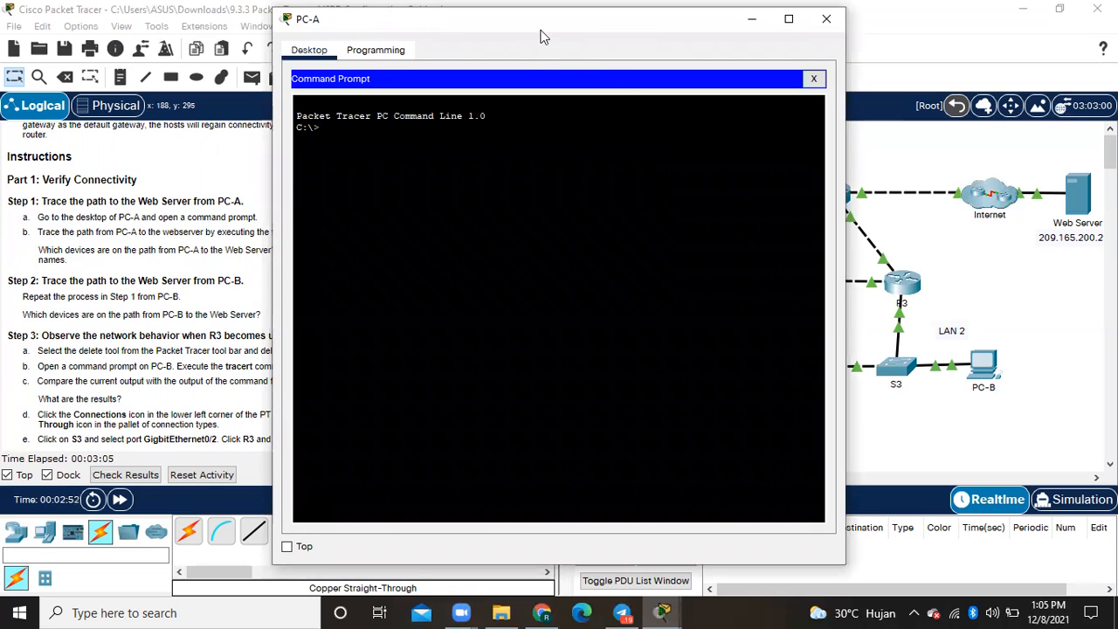
drag(524, 28, 721, 78)
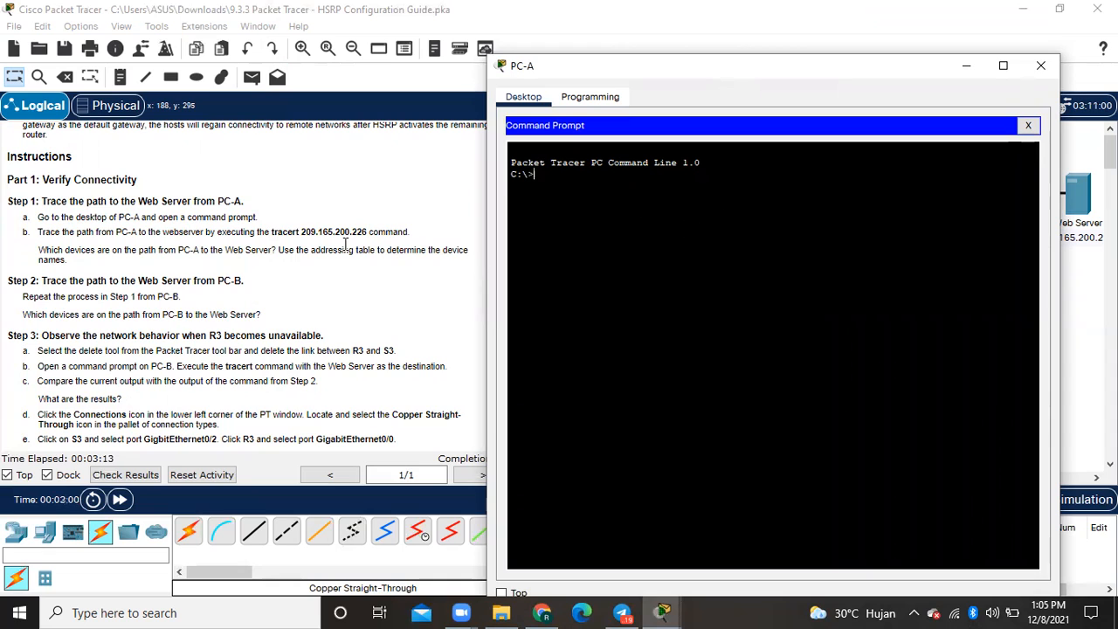
drag(272, 232, 335, 232)
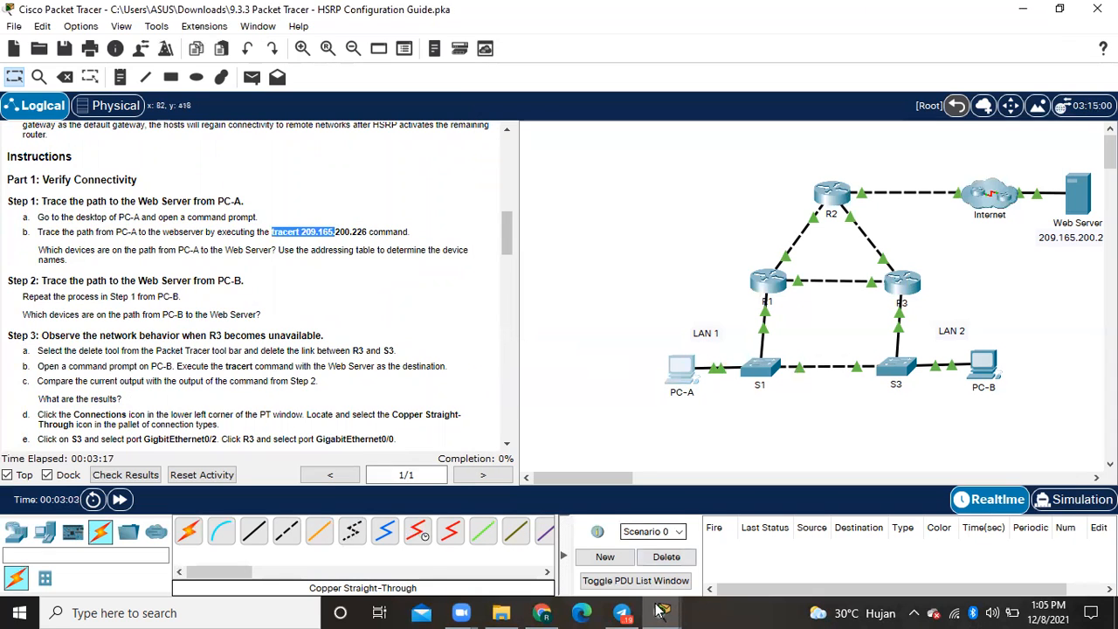
mouse_move(661, 608)
click(745, 533)
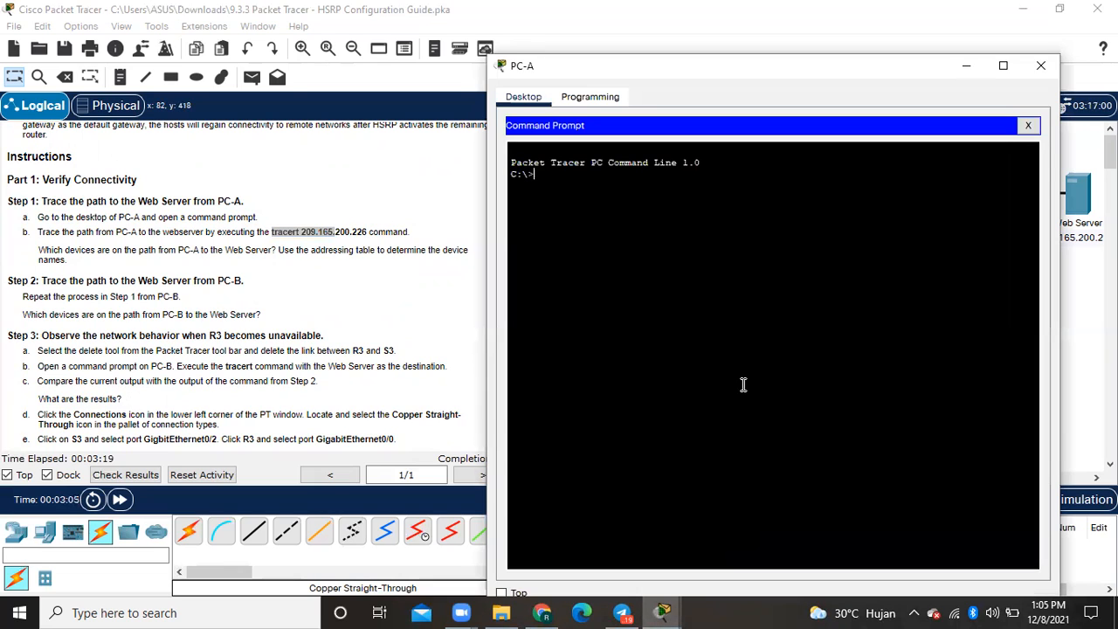
- Trace the path from PC-A to the Web Server with tracert 209.165.200.226
text(tracert)
text( 209)
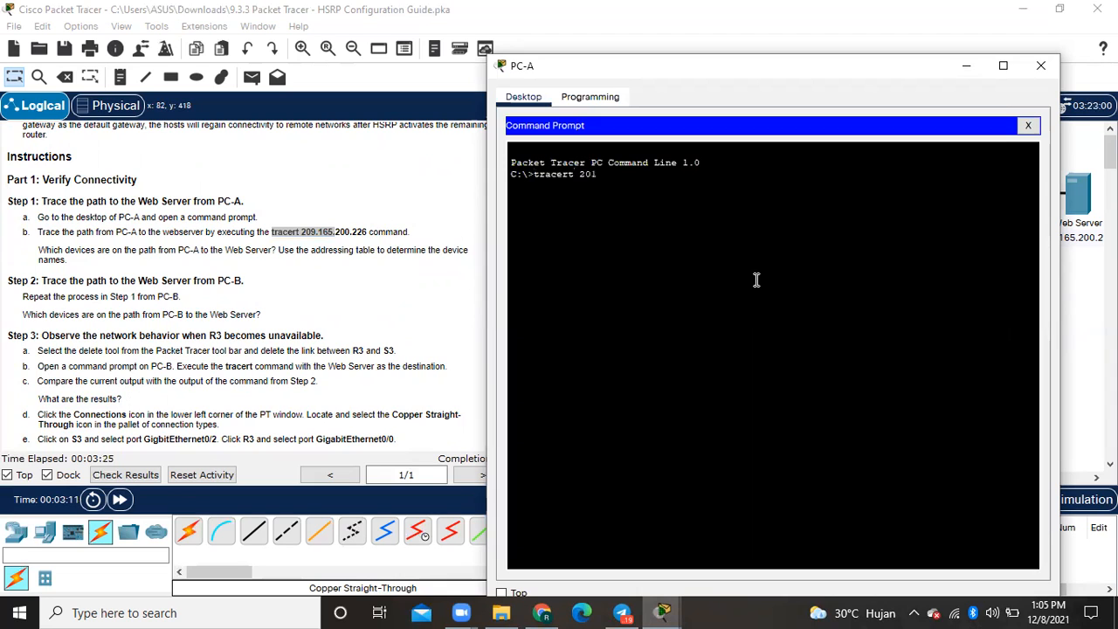
text(.)
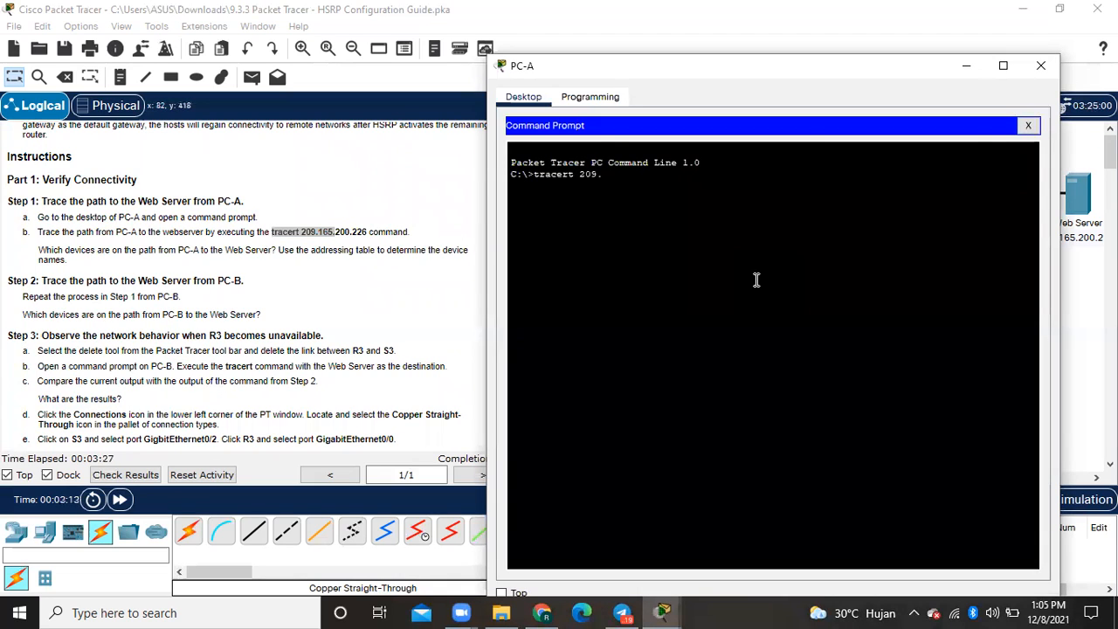
text(165.200.226)
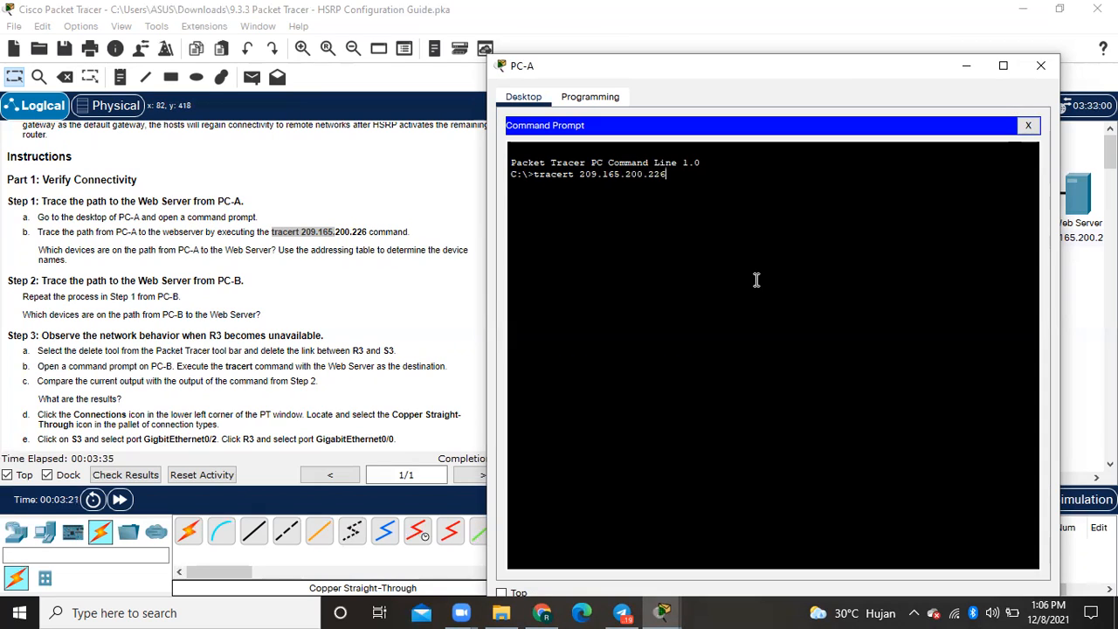
key(Return)
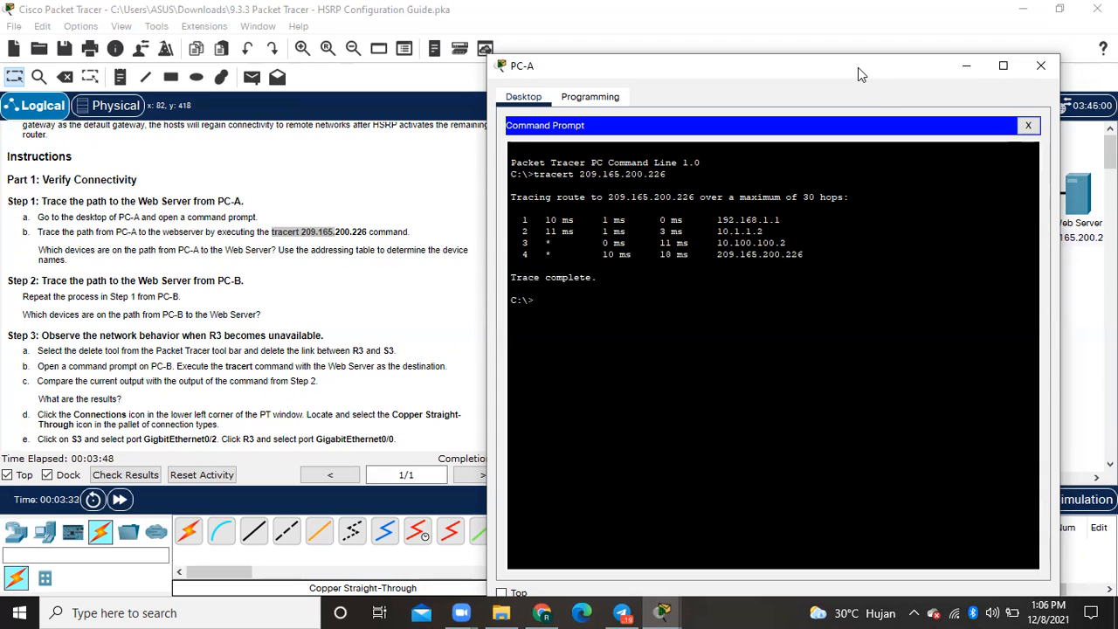
- Compare the first hop of PC-A's trace with the R1 interface addresses in the addressing table
drag(857, 68, 477, 82)
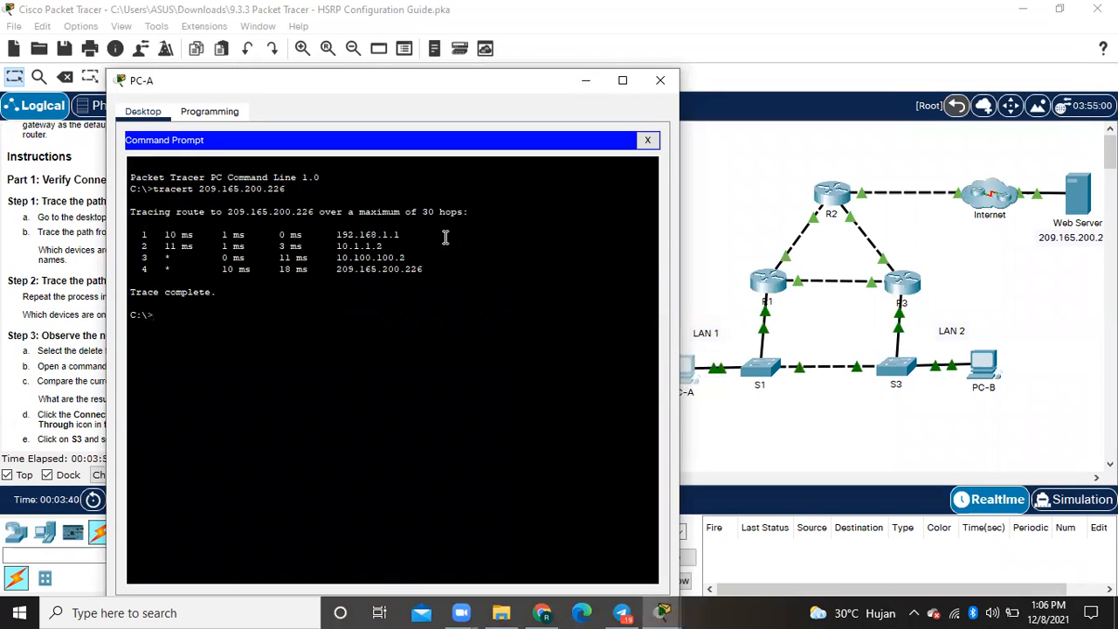
drag(402, 232, 334, 229)
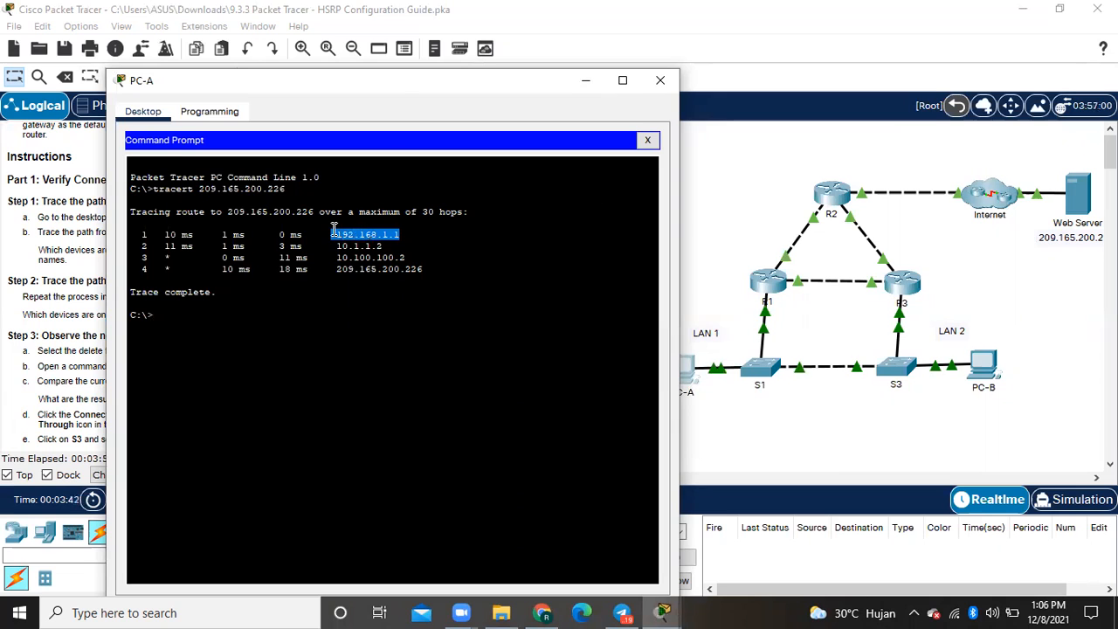
drag(404, 84, 726, 114)
scroll(187, 265, up, 7)
scroll(187, 265, down, 2)
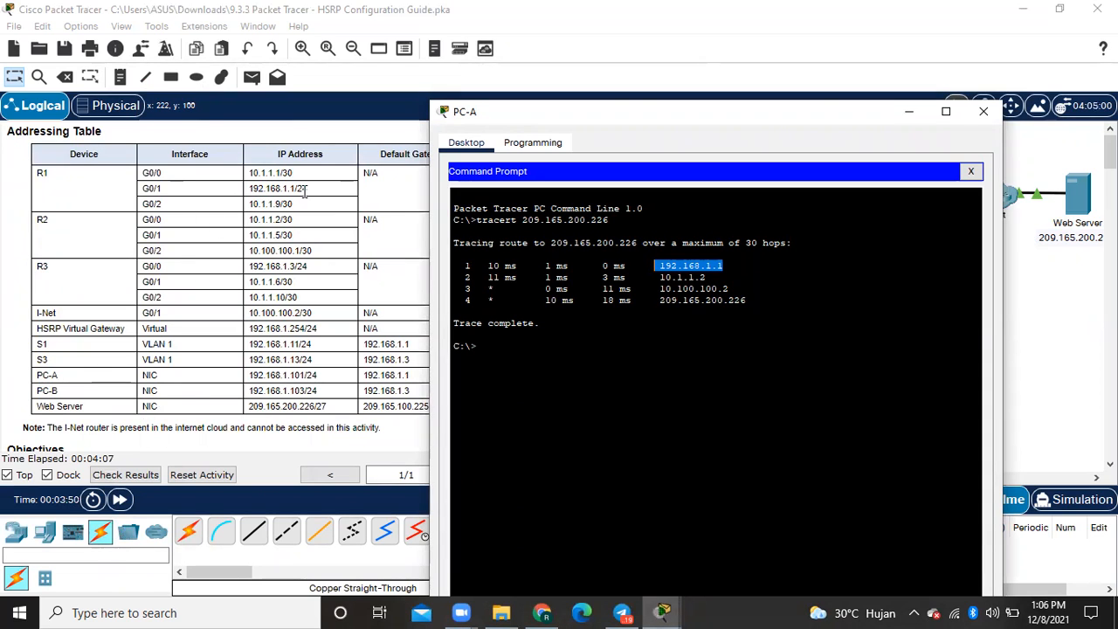
click(268, 188)
double_click(268, 188)
click(260, 187)
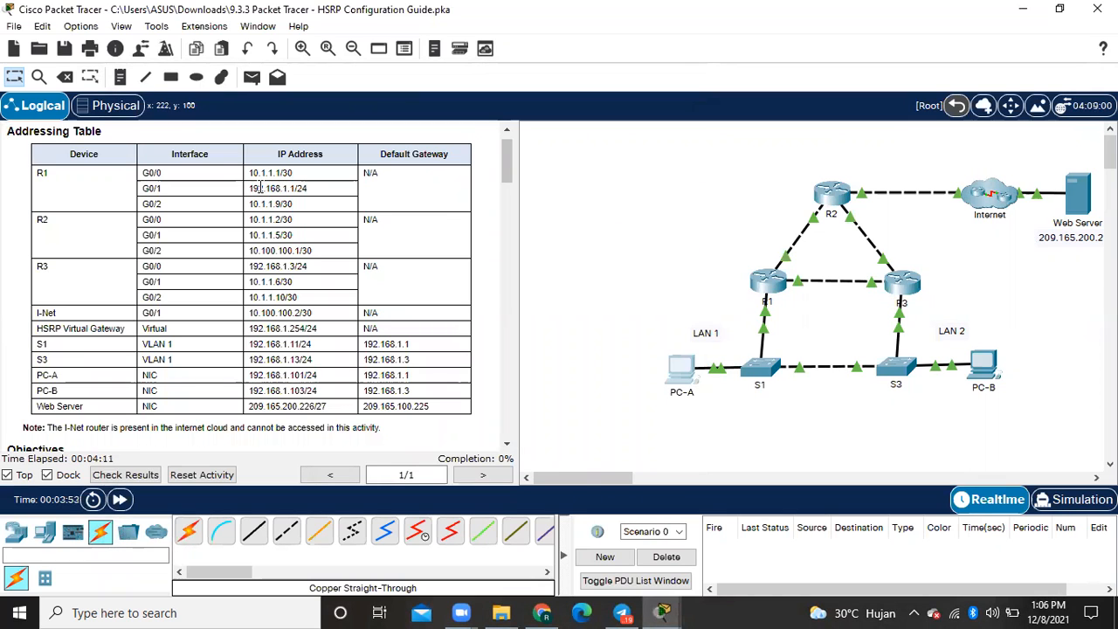
click(658, 610)
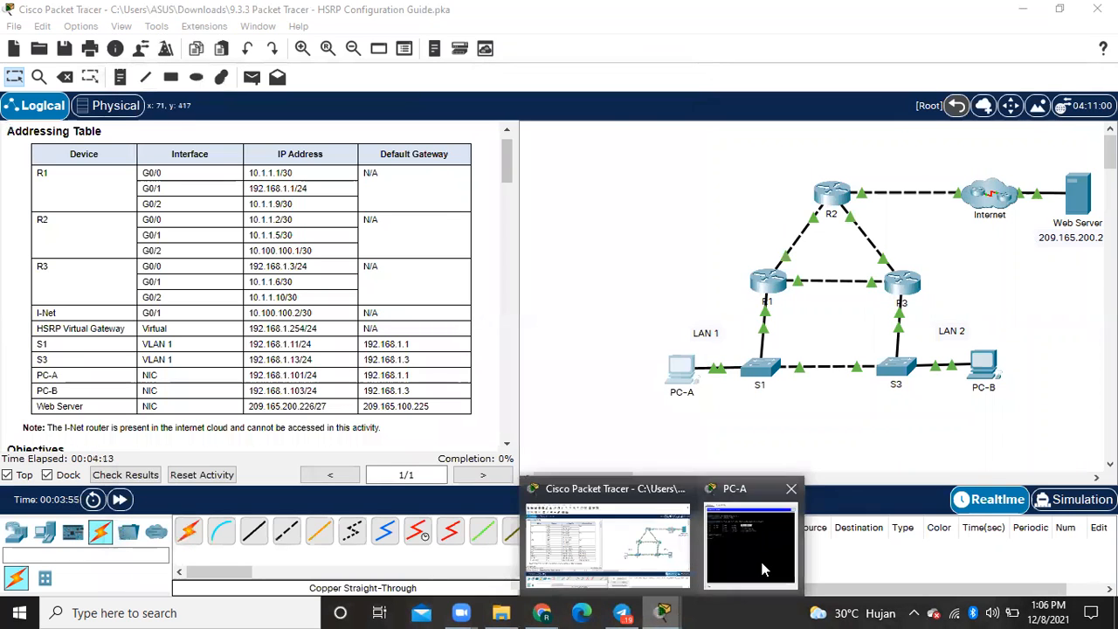
click(765, 566)
- Close the PC-A window and open the command prompt on PC-B beside the Part 1 instructions
scroll(257, 314, down, 1)
scroll(256, 314, down, 5)
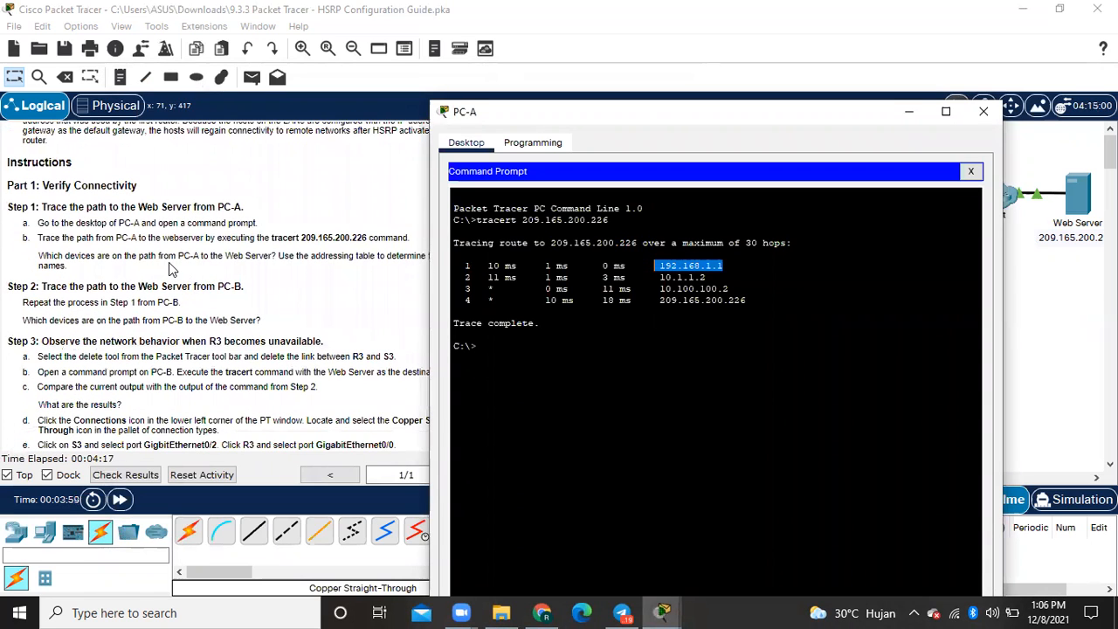
scroll(168, 262, down, 1)
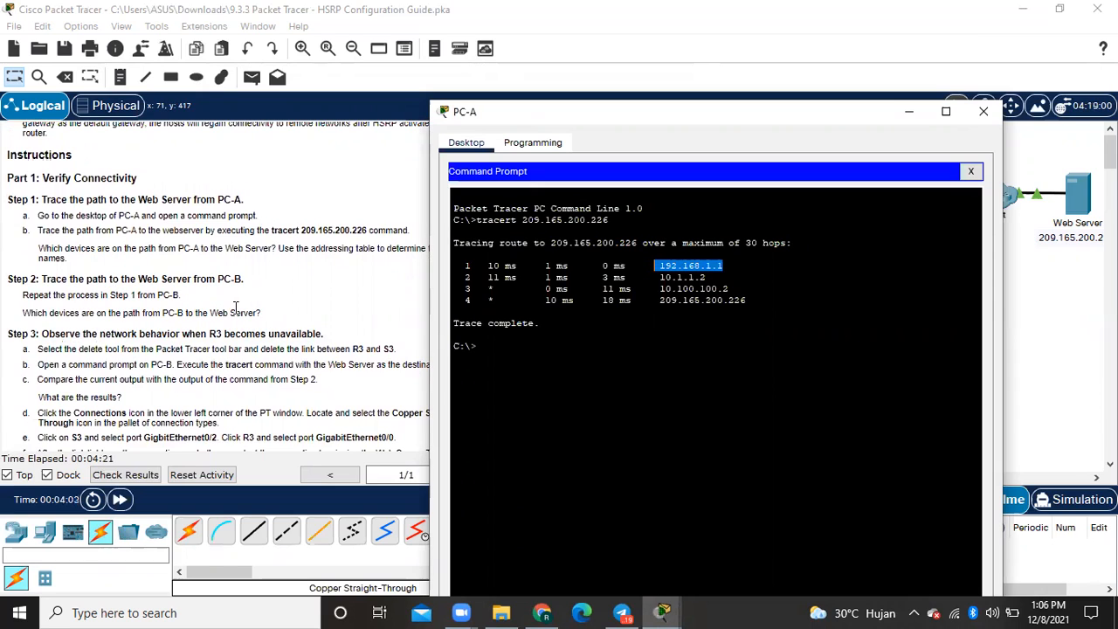
click(988, 122)
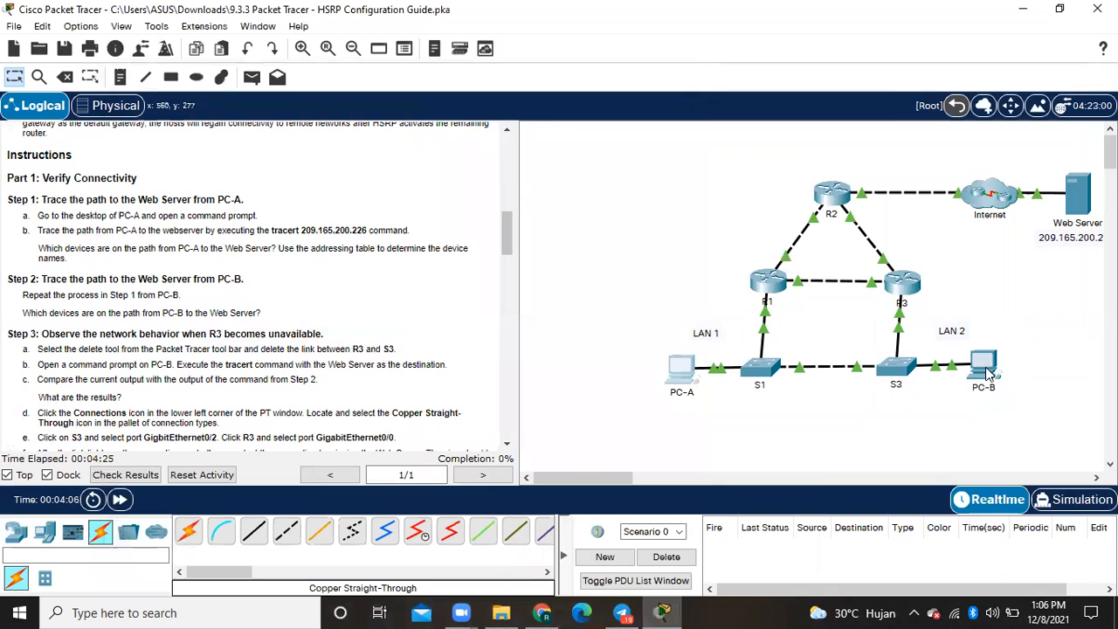
click(980, 365)
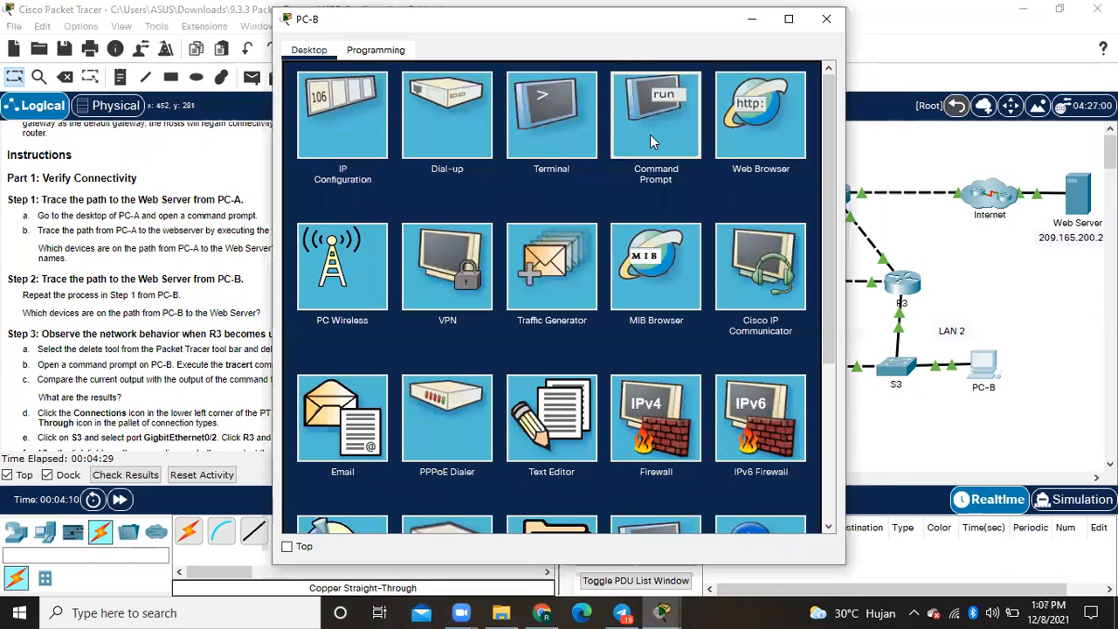
click(649, 134)
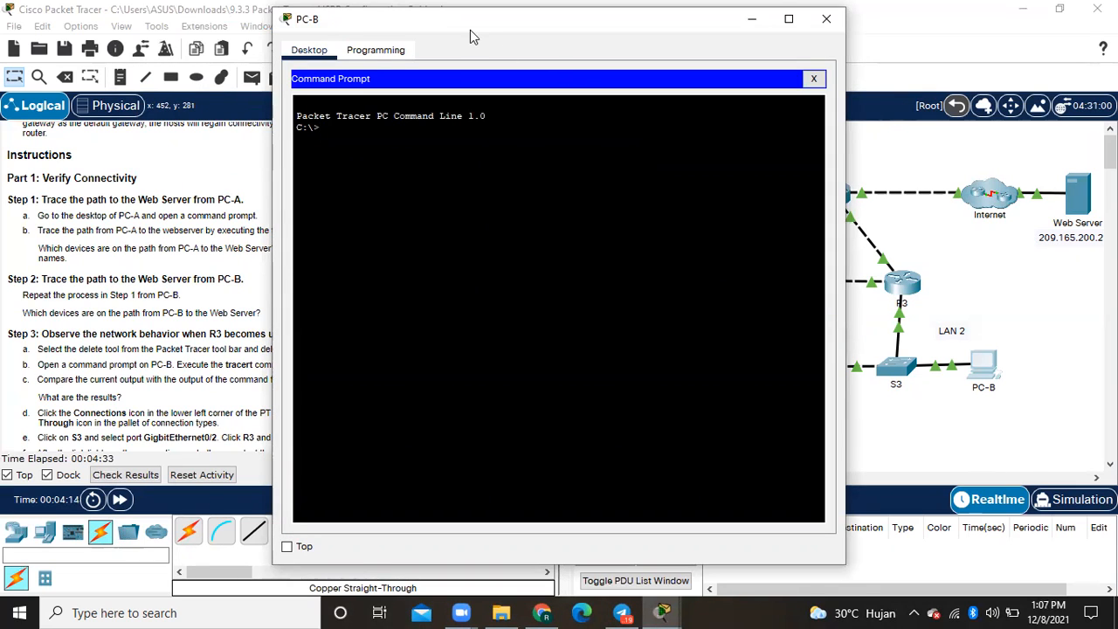
drag(470, 29, 483, 34)
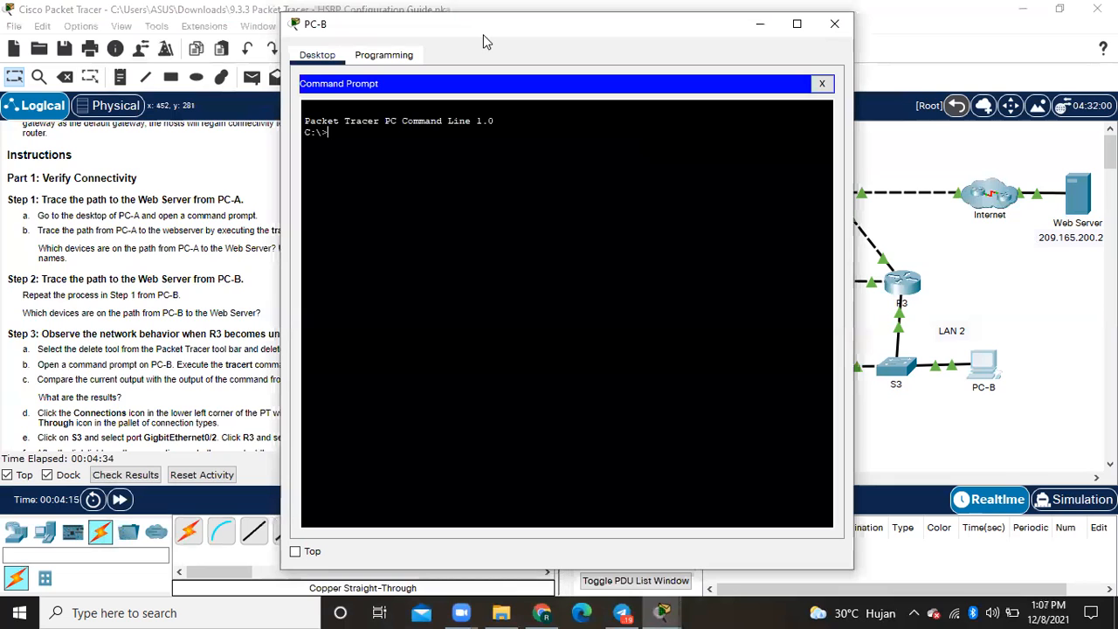
drag(483, 34, 652, 47)
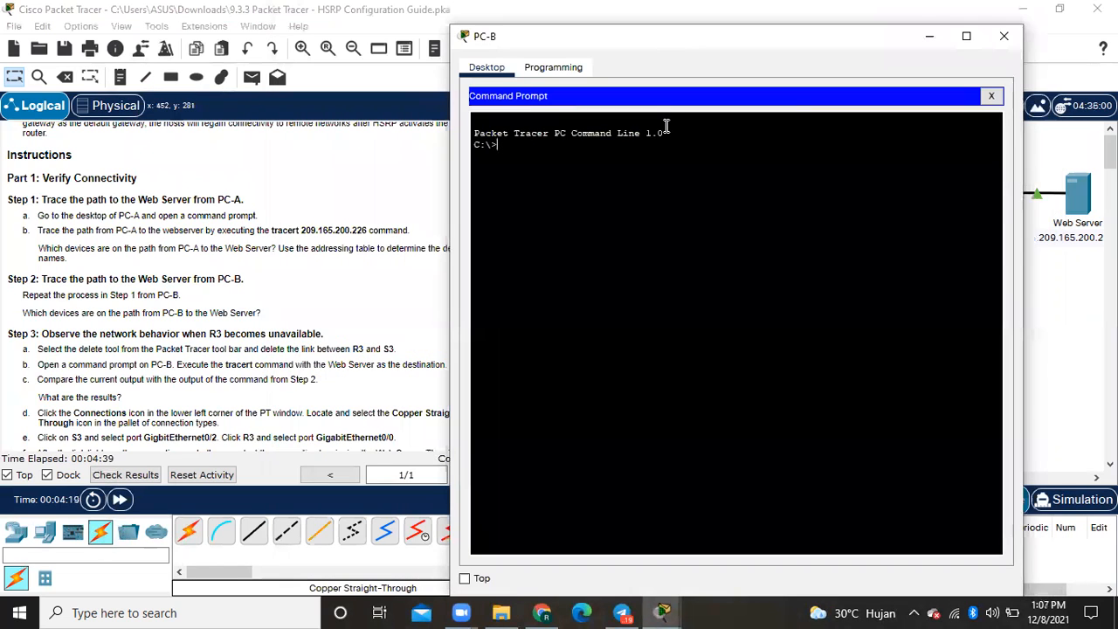
- Trace the path from PC-B to the Web Server with tracert 209.165.200.226
text(tracert 209.165.200.226)
key(Return)
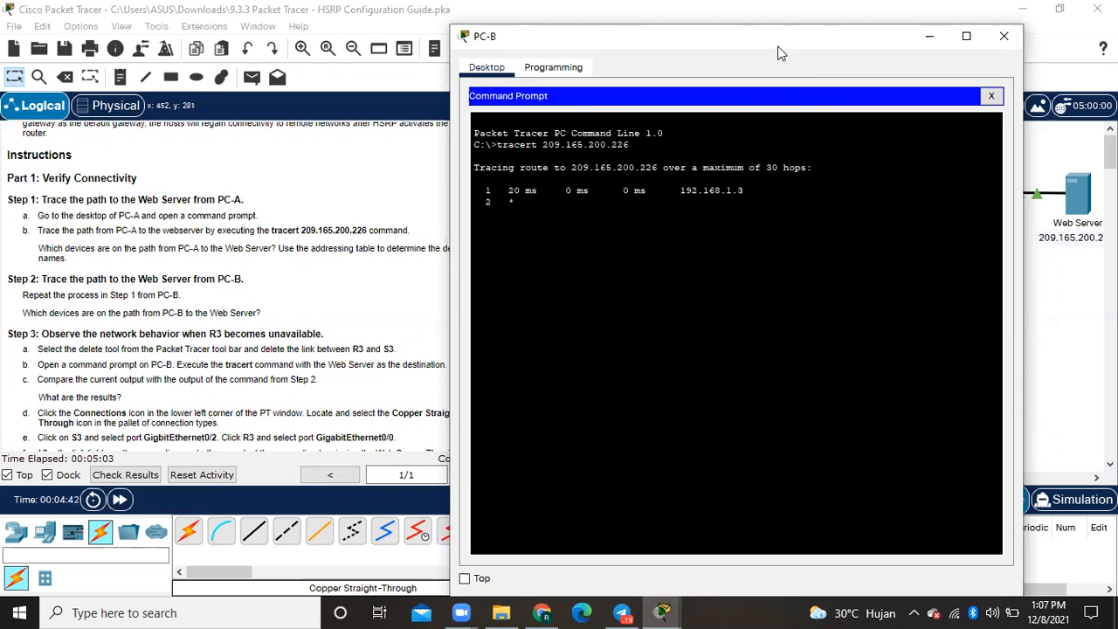
- Compare the first hop of PC-B's trace with the R3 interface addresses in the addressing table
drag(550, 61, 323, 72)
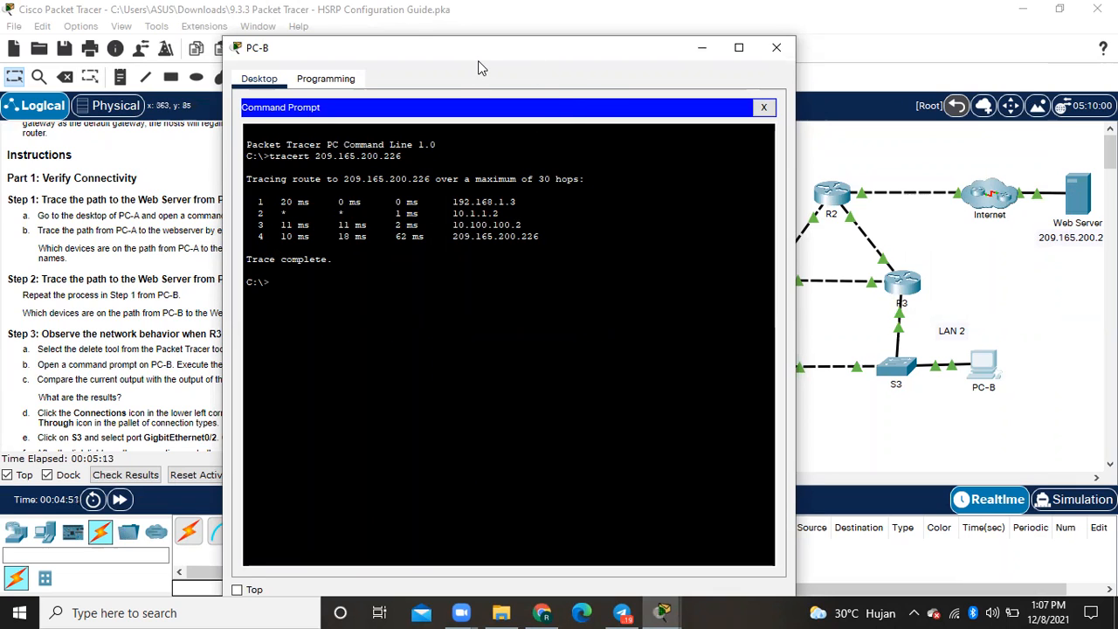
drag(483, 49, 554, 69)
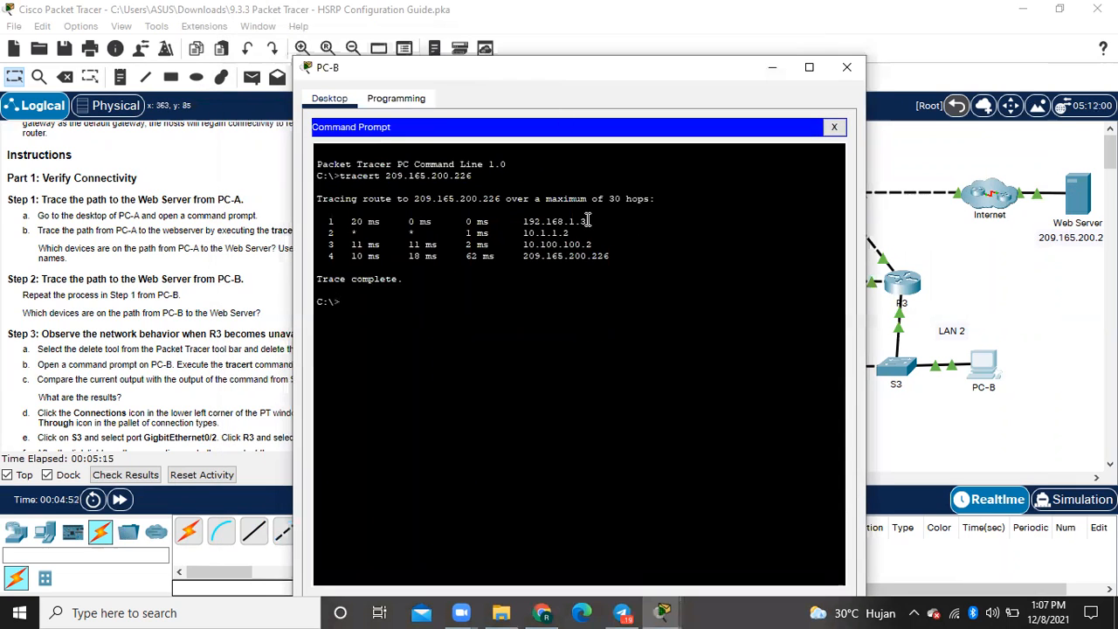
drag(587, 221, 522, 221)
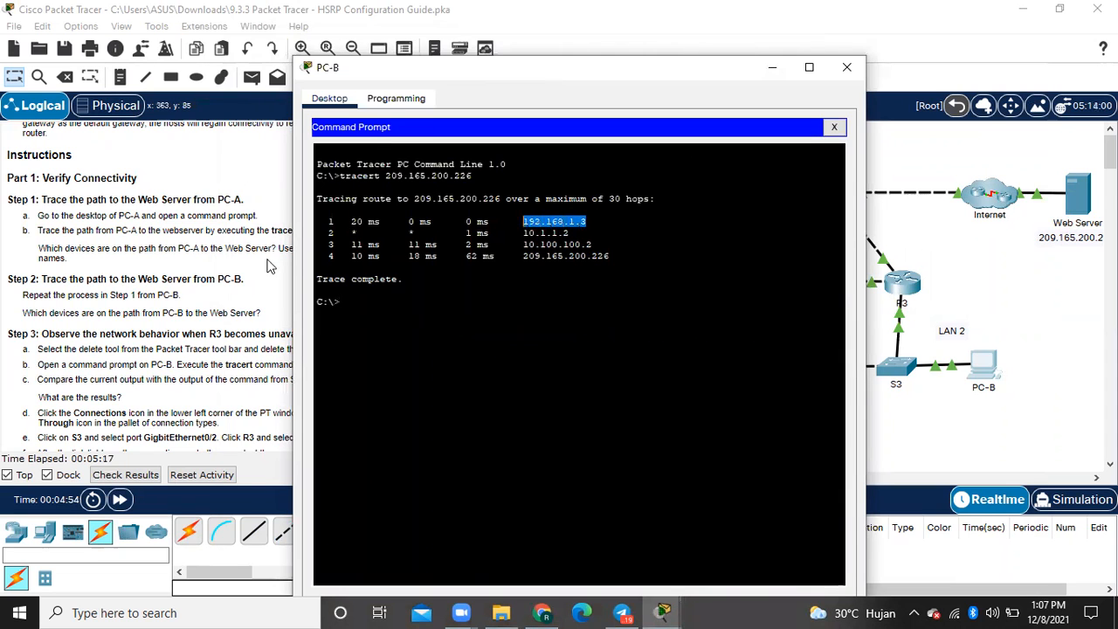
click(229, 248)
scroll(230, 248, up, 3)
scroll(230, 248, up, 5)
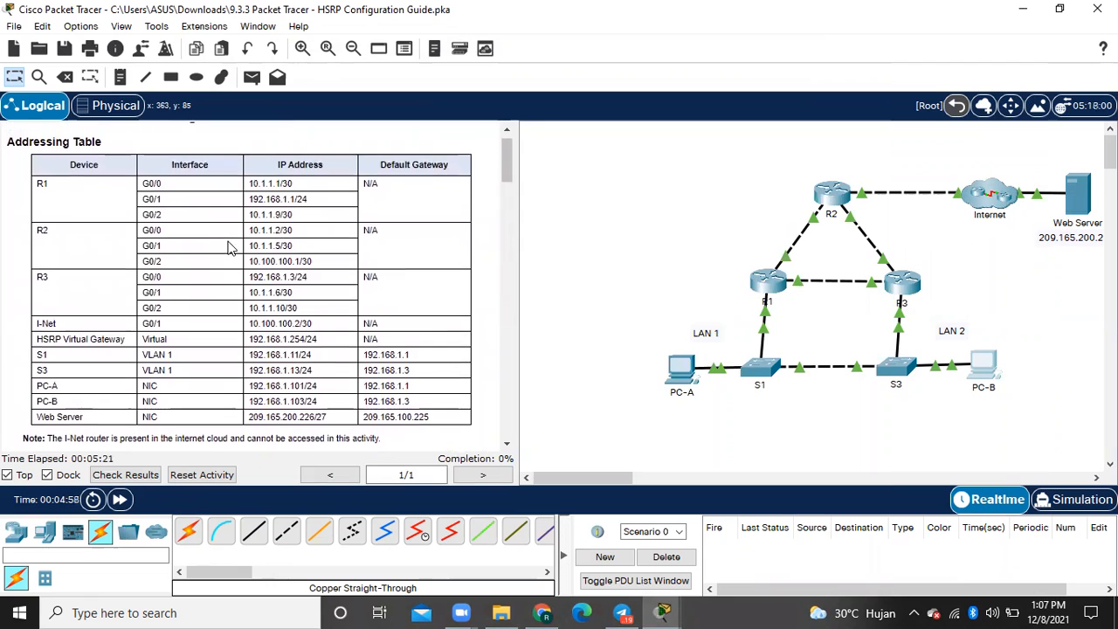
scroll(229, 248, down, 2)
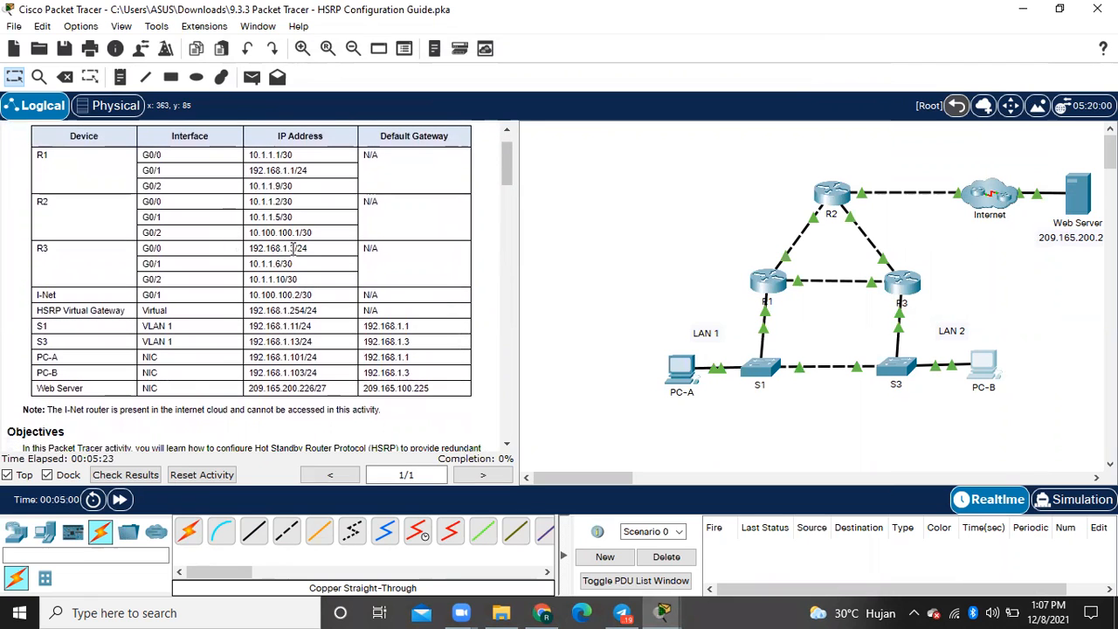
drag(295, 249, 250, 248)
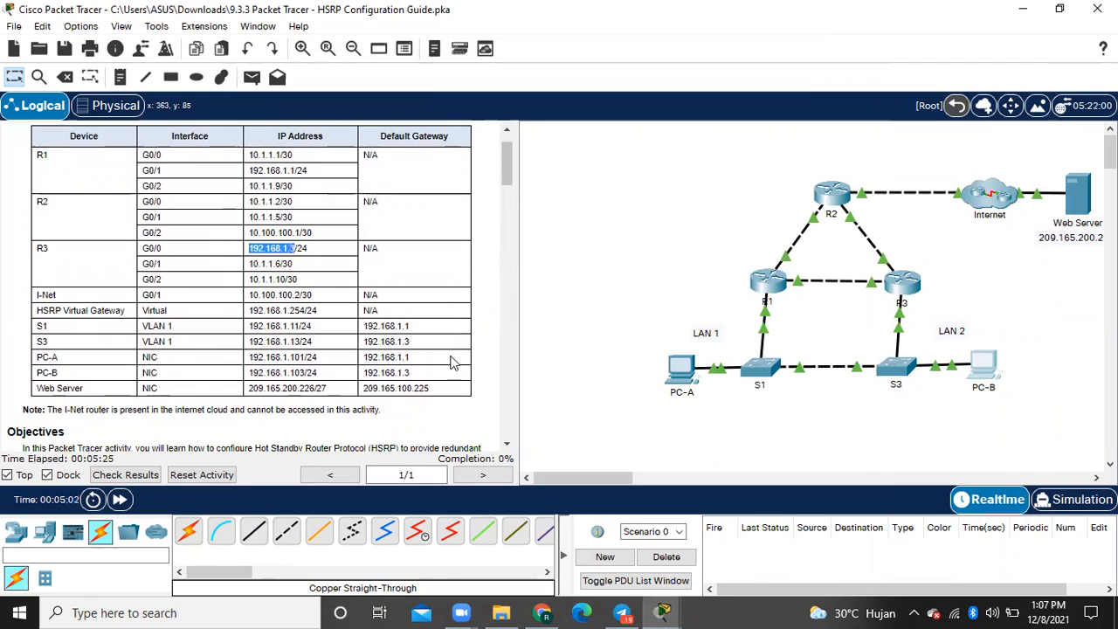
- Return to the topology with PC-B closed and examine the Part 1 Step 3 instructions about R3 becoming unavailable
click(668, 612)
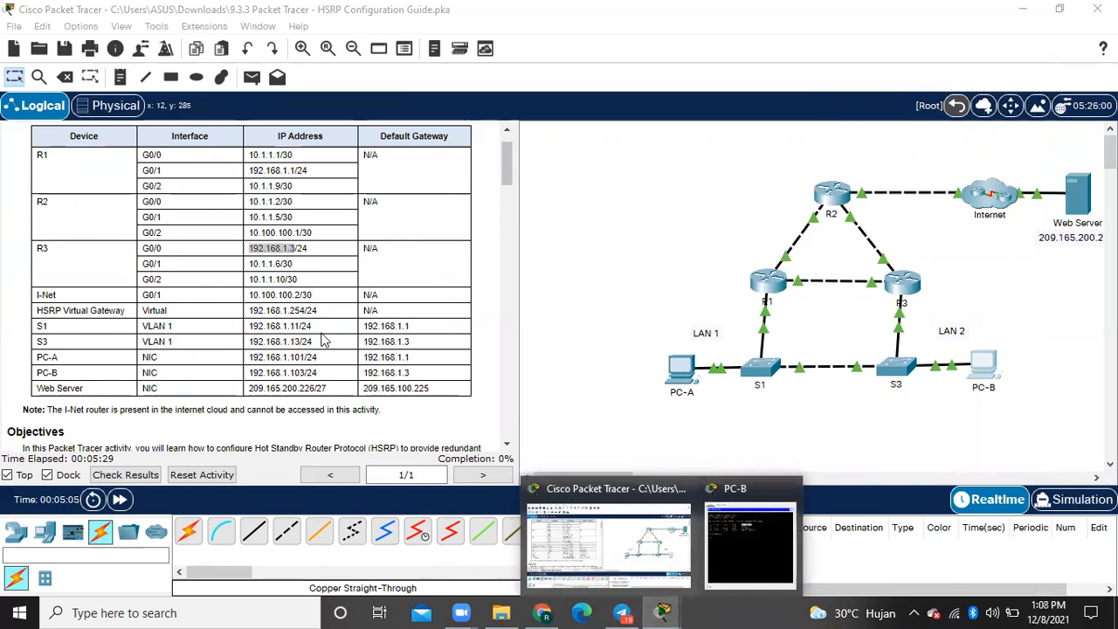
scroll(314, 339, down, 3)
scroll(314, 339, down, 5)
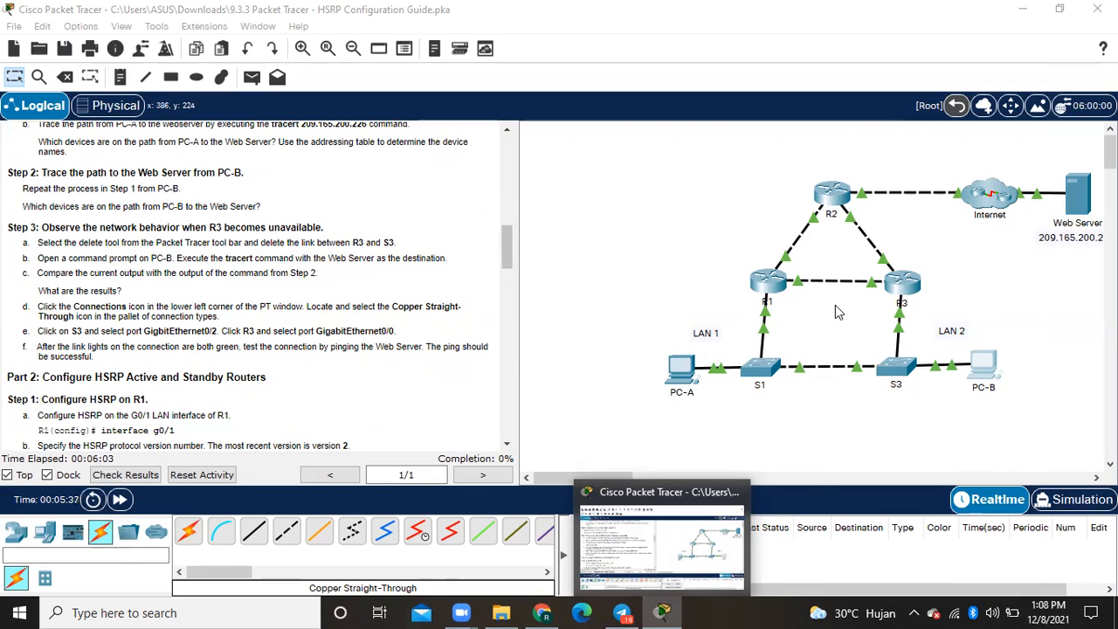
click(68, 78)
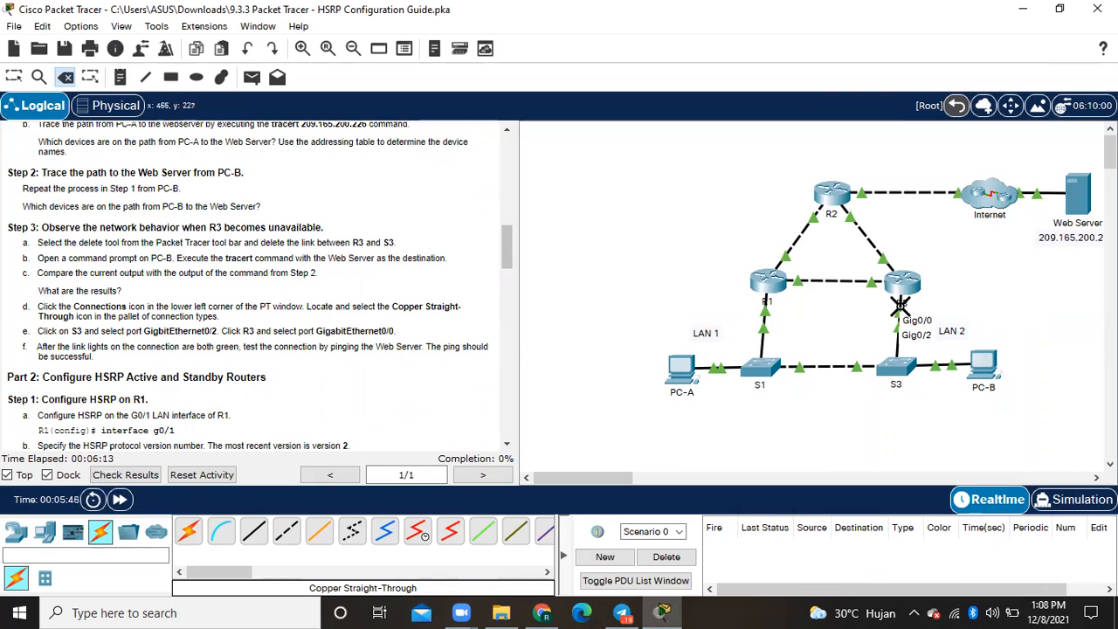
click(900, 304)
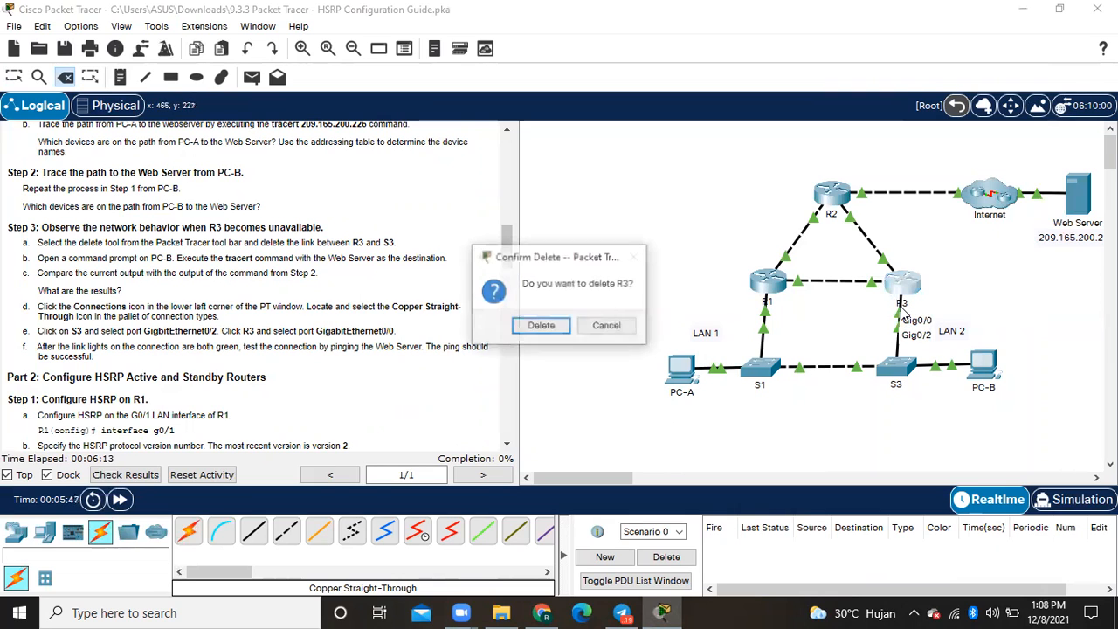
click(607, 326)
key(Escape)
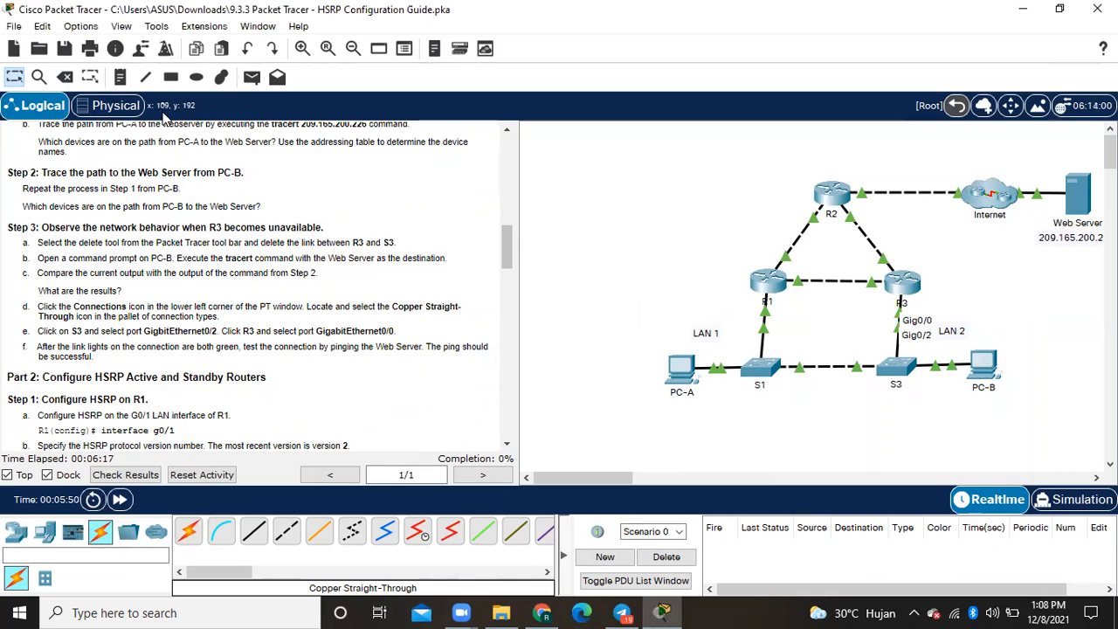
- Delete the link between R3 and S3 and return to the selection tool
click(65, 77)
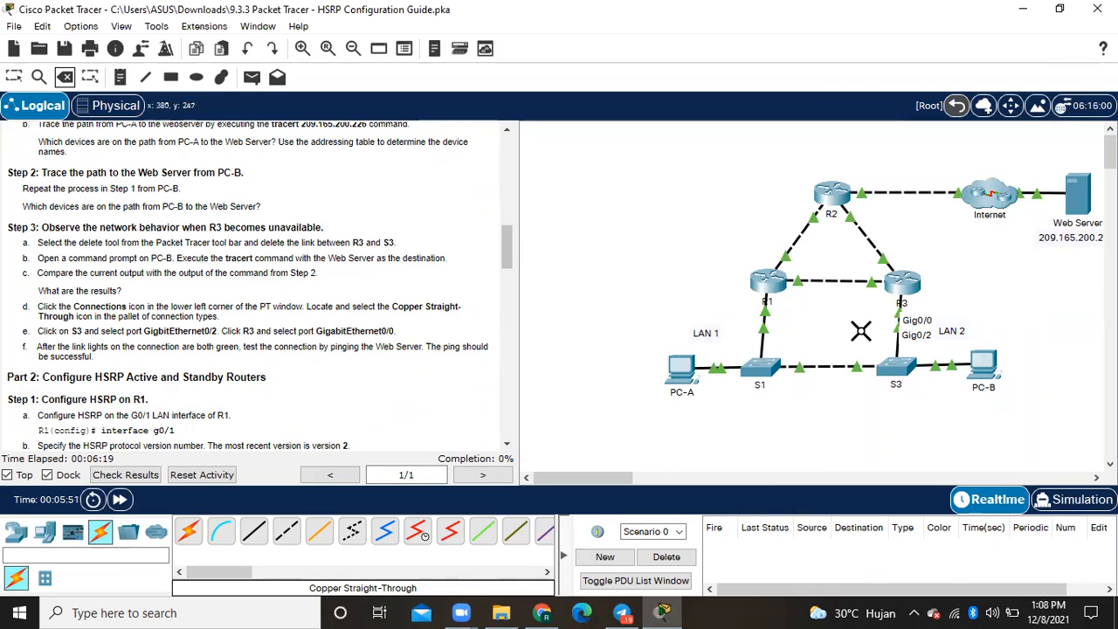
click(897, 344)
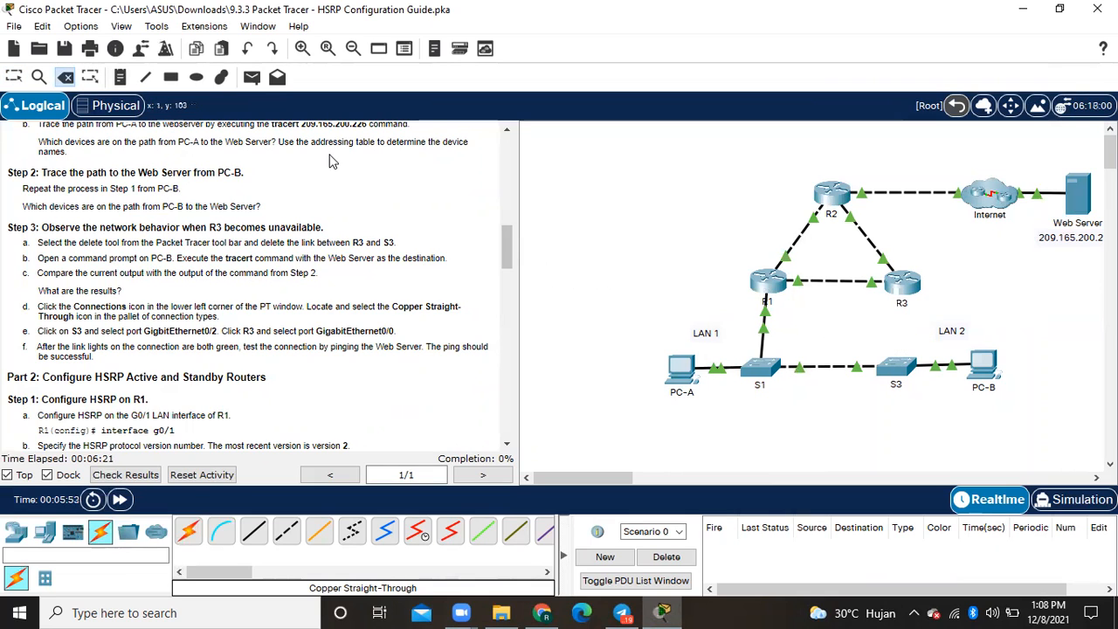
click(7, 80)
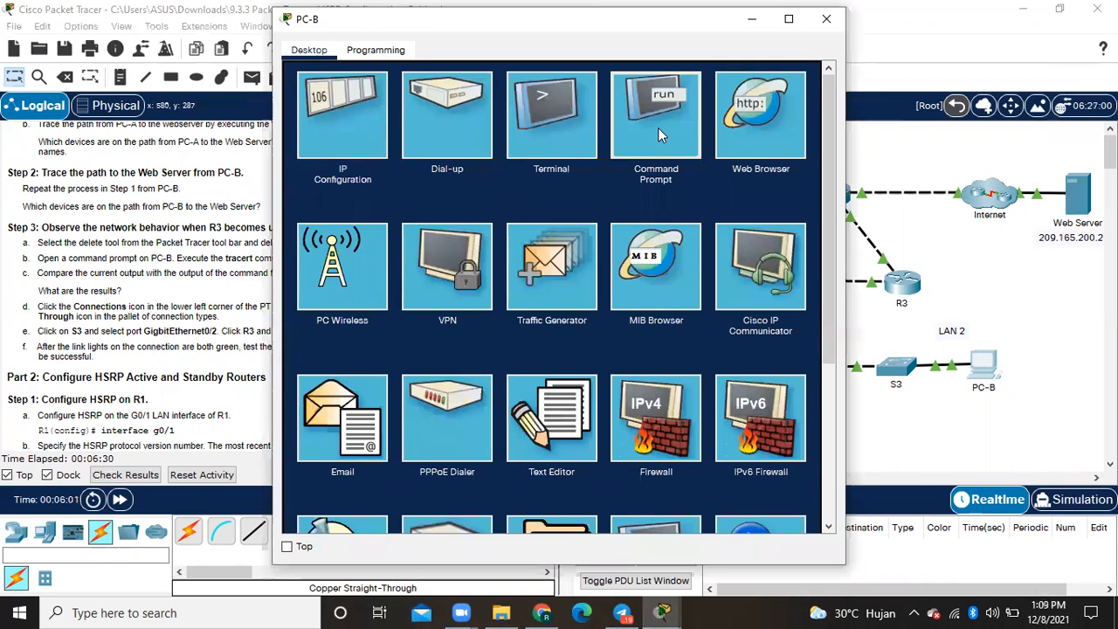
- Trace the path to 209.165.200.226 again from PC-B's command prompt with the R3–S3 link removed, and close the PC-B window
click(658, 127)
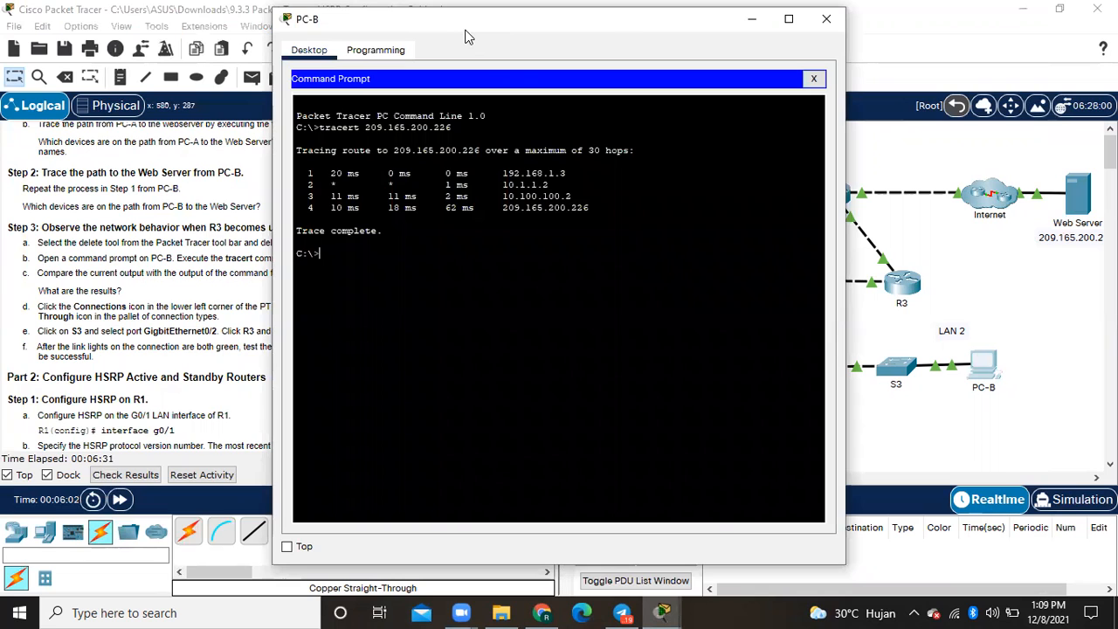
drag(466, 36, 647, 48)
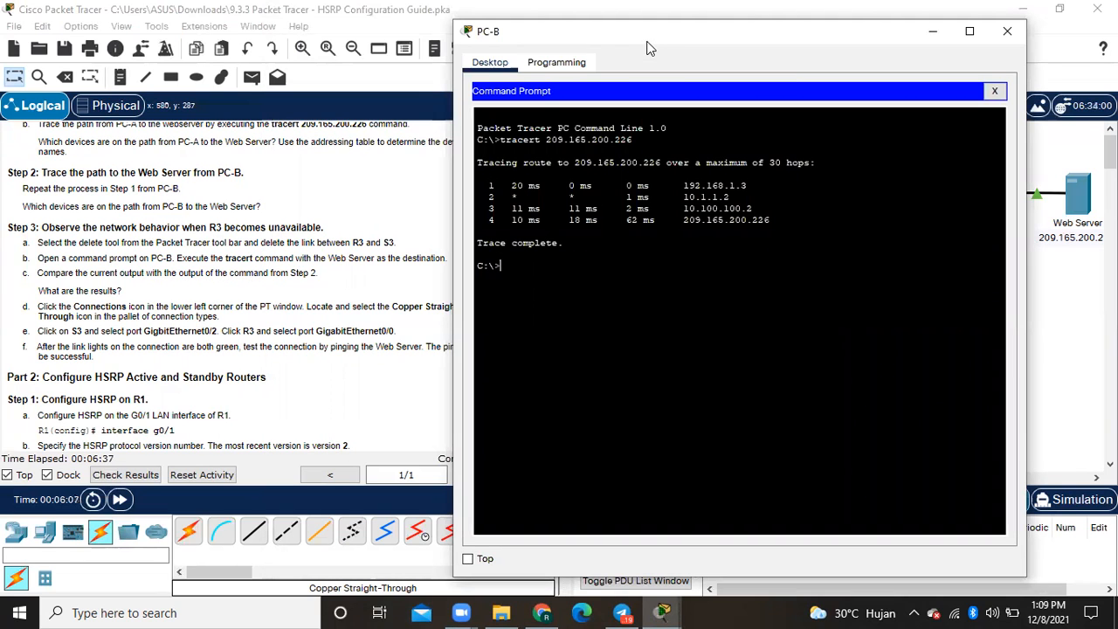
key(Up)
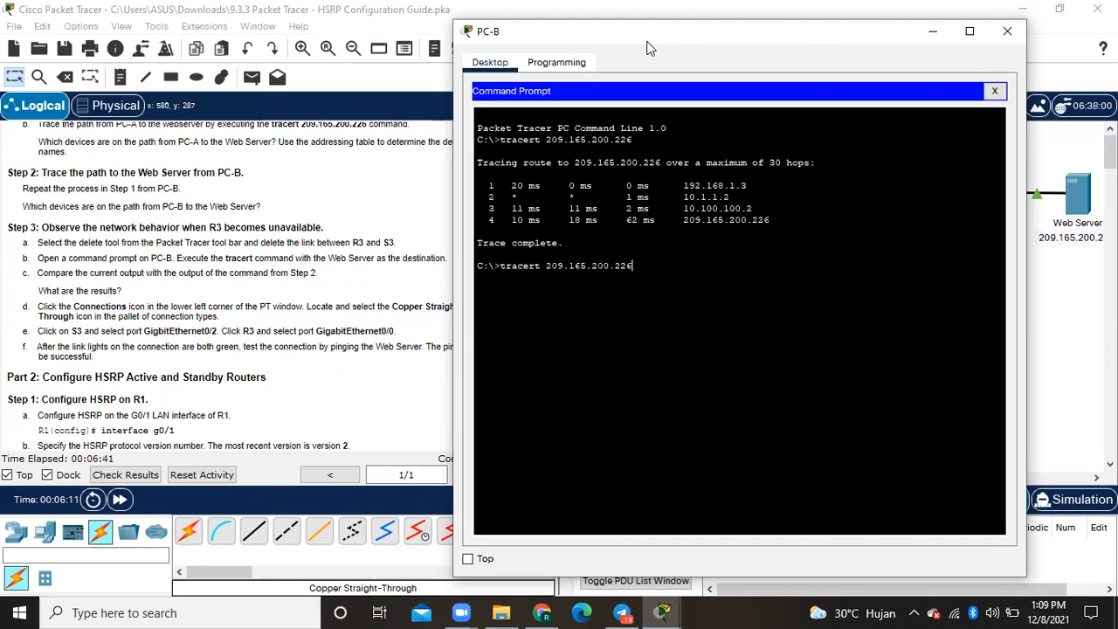
key(Return)
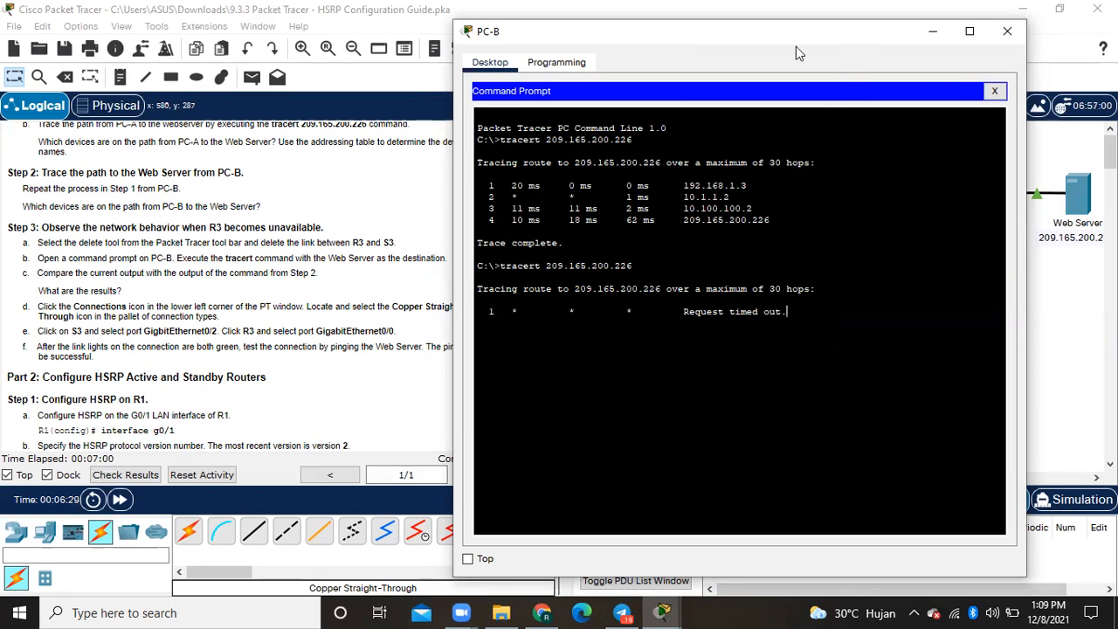
drag(796, 47, 545, 59)
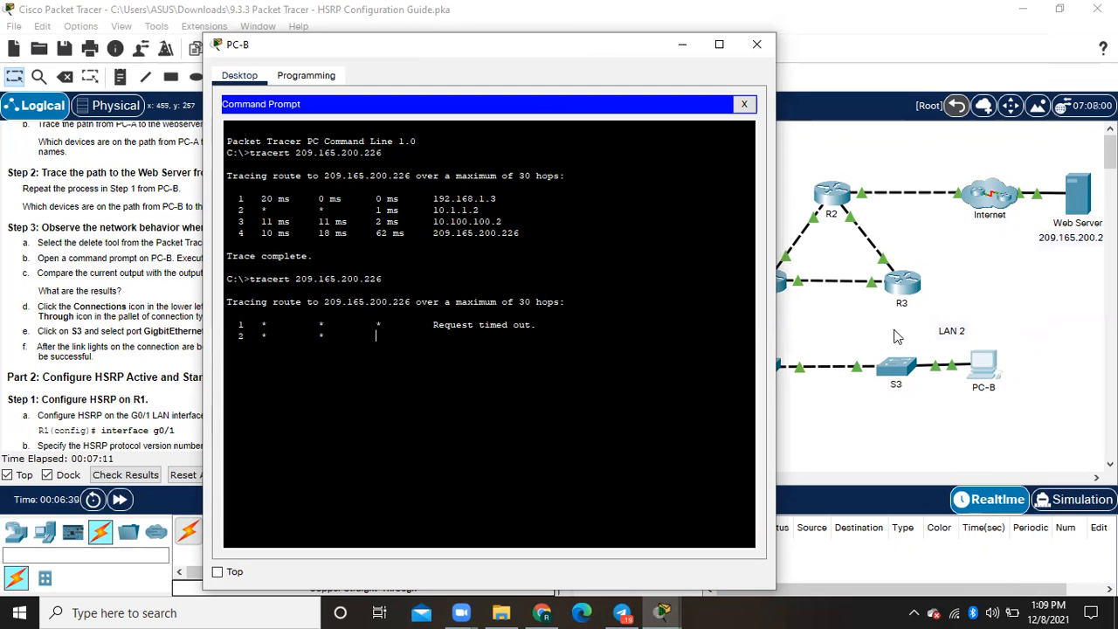
click(755, 46)
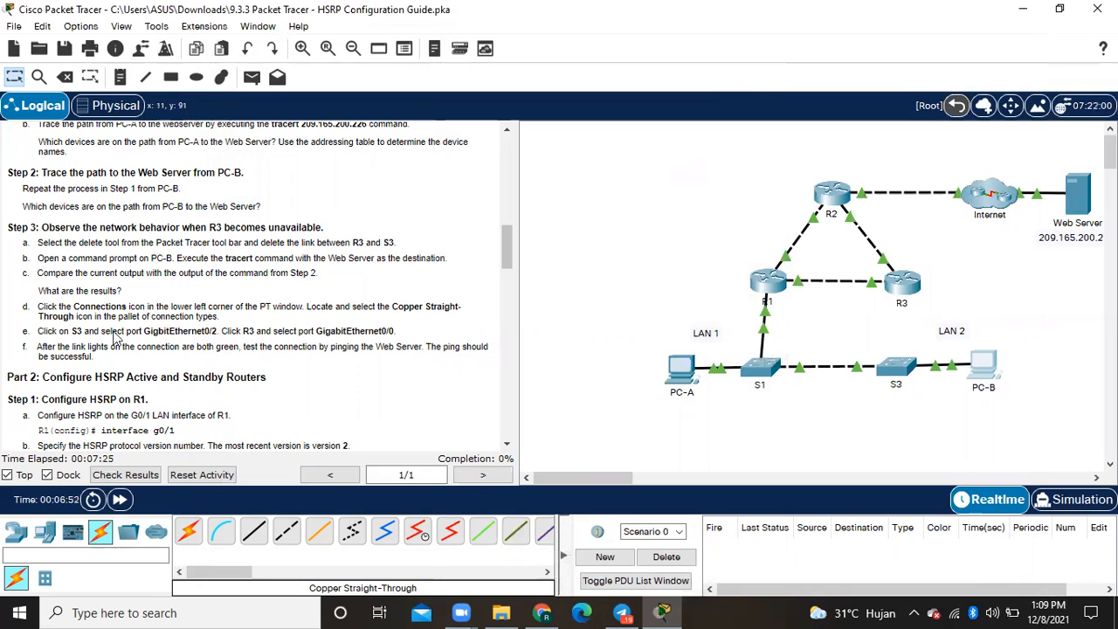
- Connect S3 GigabitEthernet0/2 to R3 GigabitEthernet0/0 with a Copper Straight-Through cable
click(101, 533)
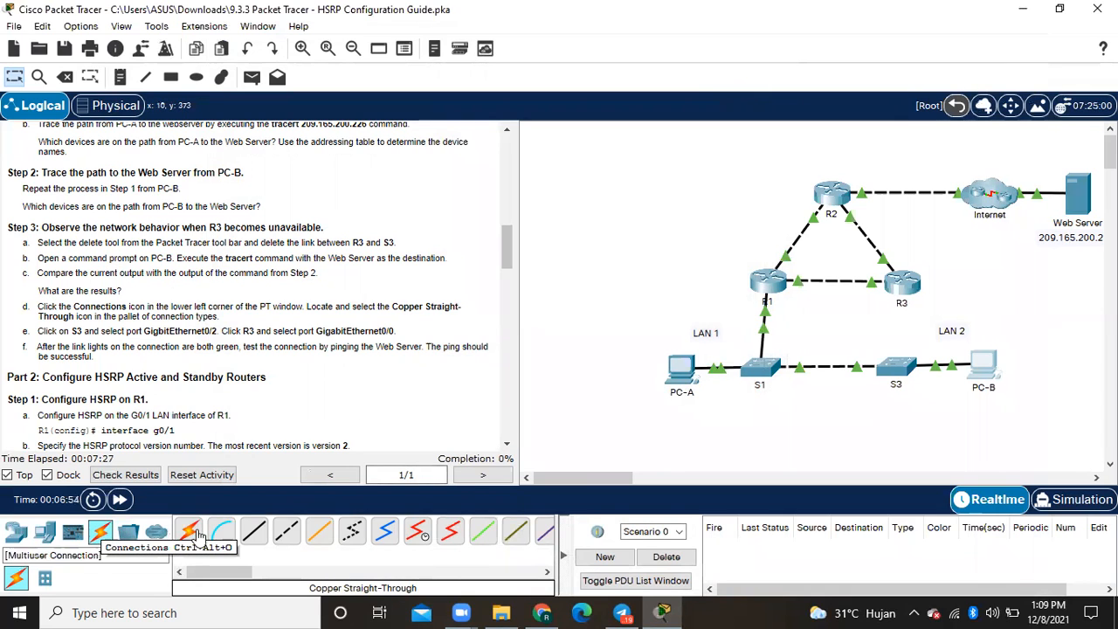
click(254, 534)
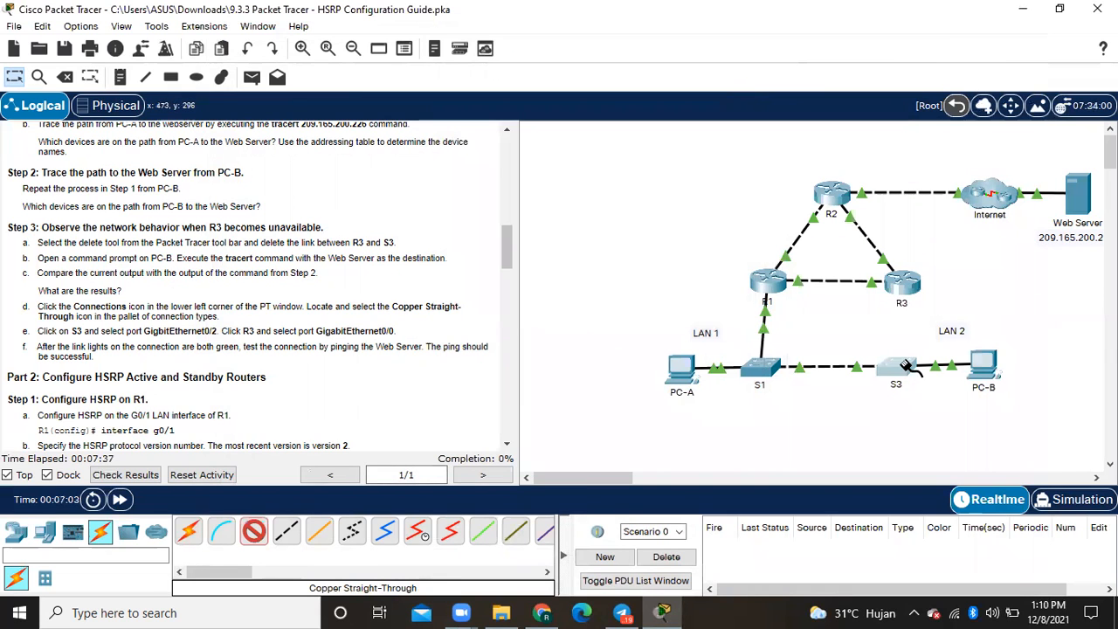
click(906, 365)
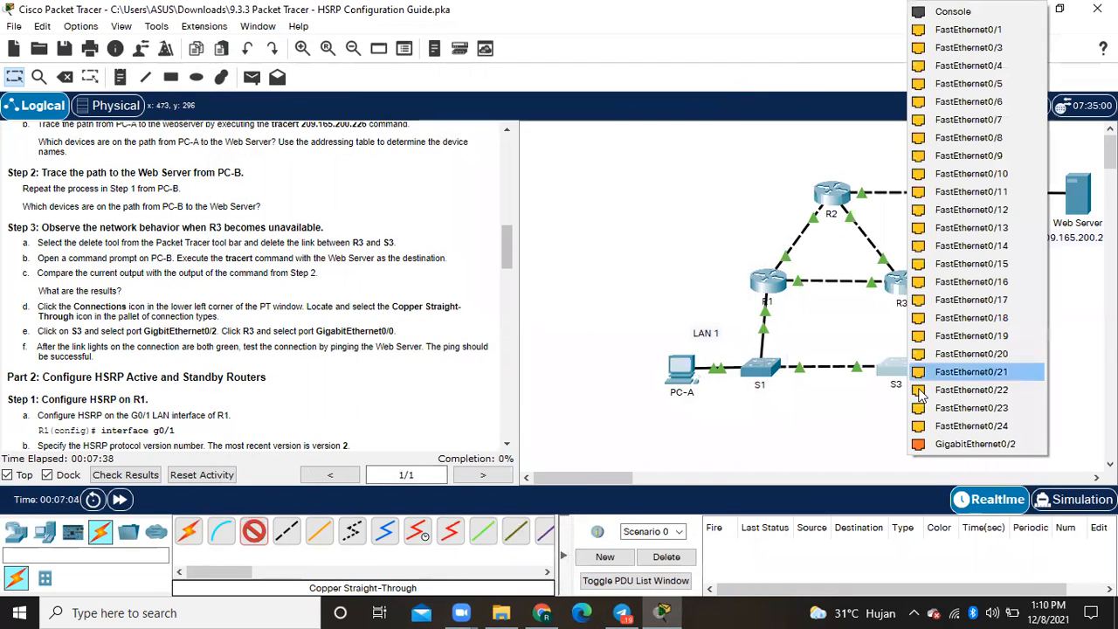
click(940, 443)
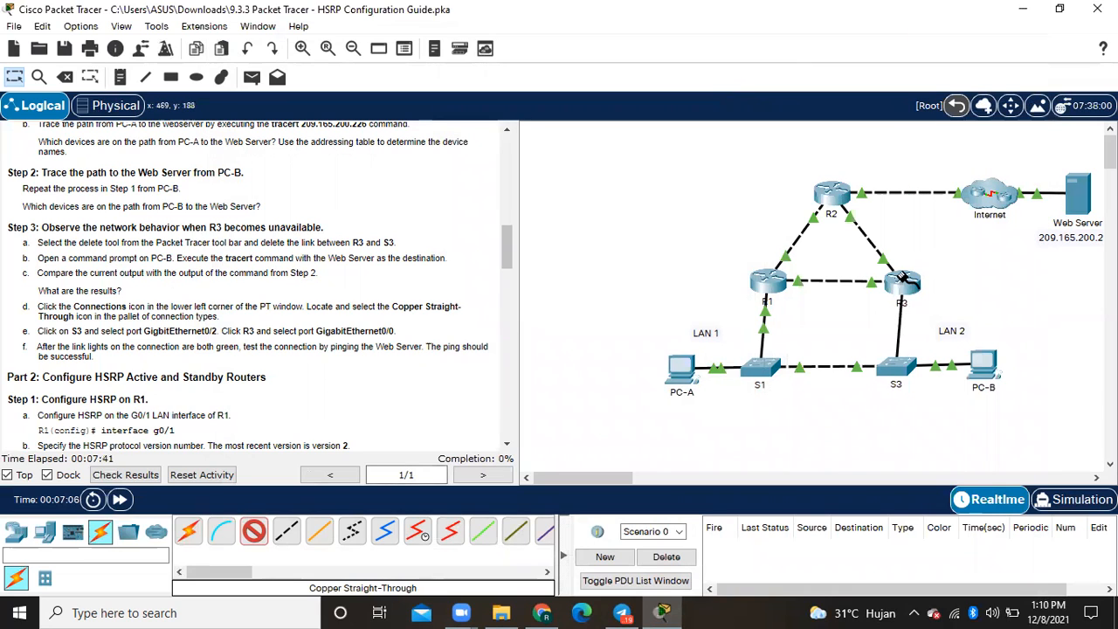
click(904, 278)
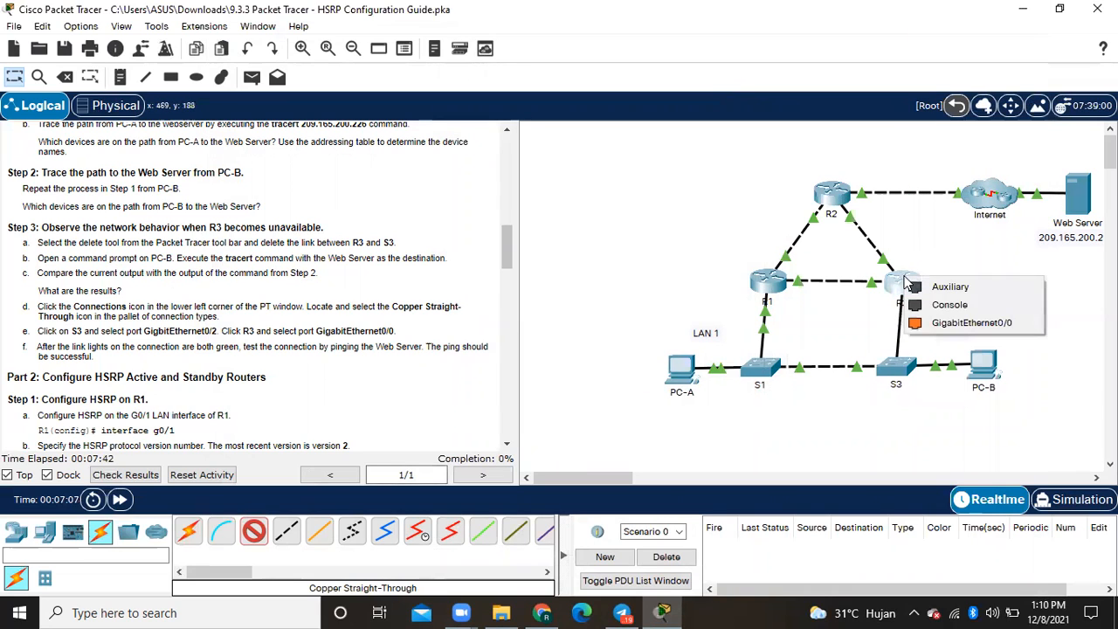
click(934, 323)
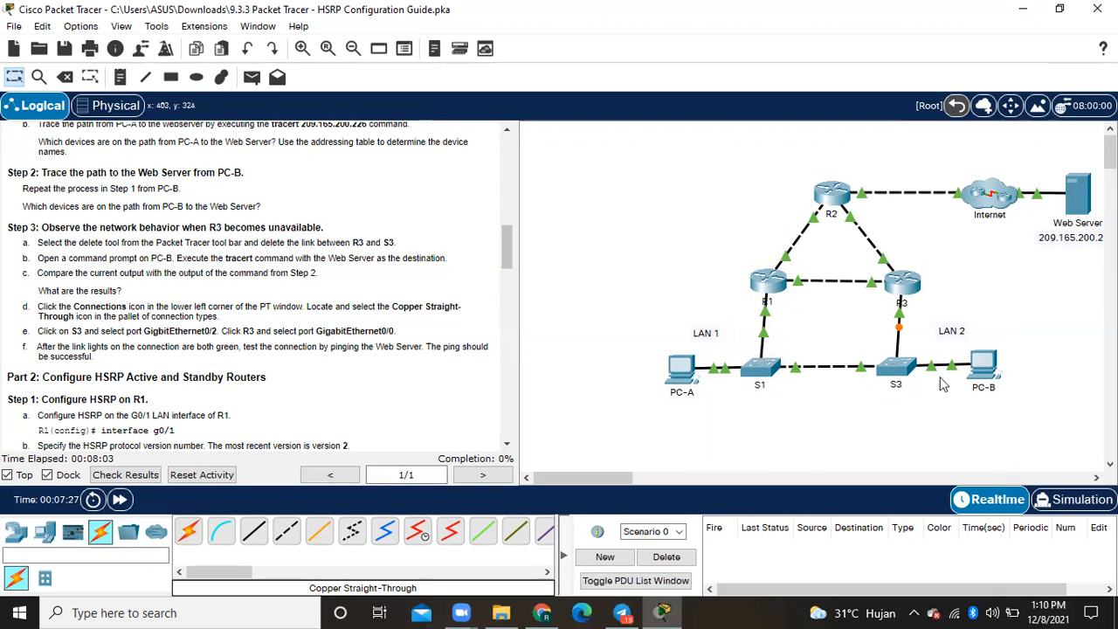
- Test the restored link by pinging the Web Server at 209.165.200.226 from PC-B's command prompt, and close the PC-B window
click(991, 368)
click(666, 134)
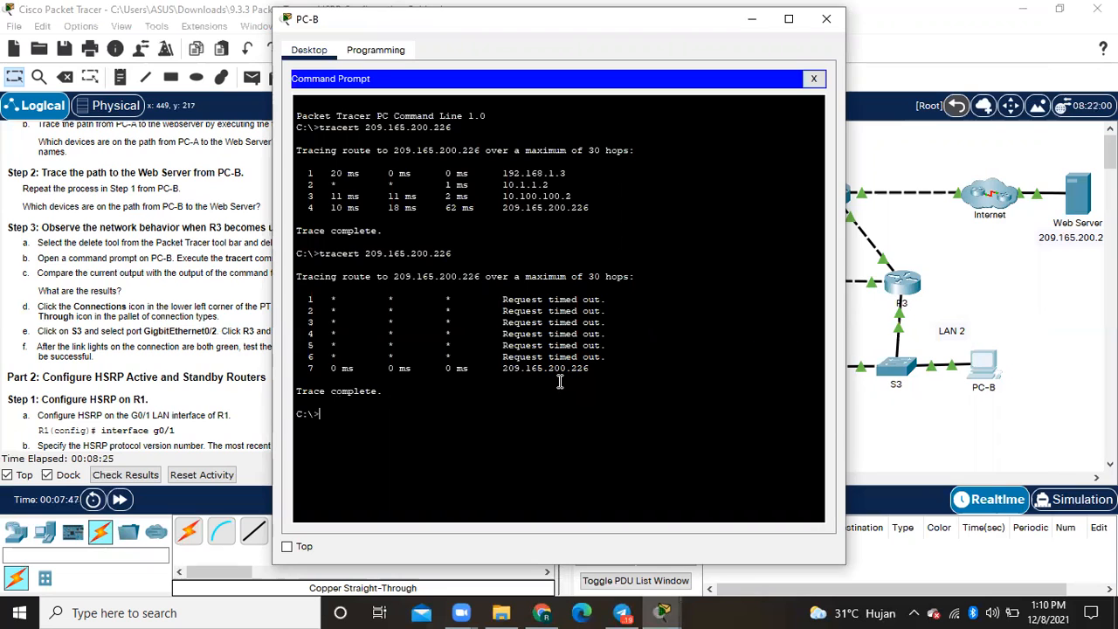
text(ping)
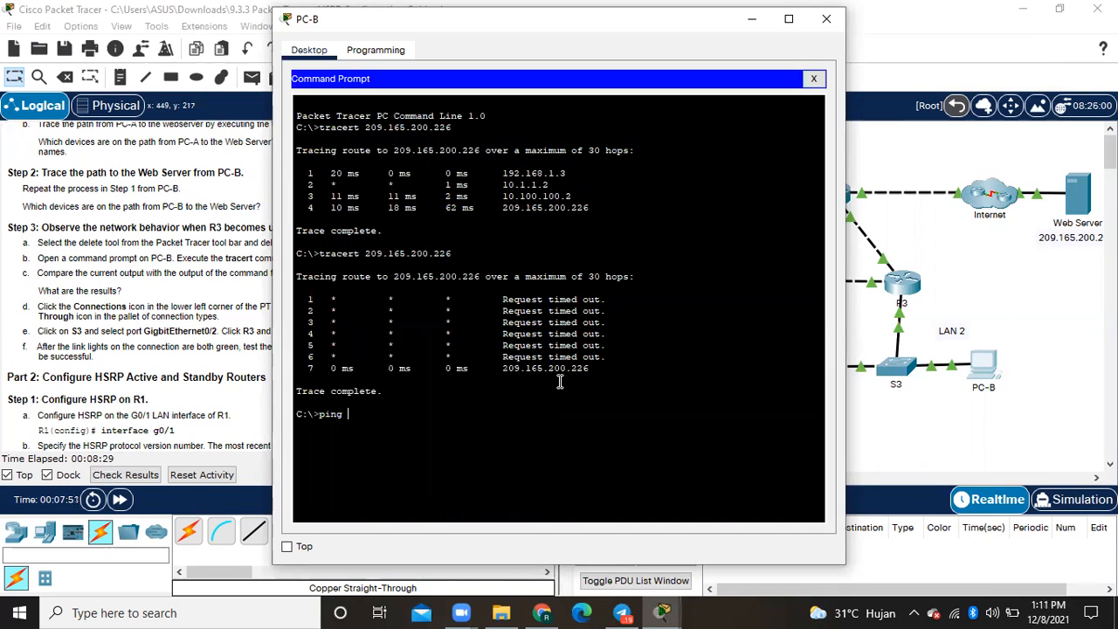
key(Up)
key(Left)
key(Left)
key(Left)
key(Left)
key(Left)
key(Left)
key(Left)
key(Left)
key(Left)
key(Left)
key(Left)
key(Left)
key(Left)
key(Left)
key(Left)
key(Left)
key(BackSpace)
key(BackSpace)
key(BackSpace)
key(BackSpace)
key(BackSpace)
key(BackSpace)
key(BackSpace)
text(ping)
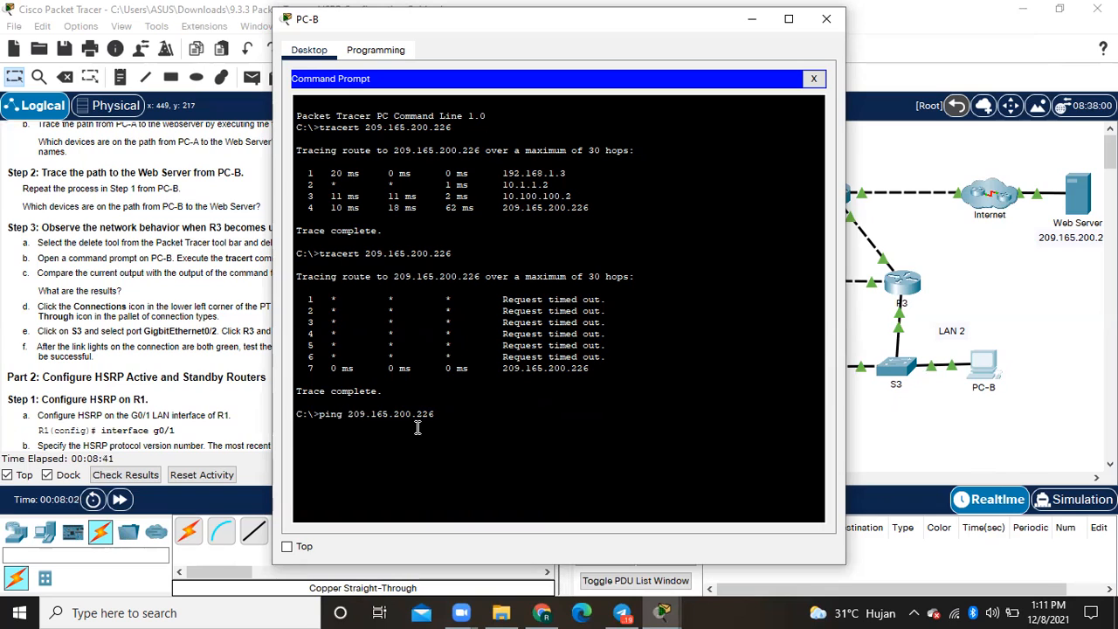
key(Right)
key(Return)
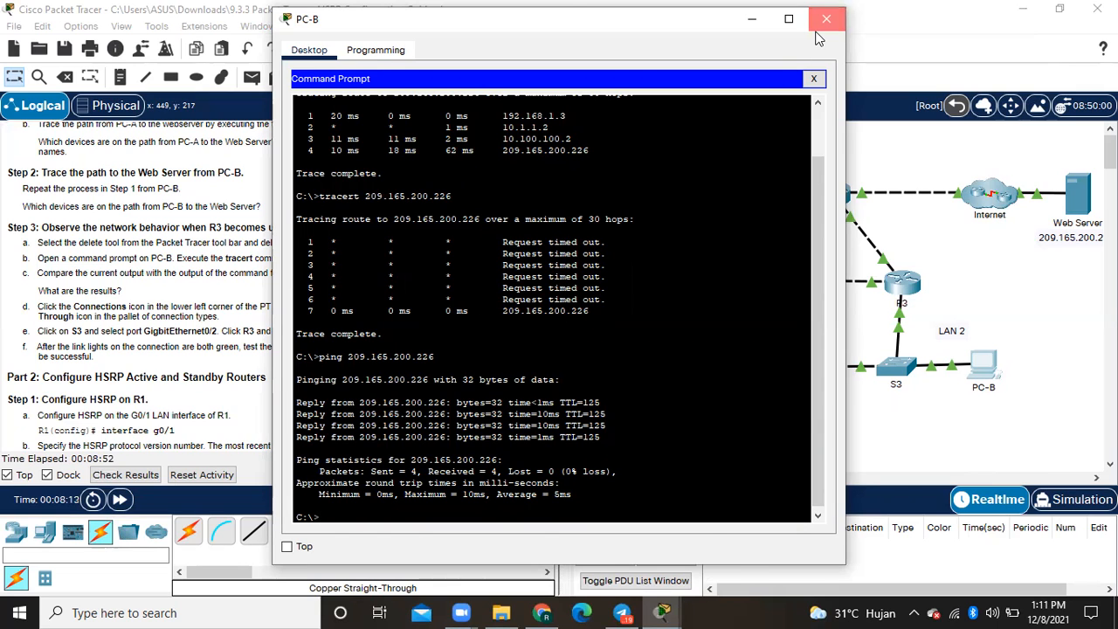
click(816, 32)
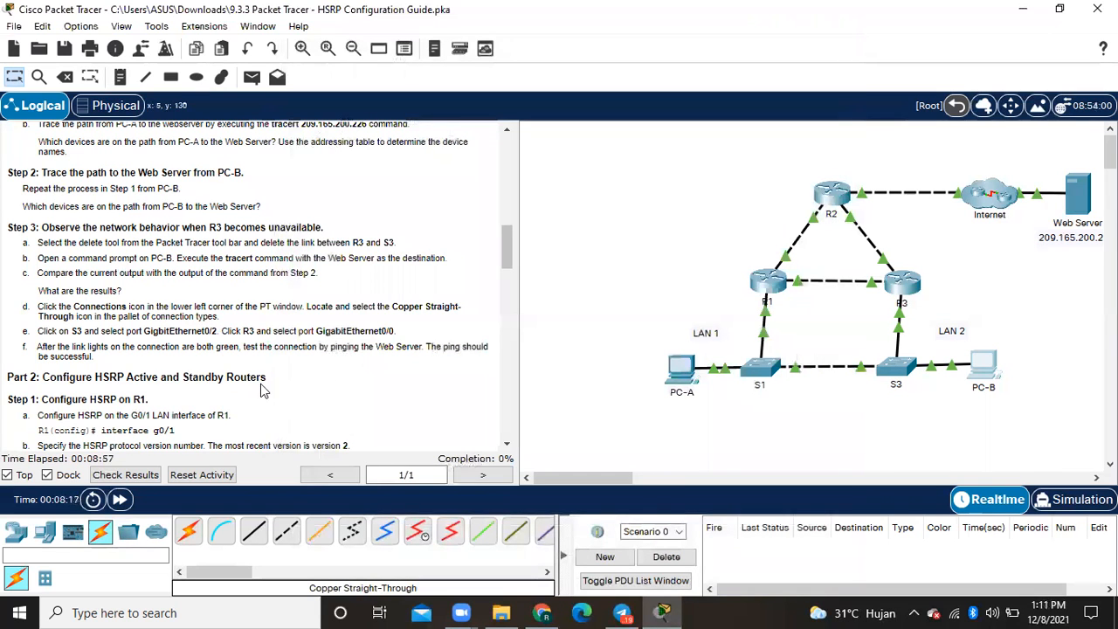
- Open R1's command line for Part 2 Step 1 and enter global configuration mode with ena and conf t
scroll(234, 377, down, 5)
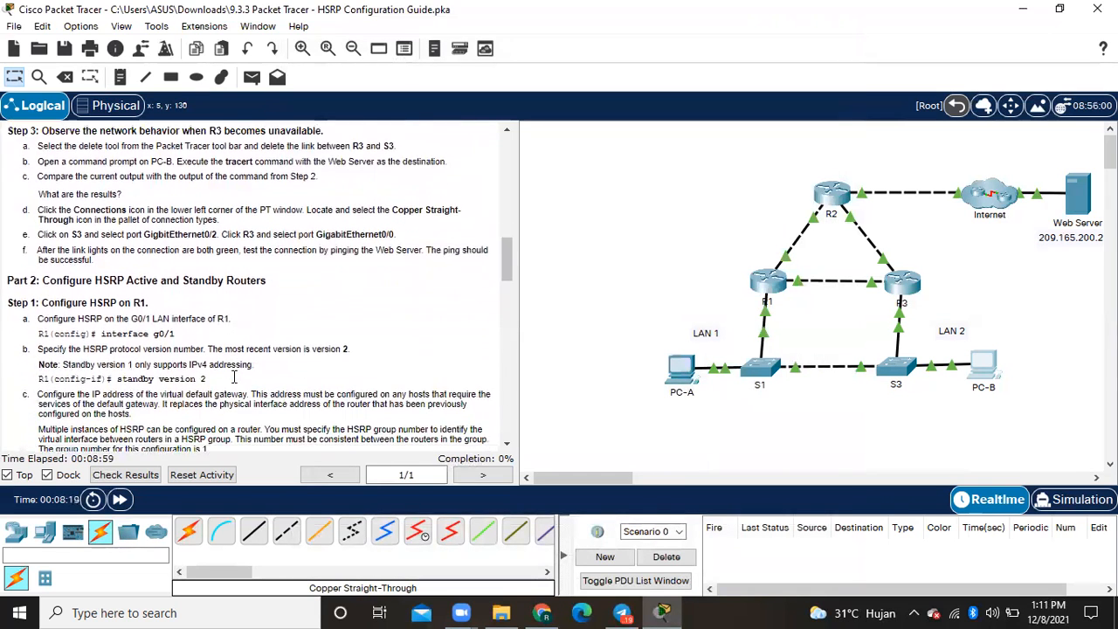
scroll(233, 376, down, 1)
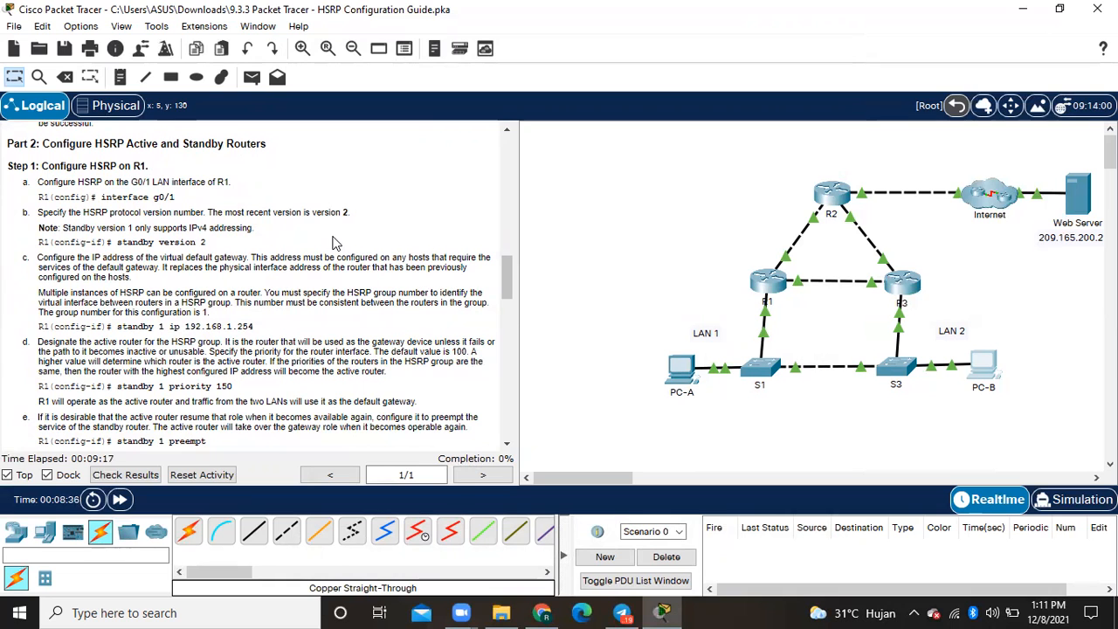
click(769, 280)
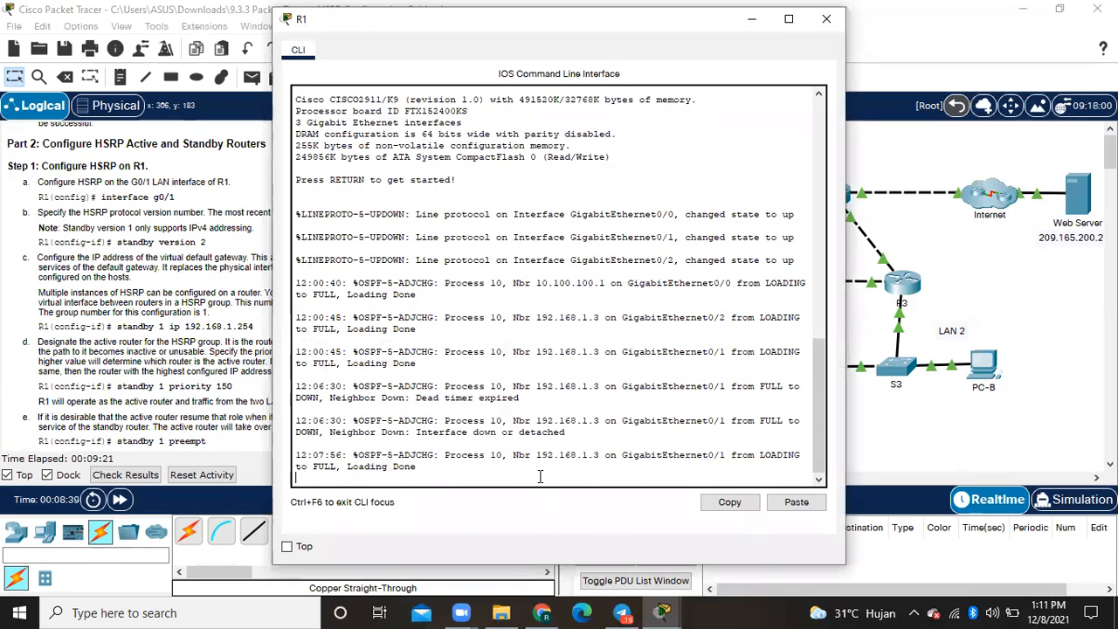
key(Return)
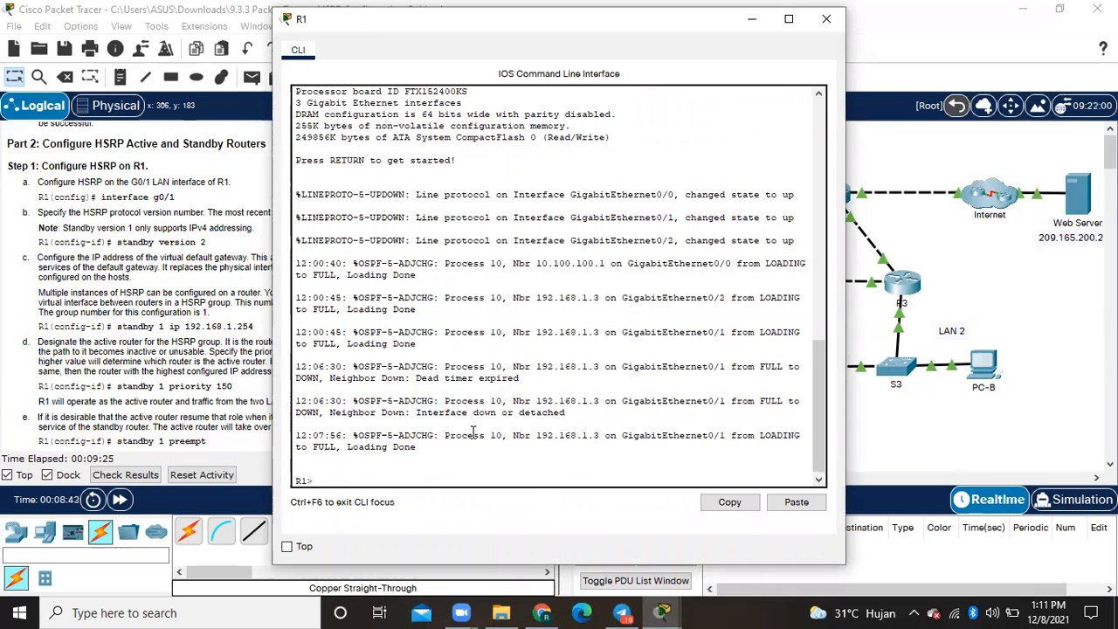
text(ena)
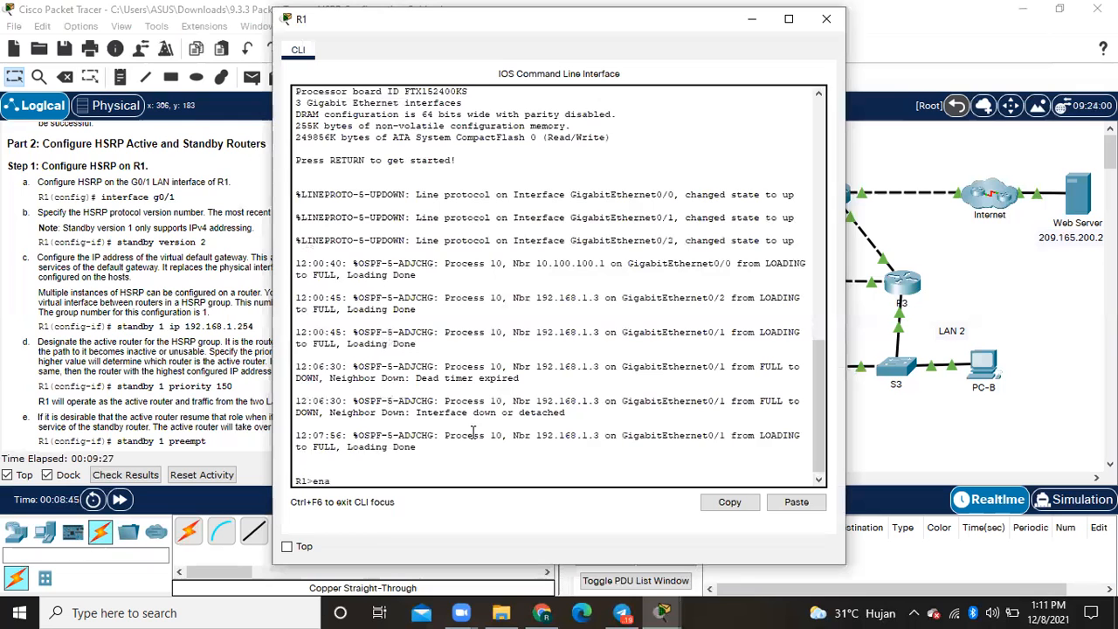
key(Return)
text(c)
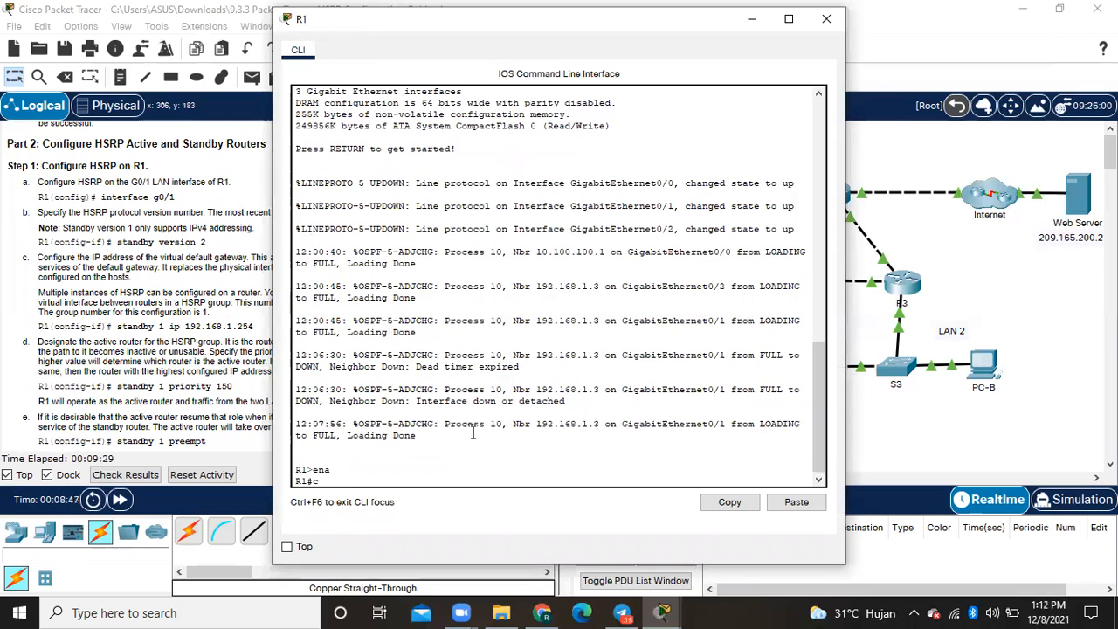
text(onf t)
key(Return)
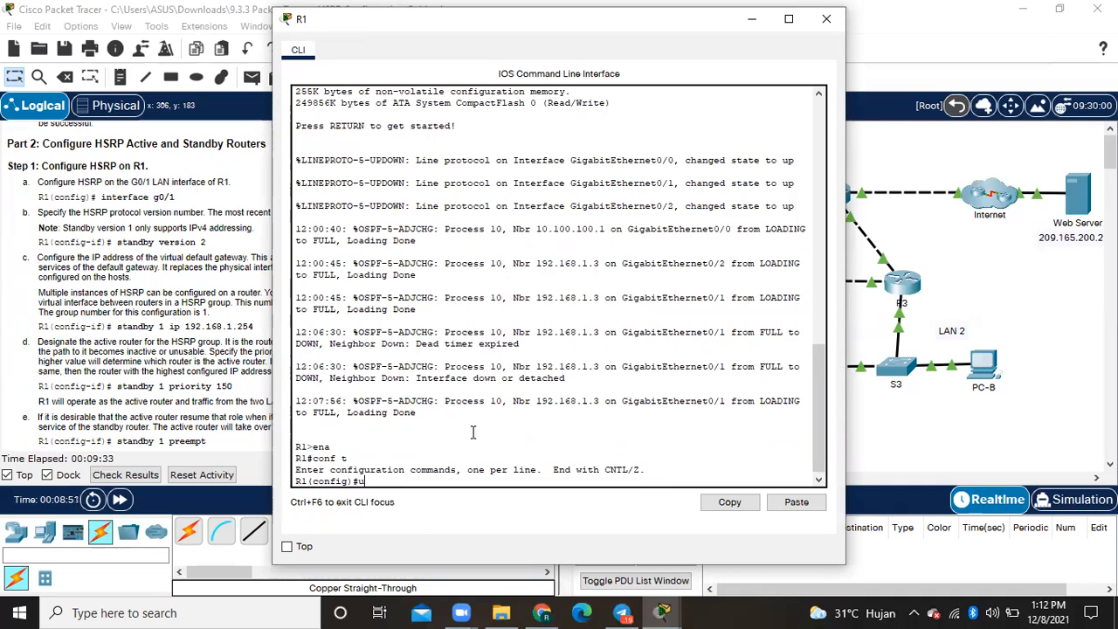
- Enter interface configuration mode for R1's LAN interface with interface g0/1
text(interface g0/)
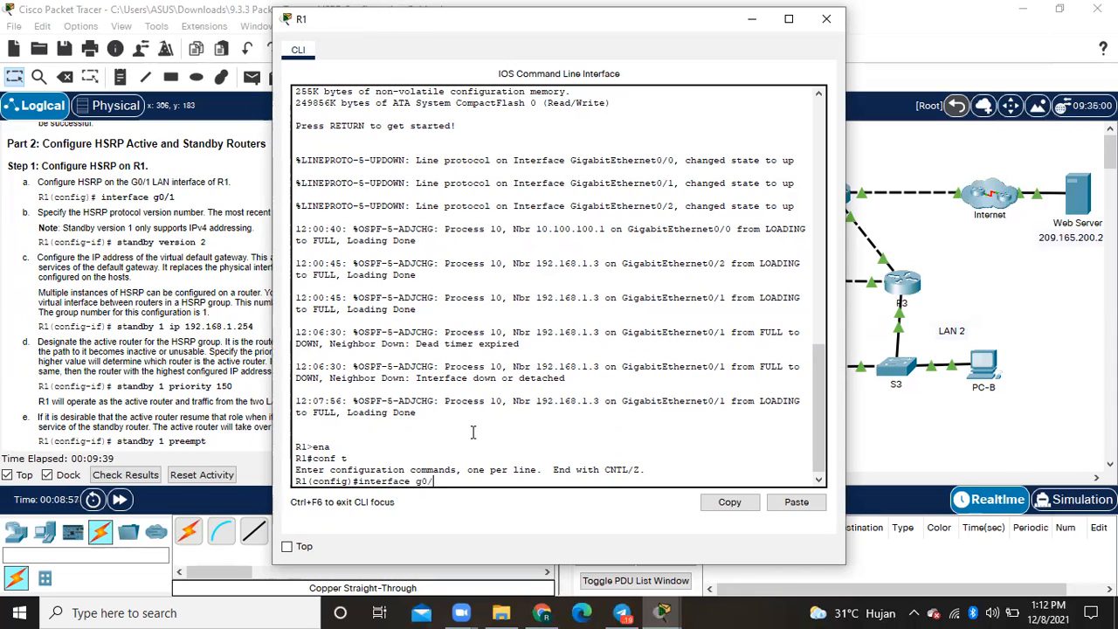
text(1)
key(Return)
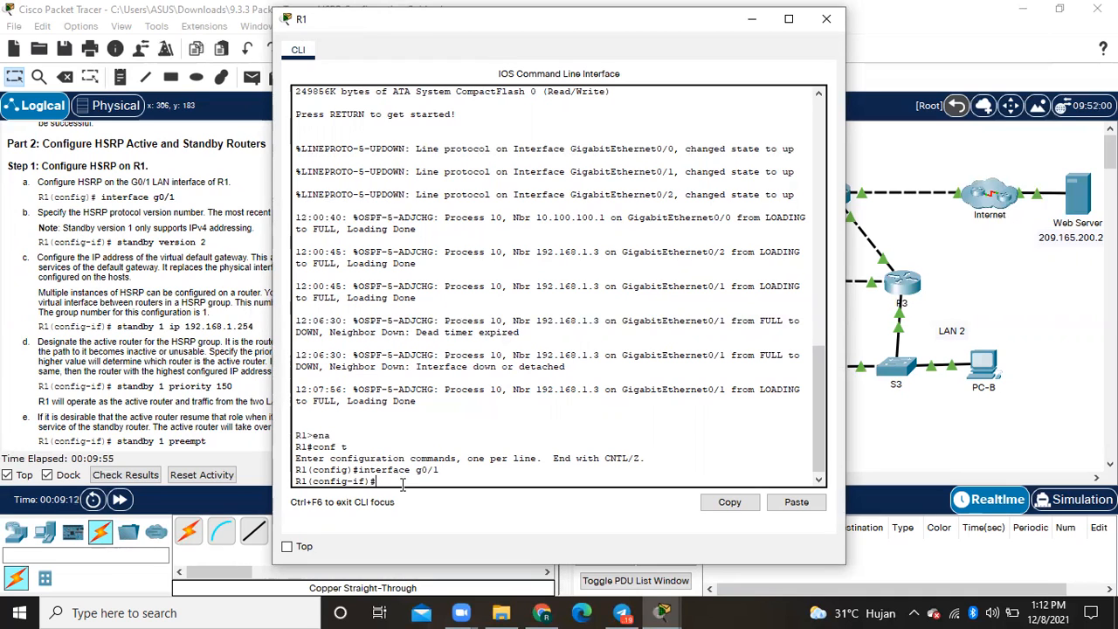
- Set the HSRP version on R1's g0/1 interface with standby version 2
text(st)
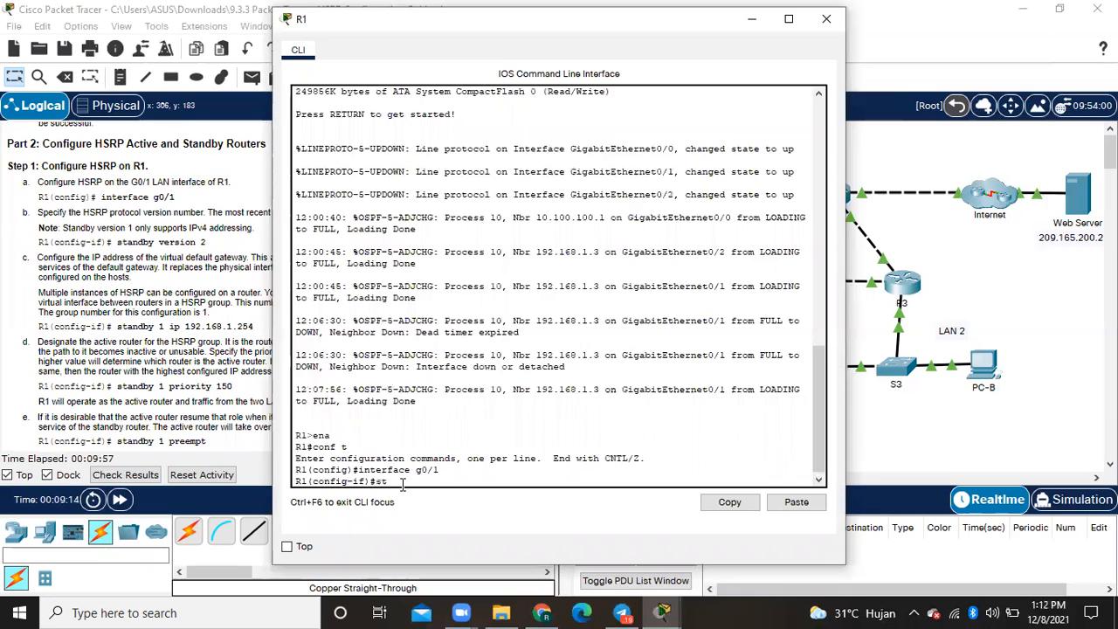
text(andby b)
key(BackSpace)
text(version)
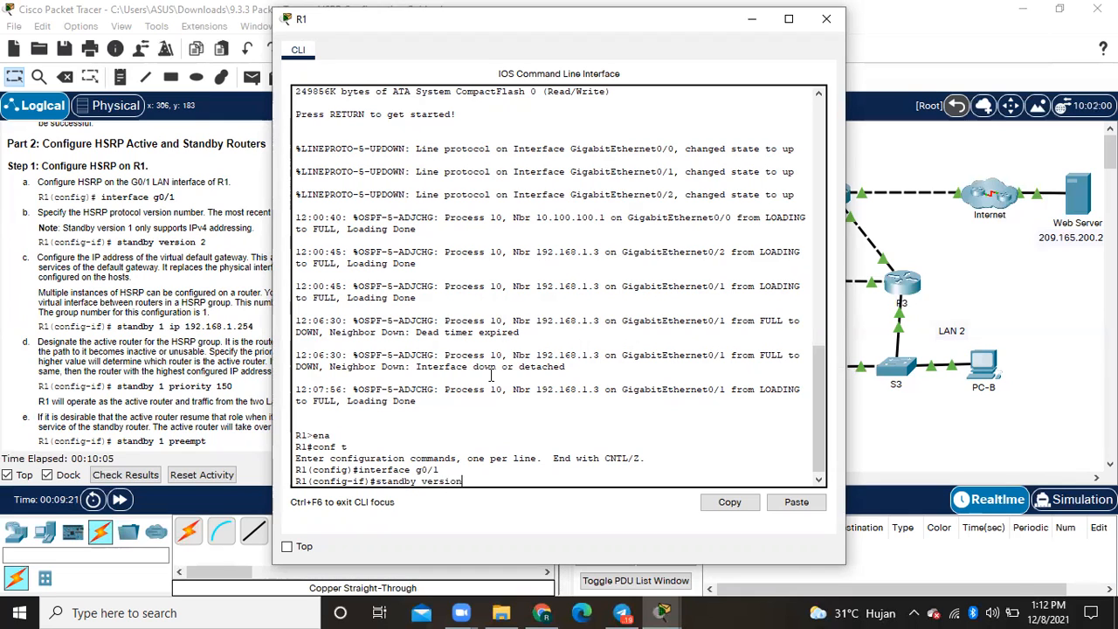
text( 2)
key(Return)
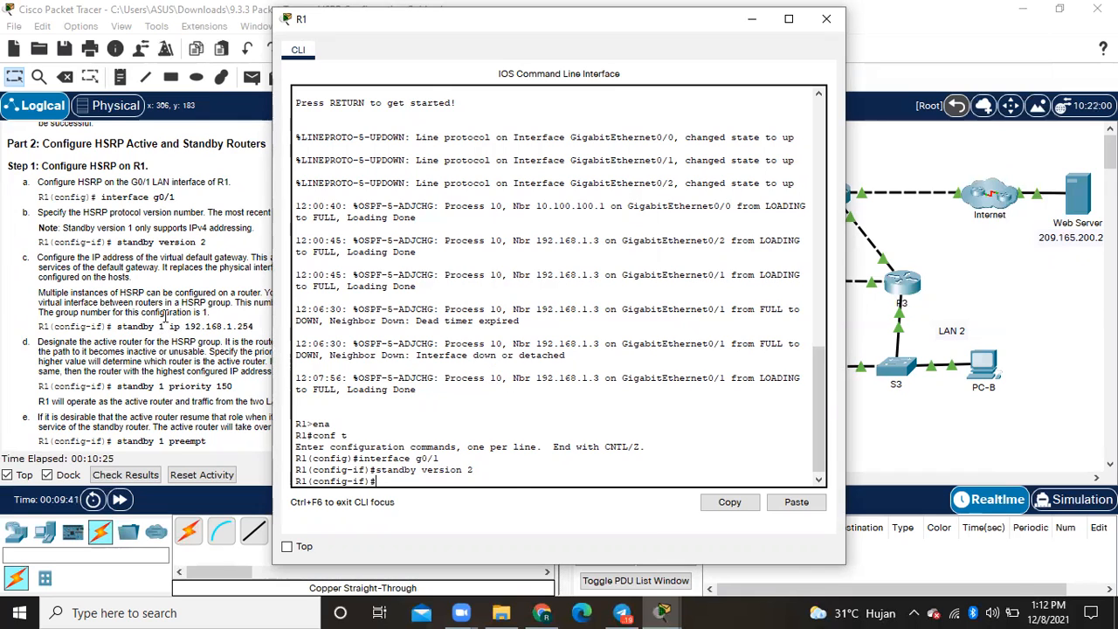
- Configure the virtual default gateway for HSRP group 1 on R1 with standby 1 ip 192.168.1.254
text(standby 1 ip)
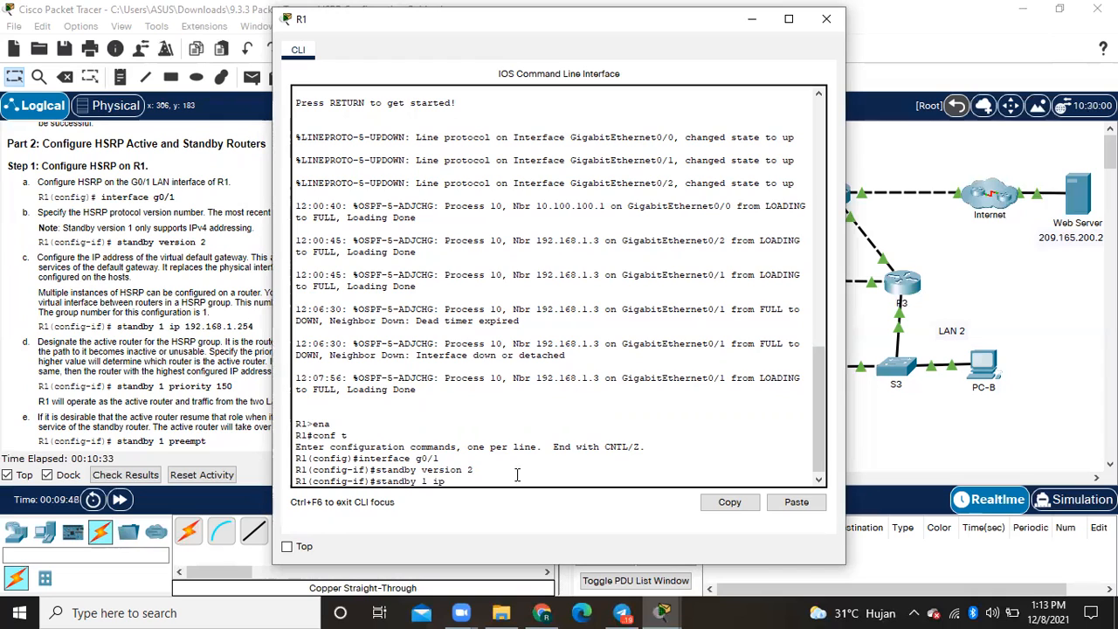
text( 192.168.1.254)
key(Return)
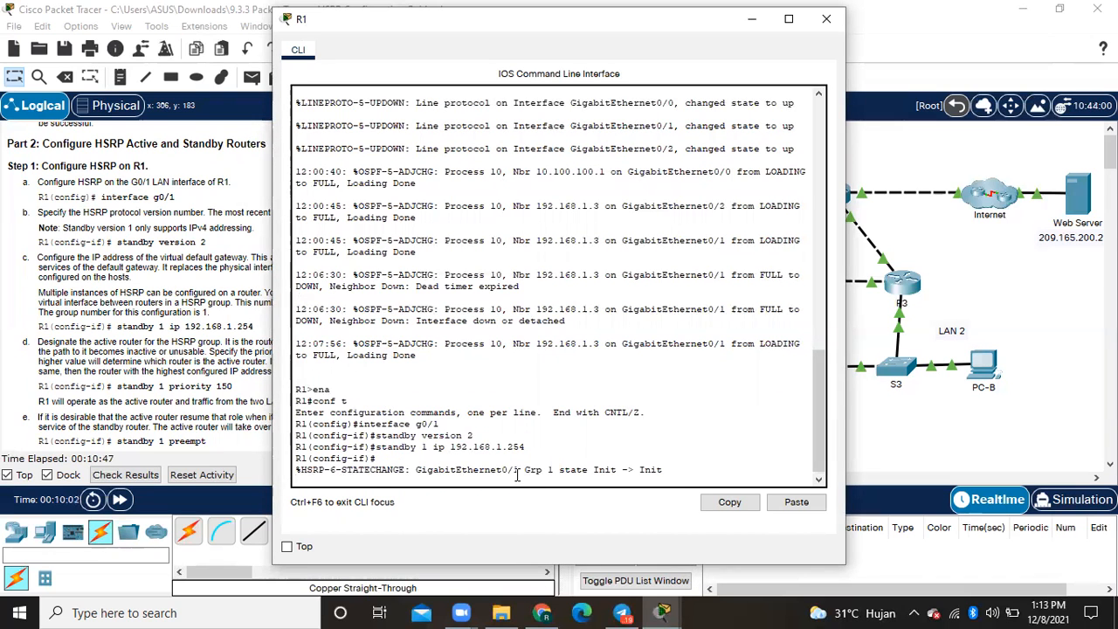
key(Return)
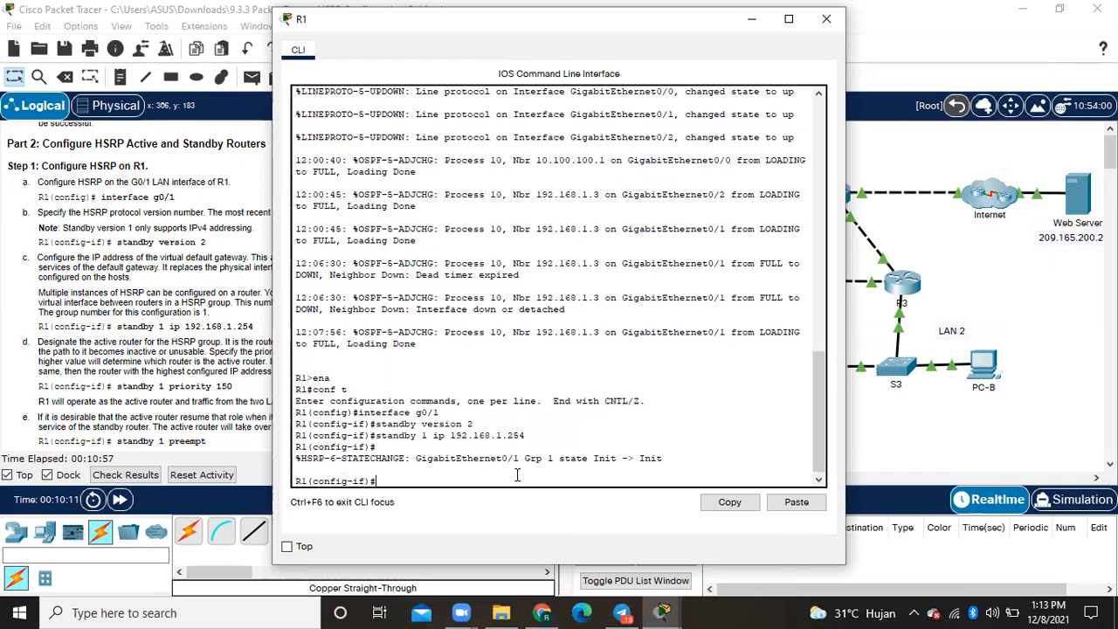
- Designate R1 as the active router for HSRP group 1 with standby 1 priority 150
text(stan)
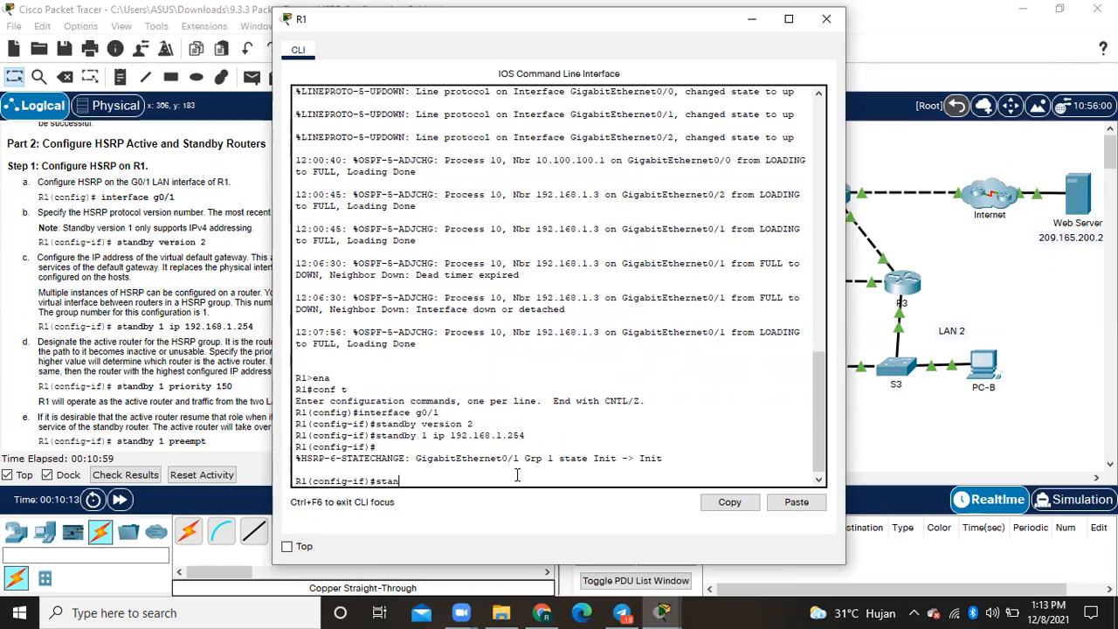
text(dby 1)
text(priority 150)
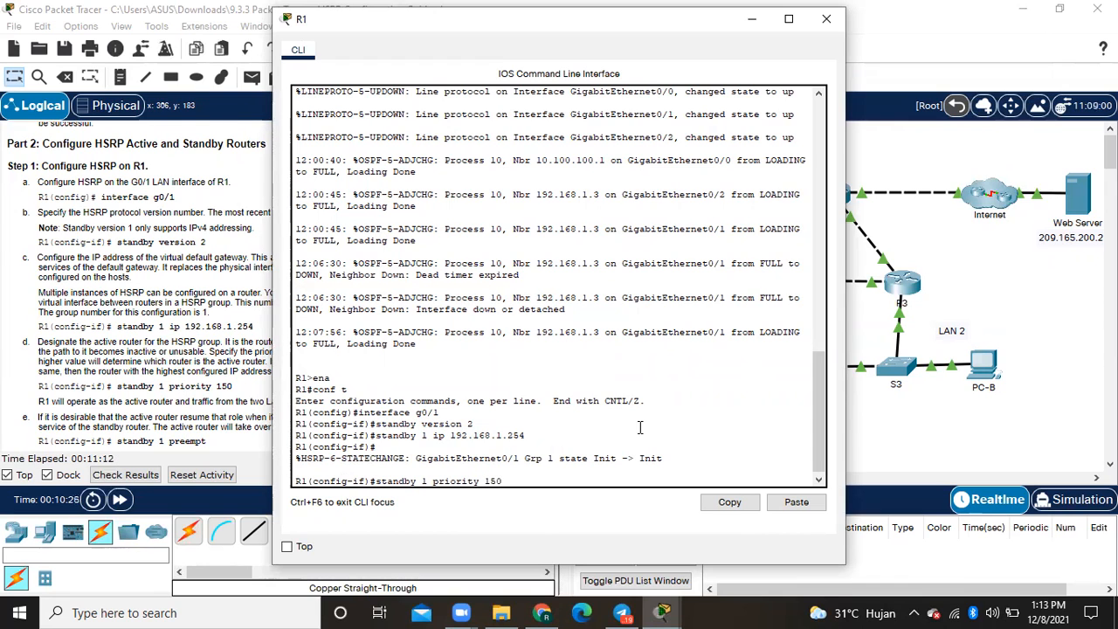
key(Return)
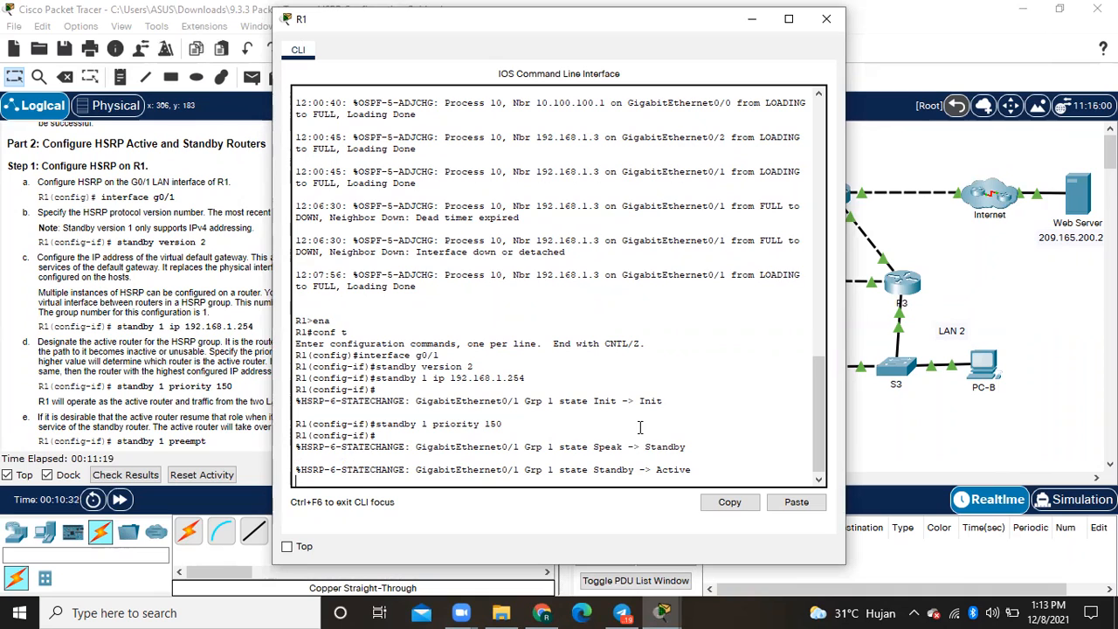
- Enable preemption for HSRP group 1 on R1 with standby 1 preempt, and close the R1 window
text(stan)
key(BackSpace)
key(BackSpace)
key(BackSpace)
text(tandby)
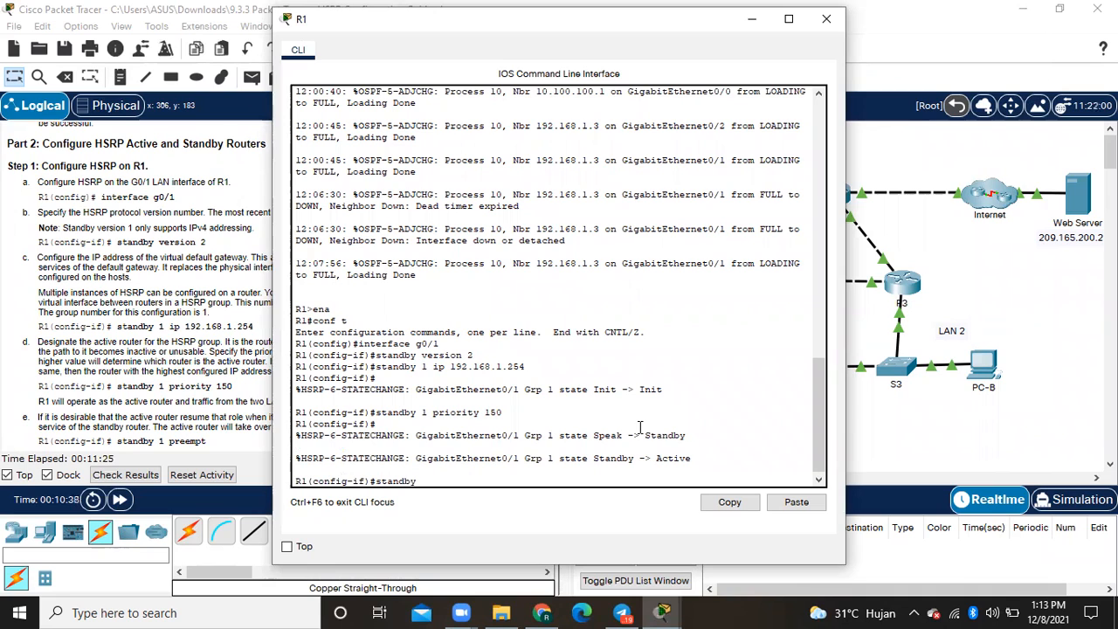
text( 1 prempt)
key(BackSpace)
key(BackSpace)
key(BackSpace)
text(empt)
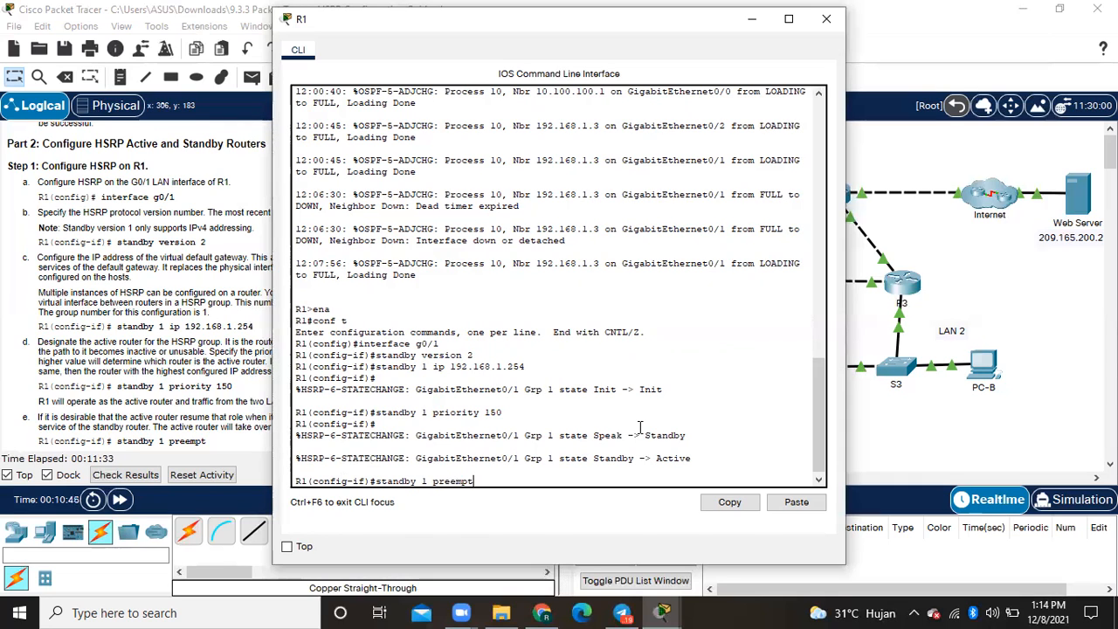
key(Return)
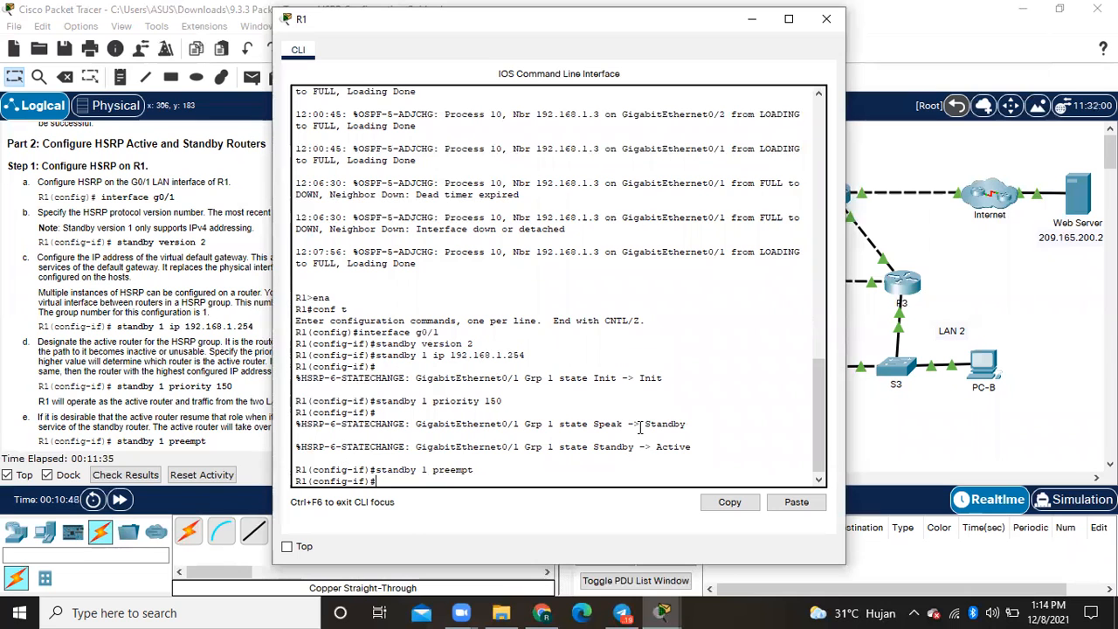
click(826, 19)
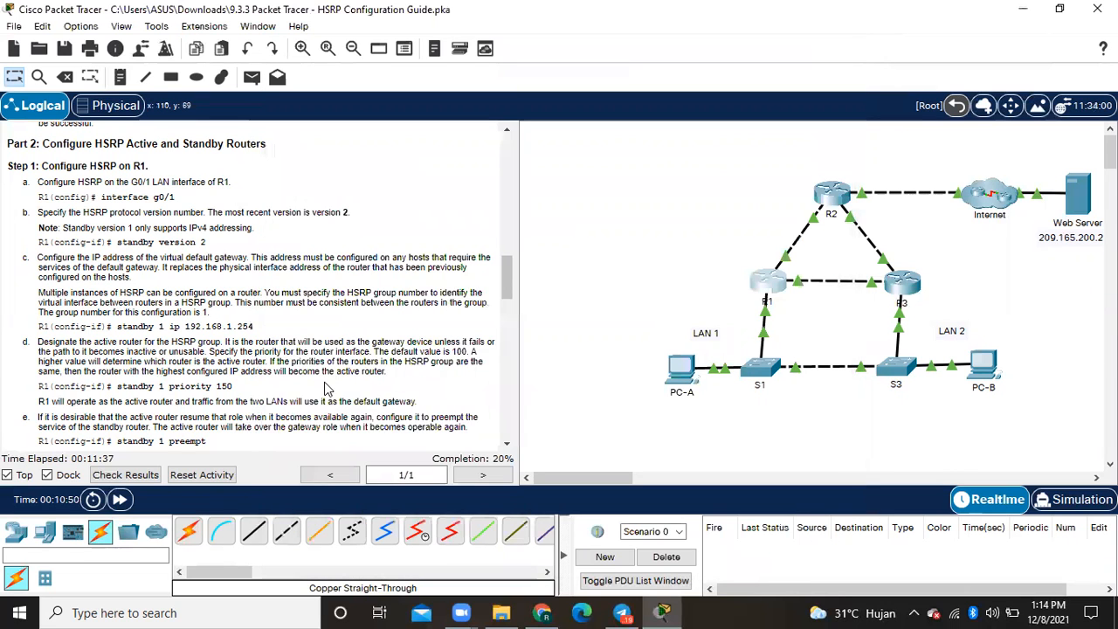
- Open R3's command line for Part 2 Step 2 and enter global configuration mode with ena and conf t
scroll(324, 382, down, 3)
scroll(324, 383, down, 3)
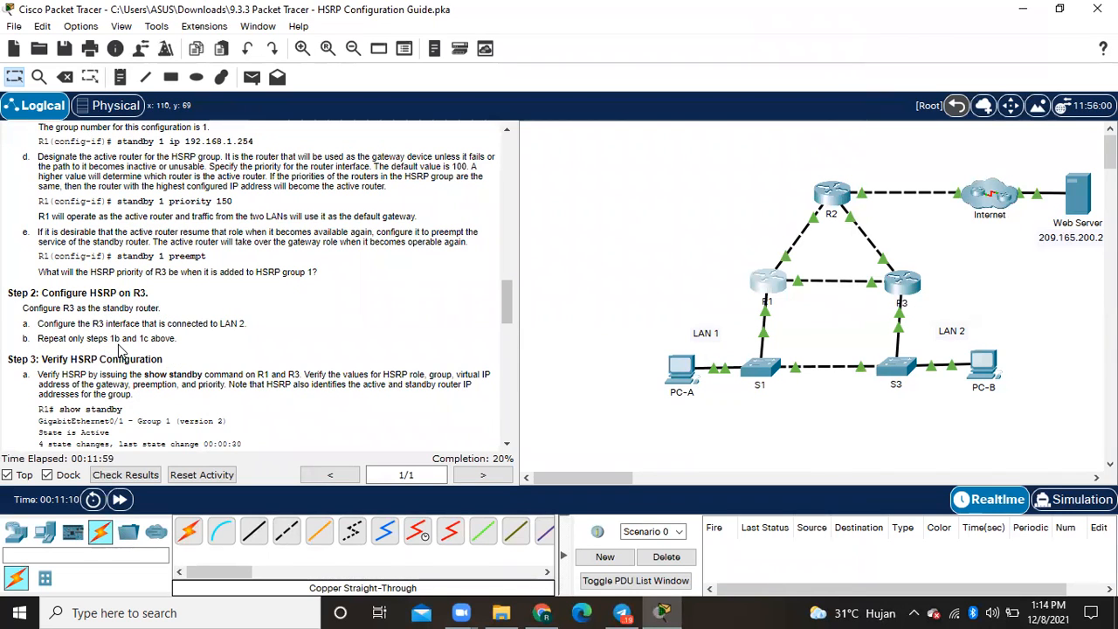
click(906, 289)
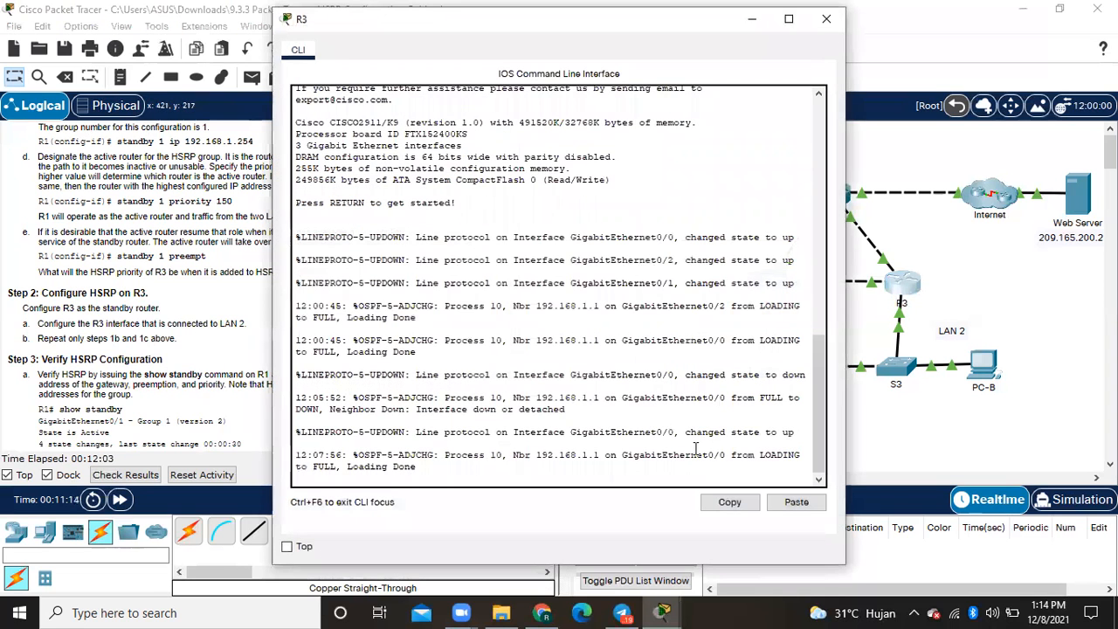
key(Return)
text(ena)
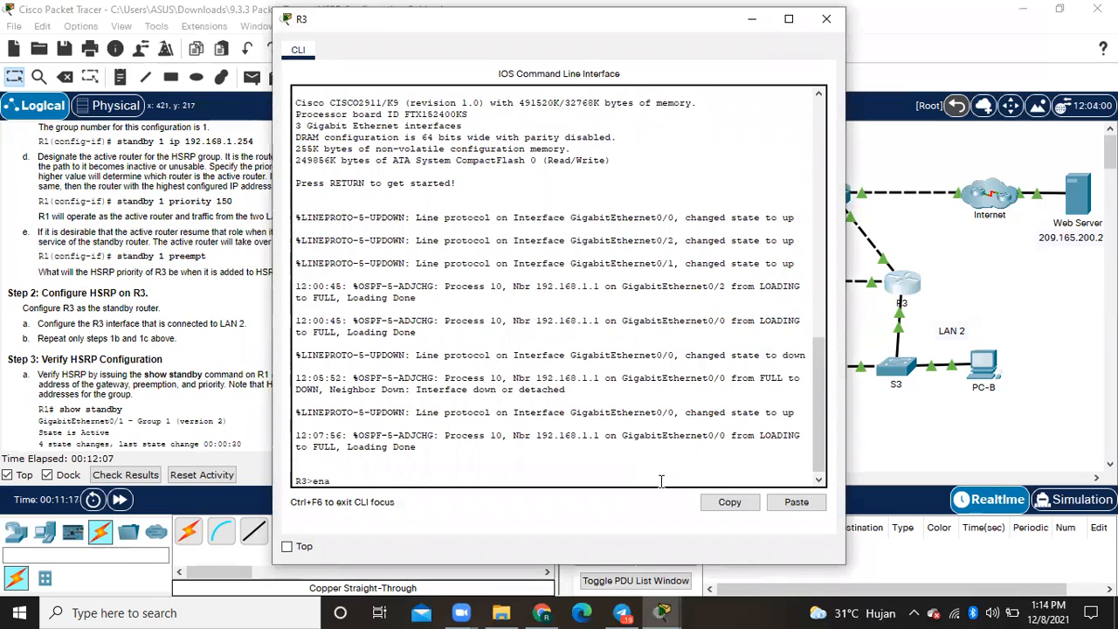
key(Return)
text(conf t)
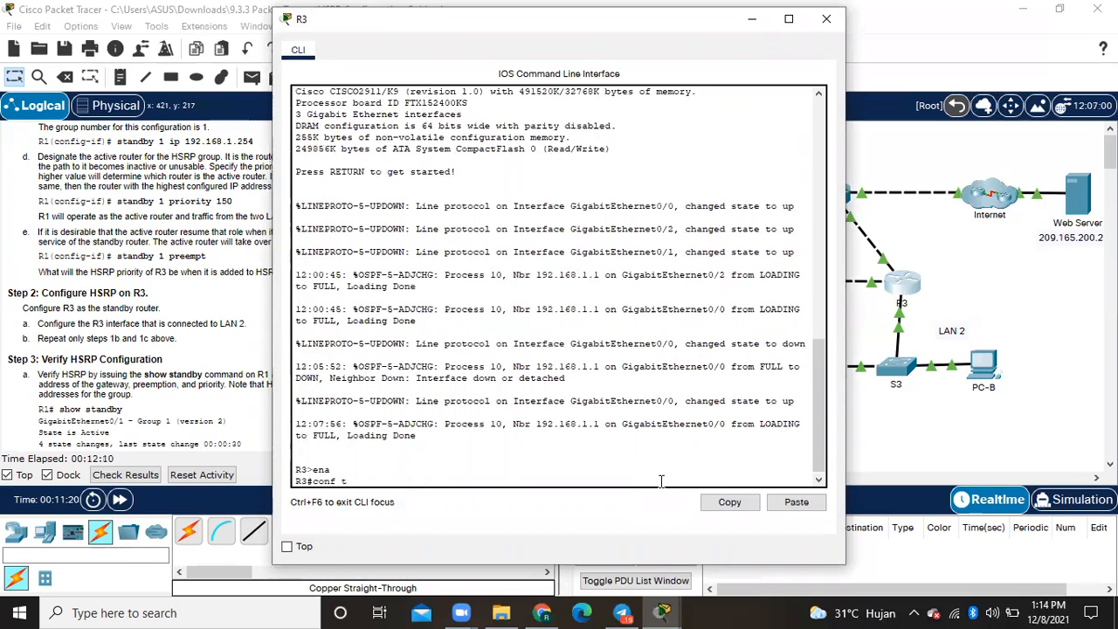
key(Return)
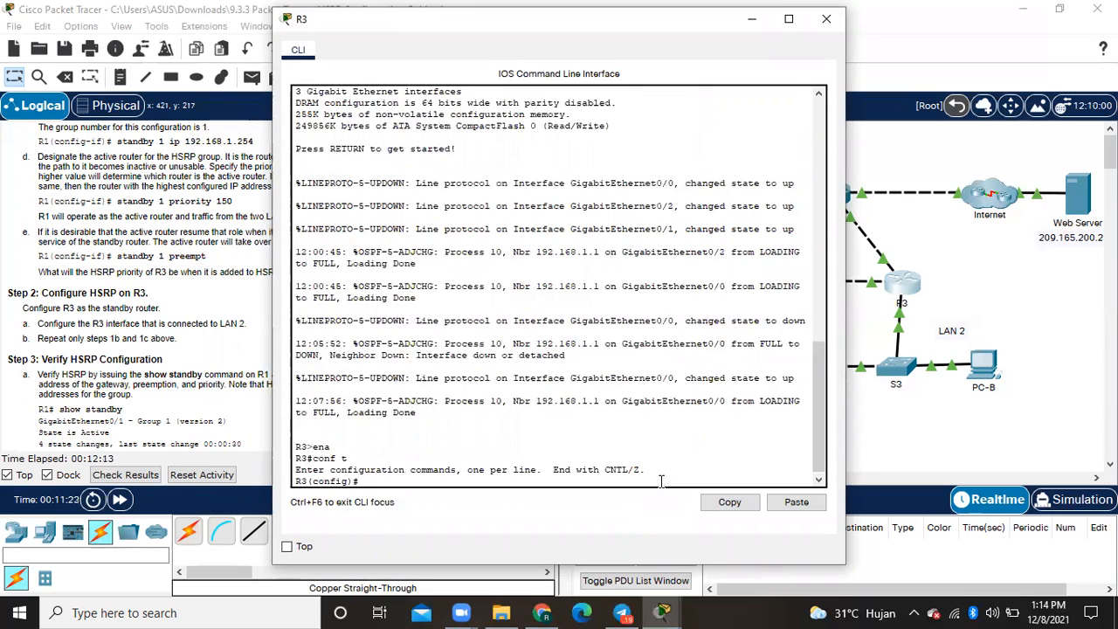
- Enter interface configuration mode for R3's LAN 2 interface with interface g0/0
text(ib)
text(terfac)
text(e)
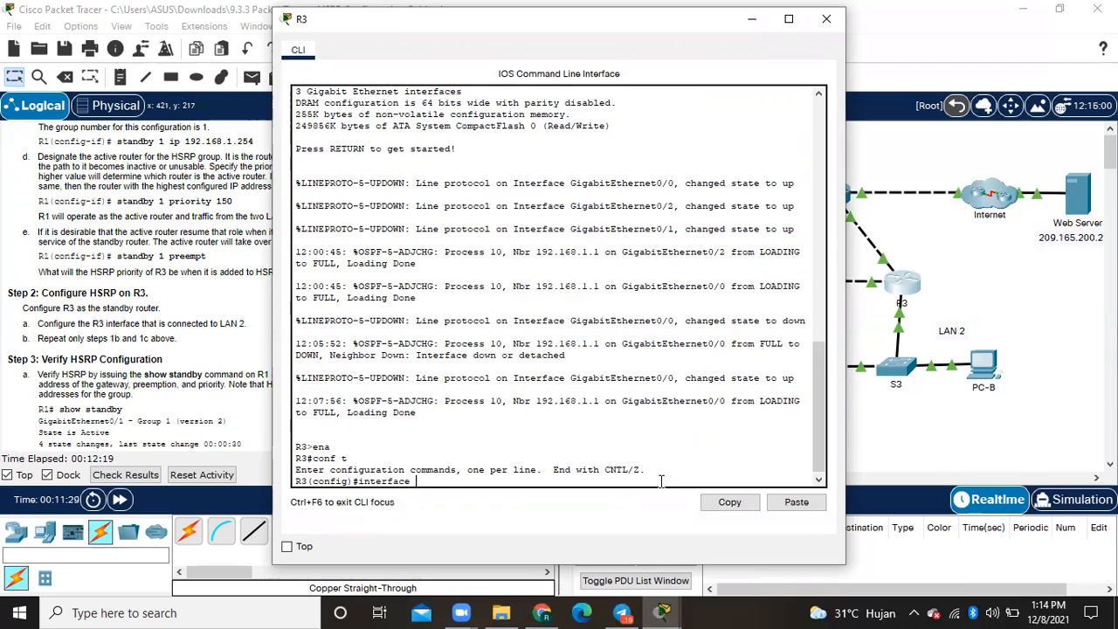
text( g0/0)
key(Return)
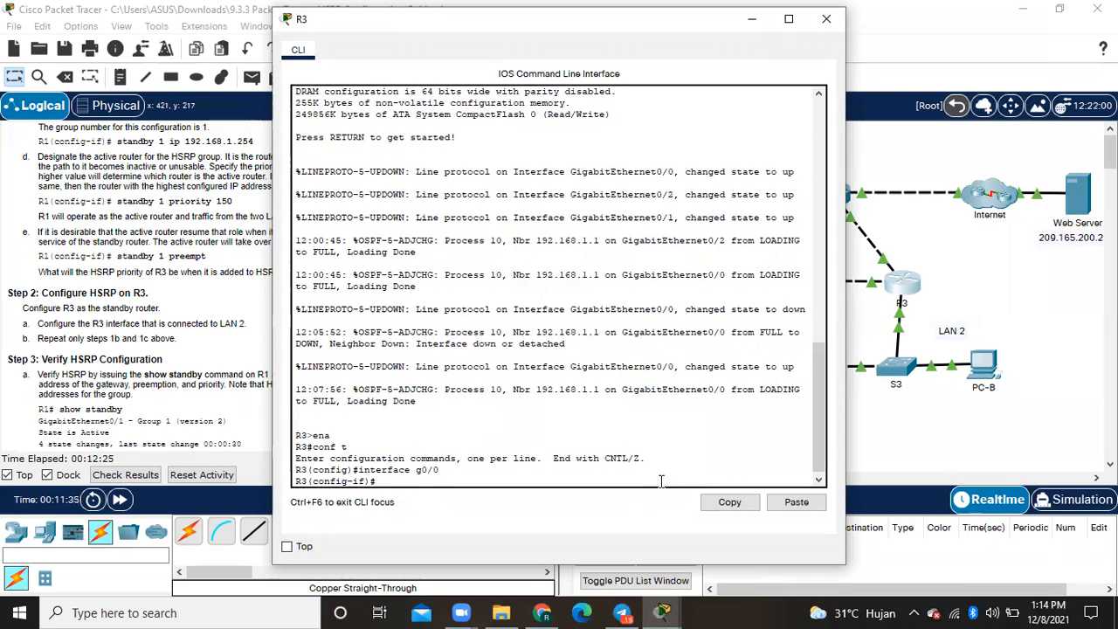
- Set the HSRP version on R3's g0/0 interface with standby version 2
text(standby version 2)
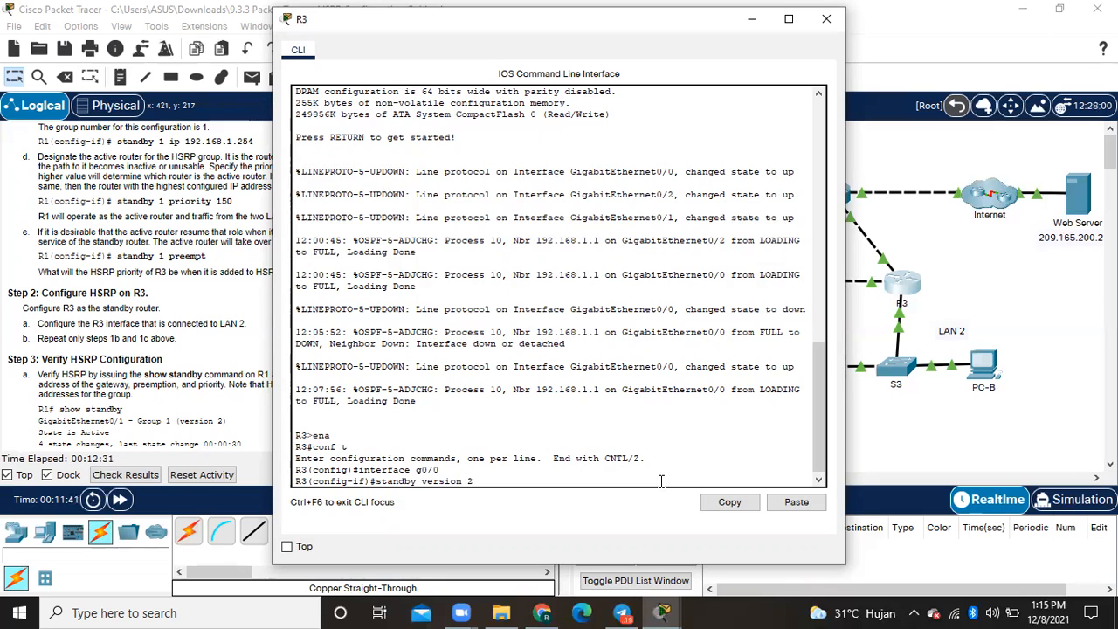
key(Return)
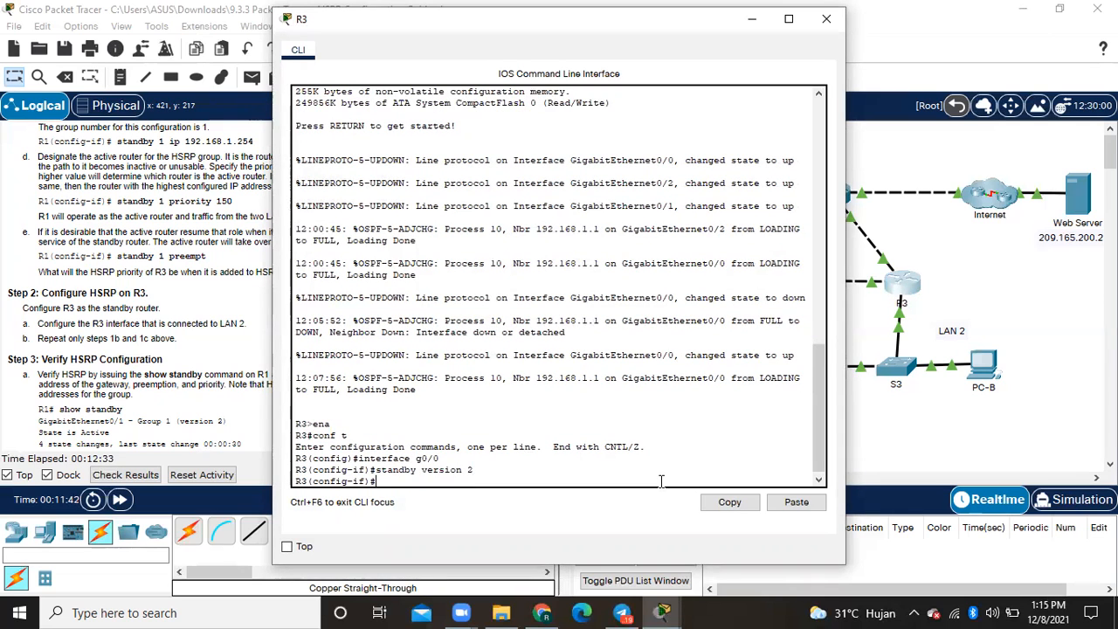
- Configure the HSRP group 1 virtual gateway on R3 with standby 1 ip 192.168.1.254, and close the R3 window
text(standby 1 ip)
scroll(190, 387, up, 2)
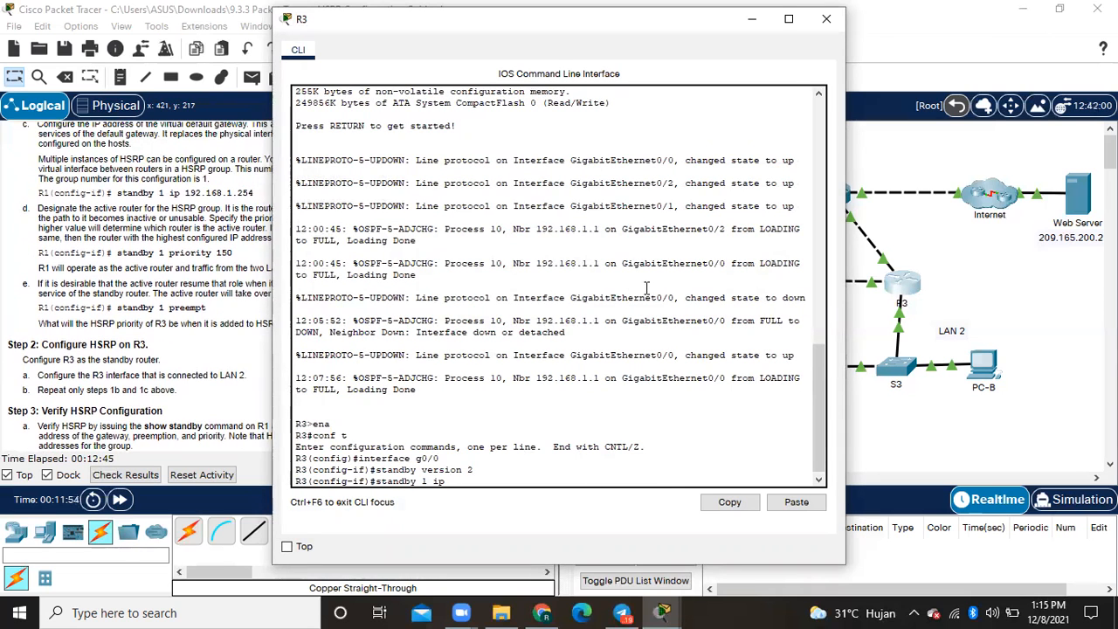
text(192.168.1.254)
key(Return)
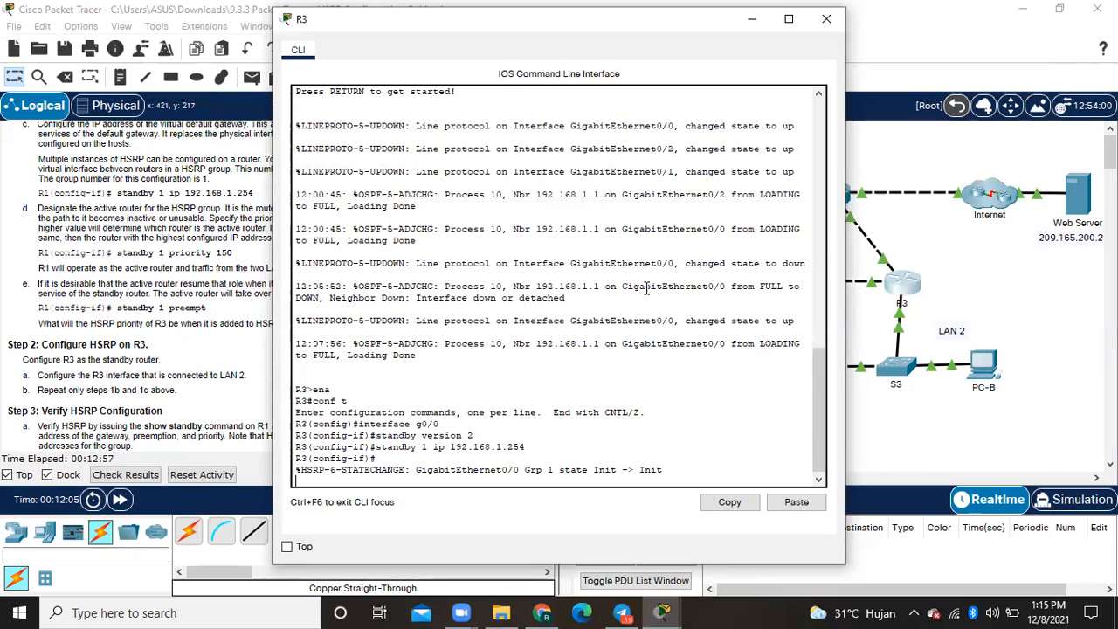
click(826, 18)
- Open R1's command line for Part 2 Step 3 and return to privileged EXEC mode with end
scroll(262, 408, down, 4)
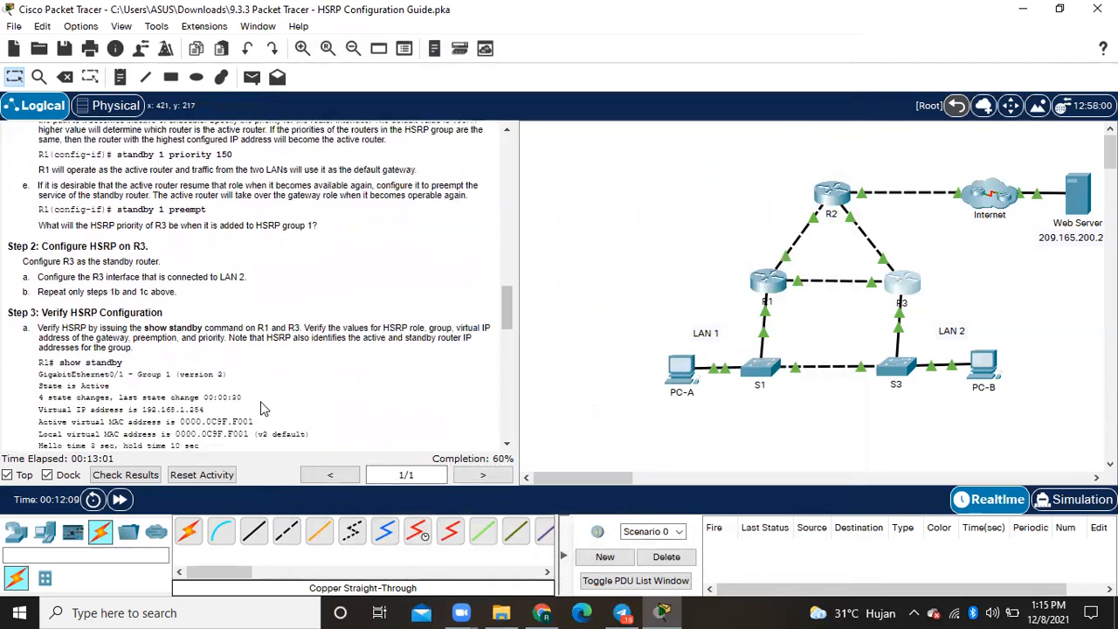
scroll(262, 407, down, 2)
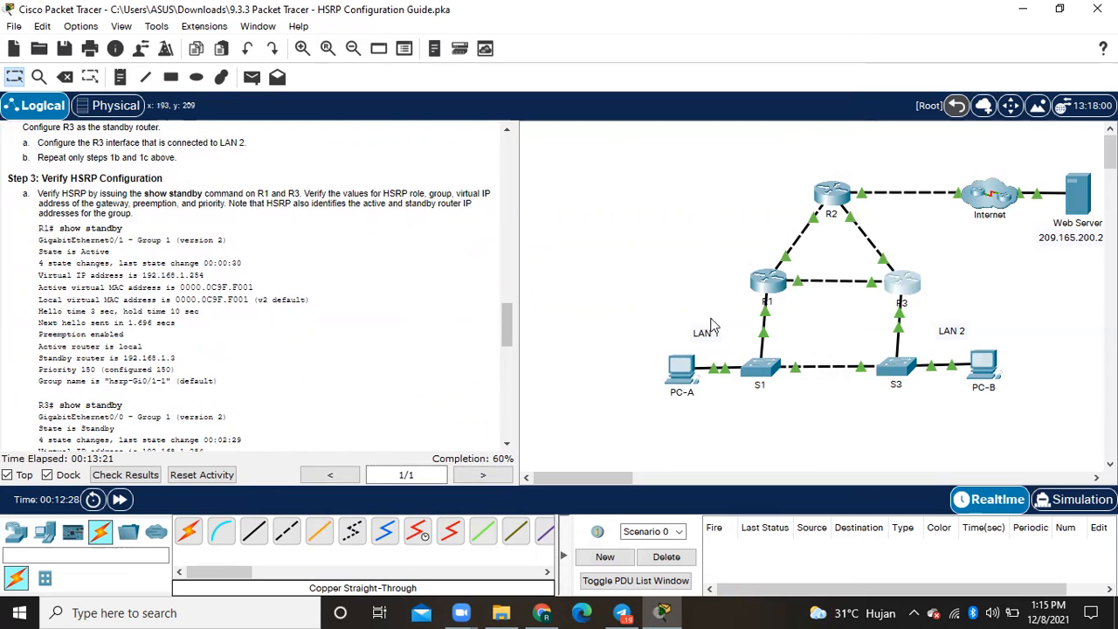
mouse_move(772, 288)
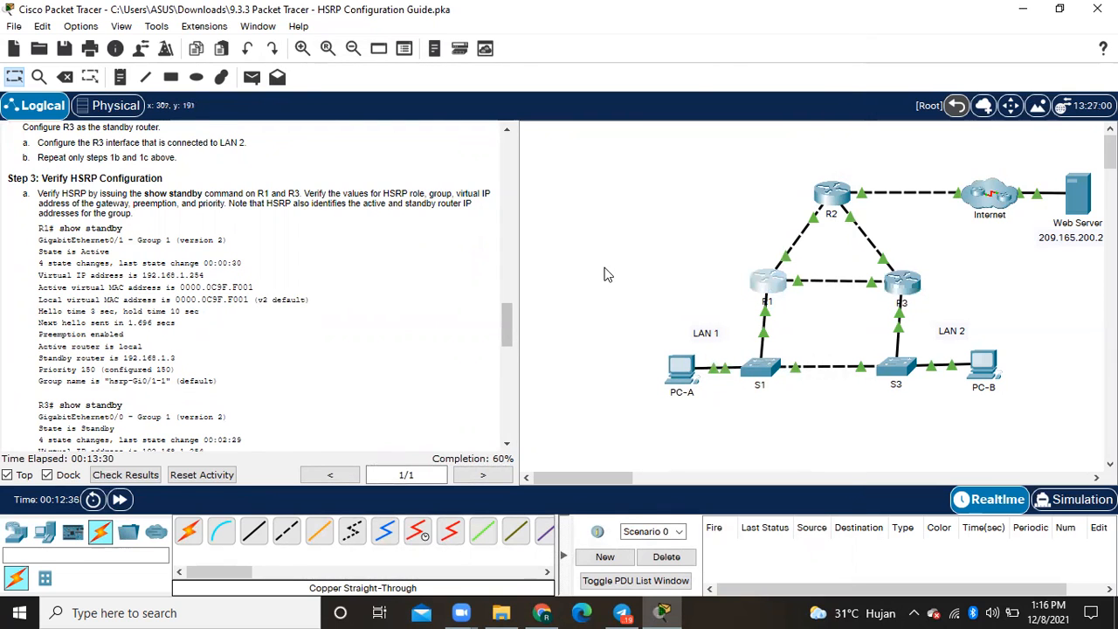
text(e)
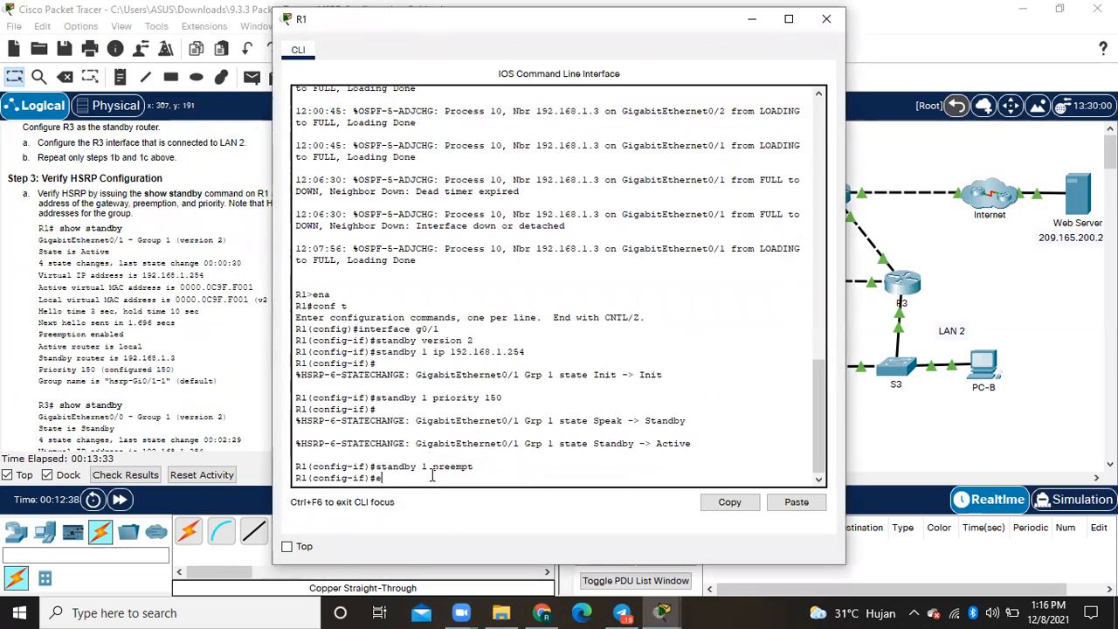
text(nd)
key(Return)
key(Return)
- Run show standby on R1 to check its HSRP role, group, virtual IP address, preemption and priority
text(sh)
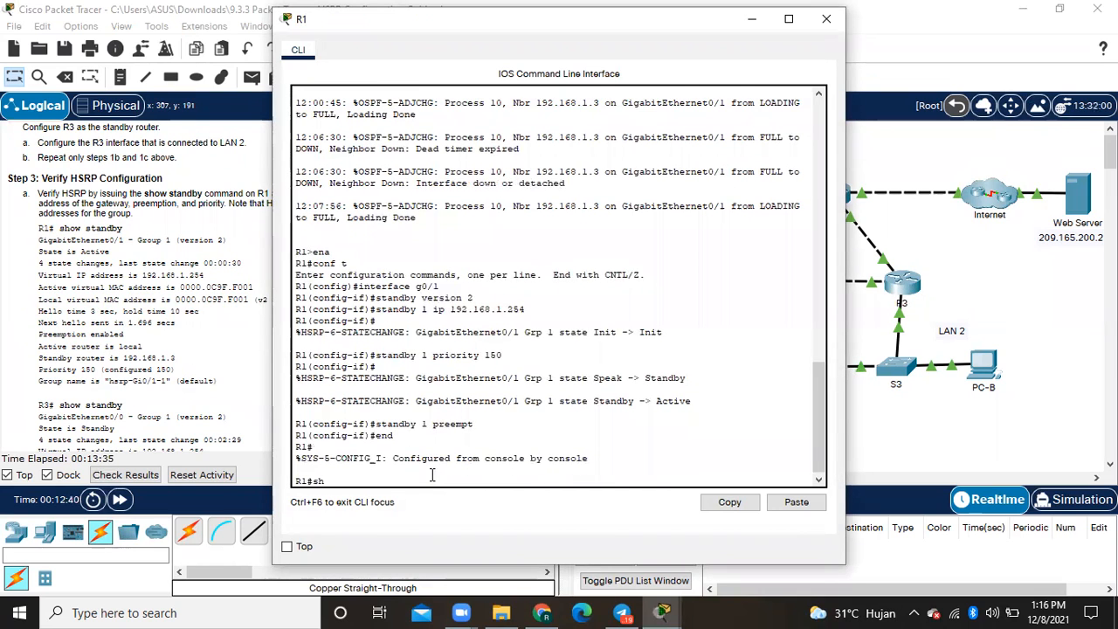
text(ow standb)
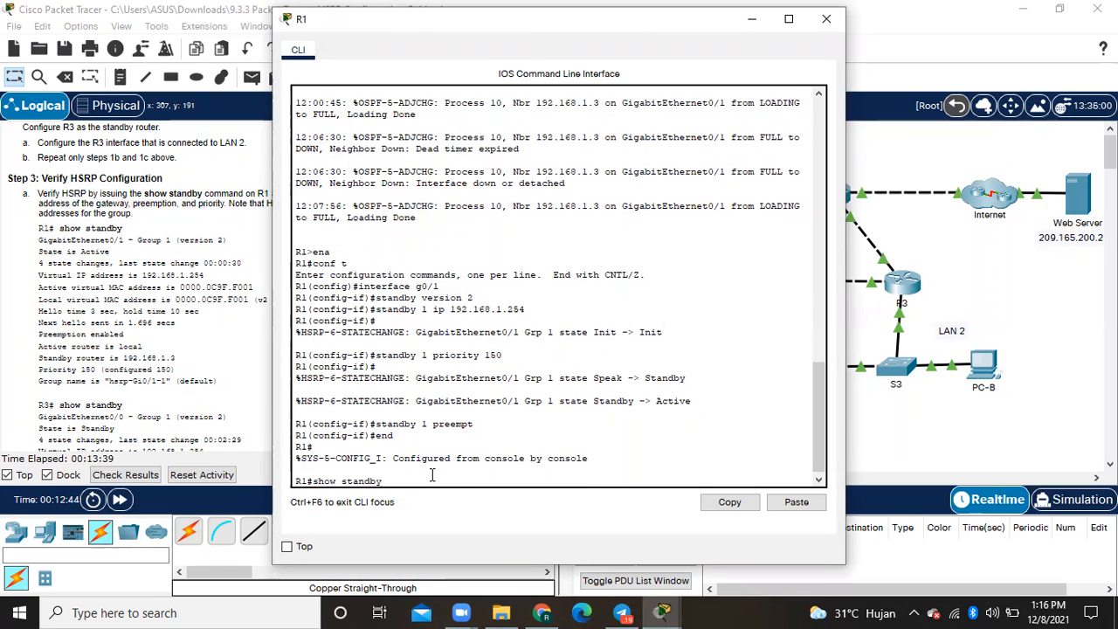
text(y)
key(Return)
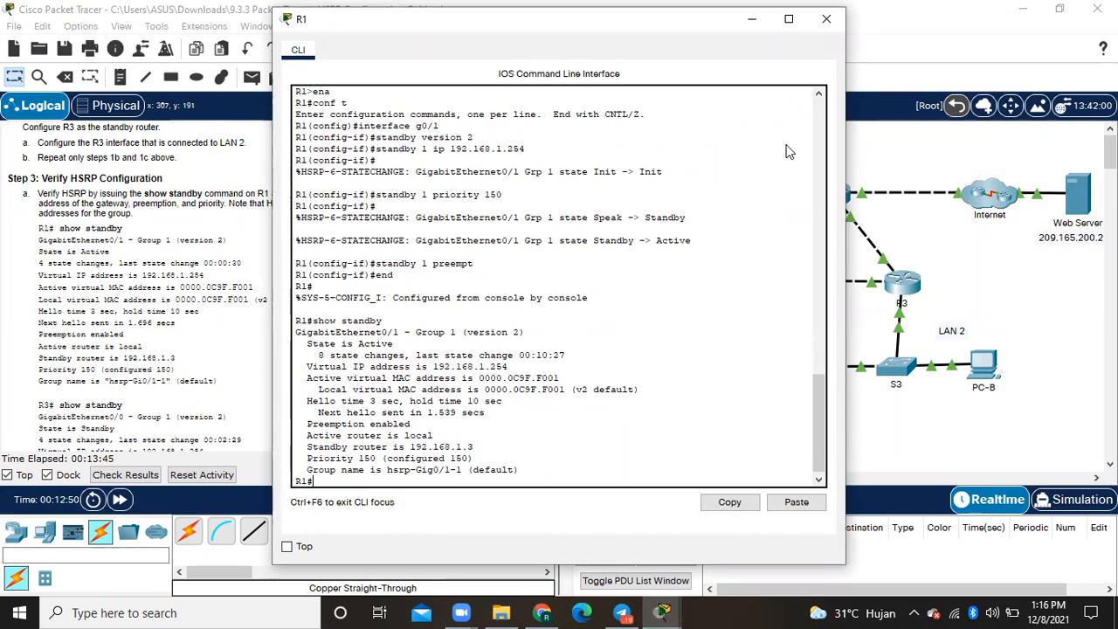
- Leave the R1 window, open R3's command line and return to privileged EXEC mode with end
click(268, 367)
scroll(268, 368, down, 1)
scroll(268, 368, down, 5)
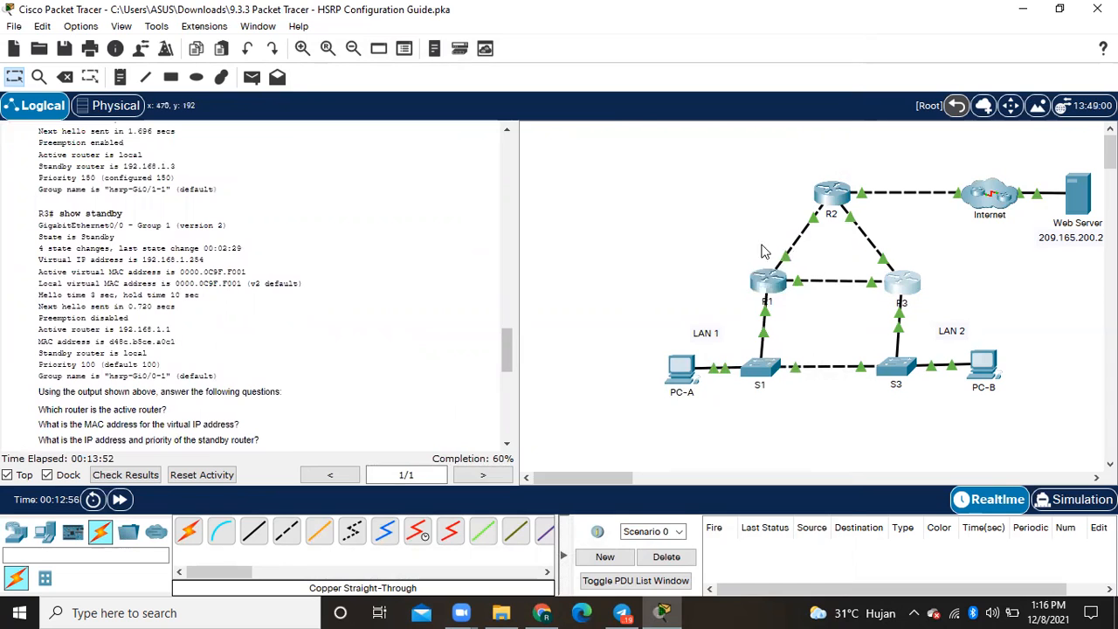
key(Return)
text(end)
key(Return)
- Run show standby on R3 to check its HSRP role, group, virtual IP address, preemption and priority
text(sho)
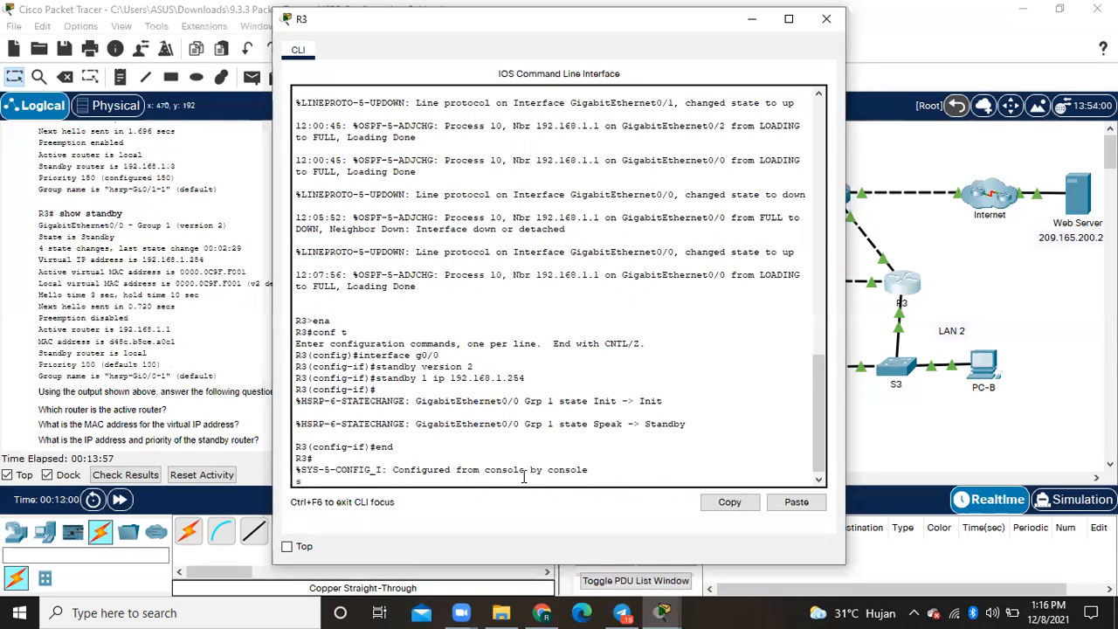
text(w stan)
key(BackSpace)
key(BackSpace)
key(BackSpace)
key(BackSpace)
key(BackSpace)
key(BackSpace)
key(BackSpace)
key(BackSpace)
key(BackSpace)
key(Return)
text(show)
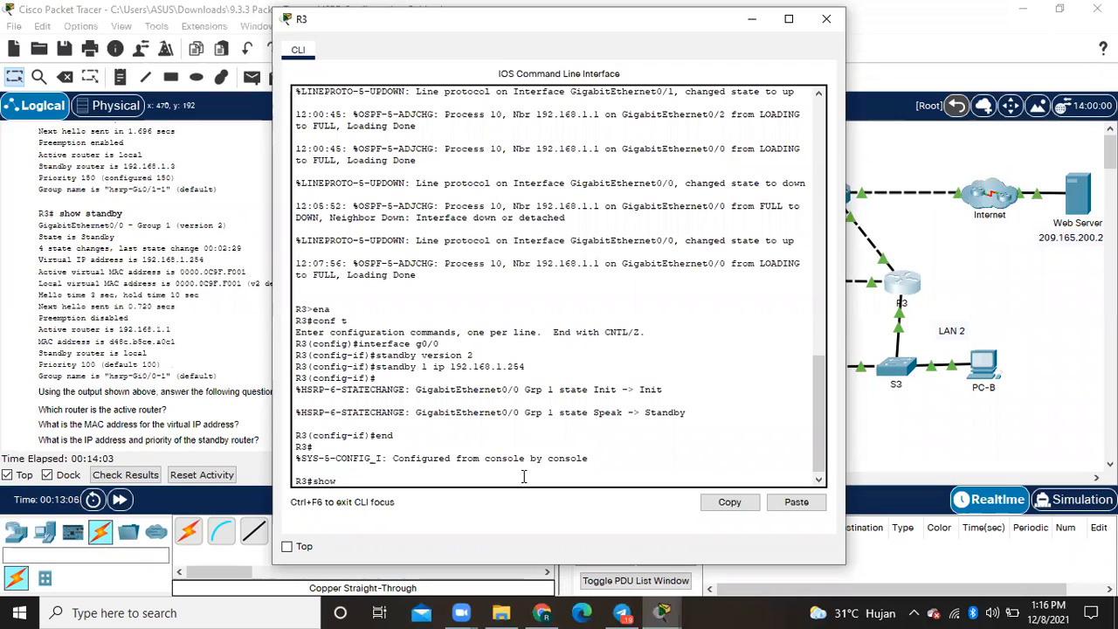
text( standby)
key(Return)
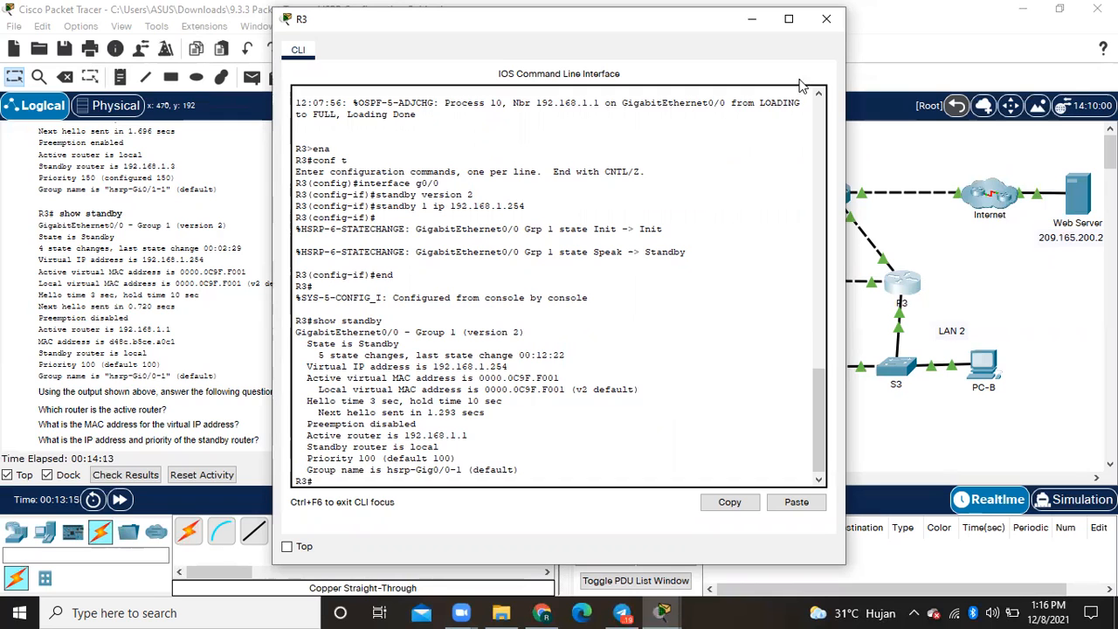
- Switch from R3 to R1 and examine the active virtual MAC address, virtual IP address and priority in its show standby output
click(830, 26)
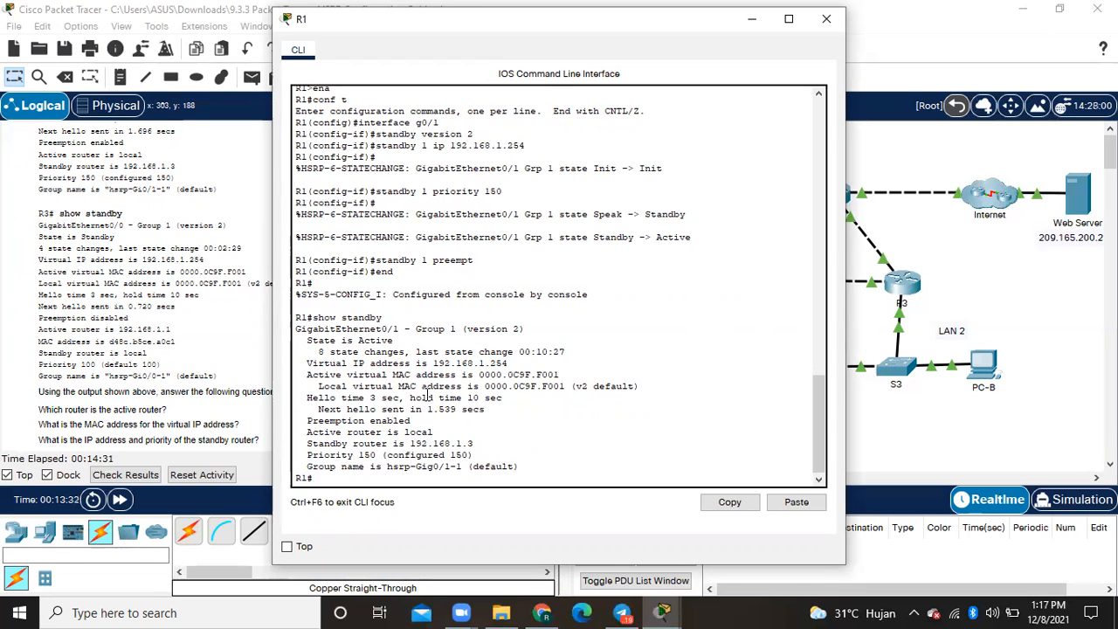
drag(392, 374, 455, 374)
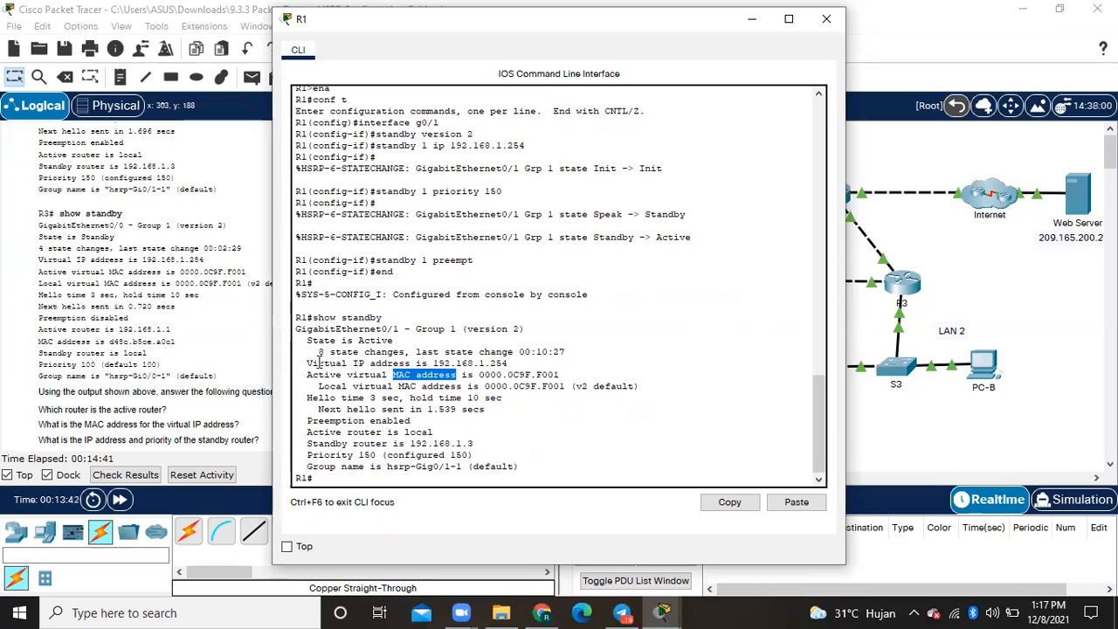
drag(310, 364, 515, 363)
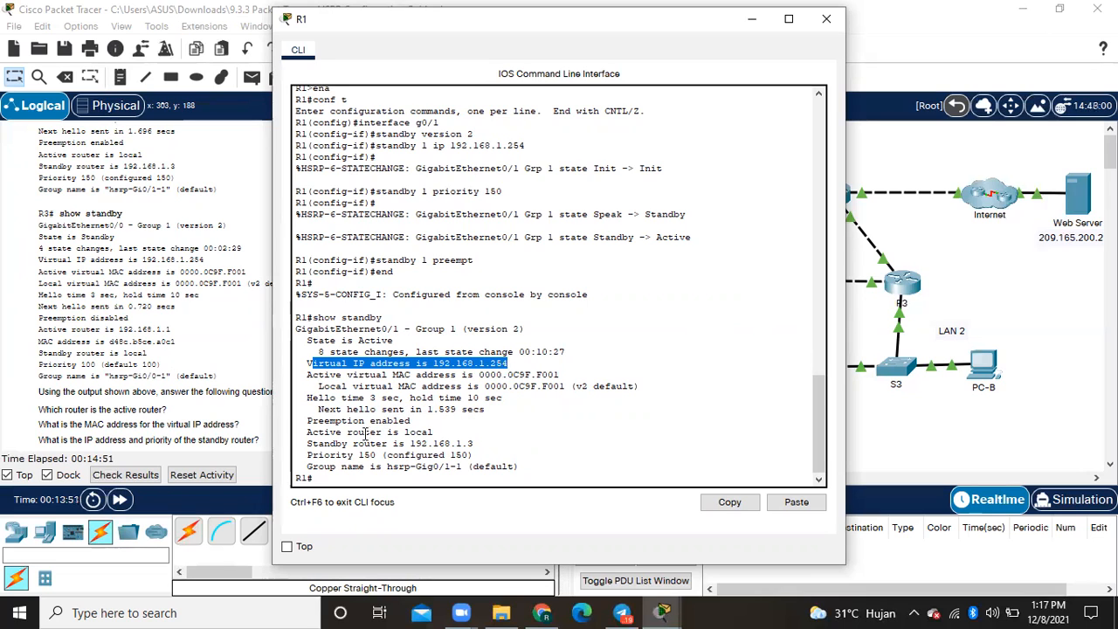
click(311, 455)
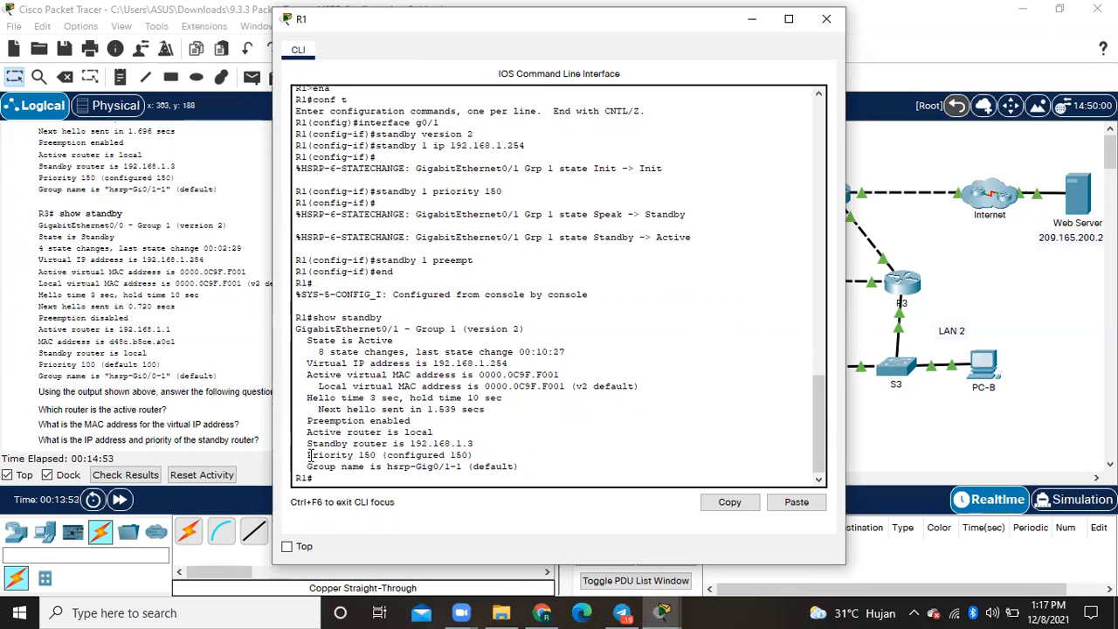
drag(308, 455, 493, 450)
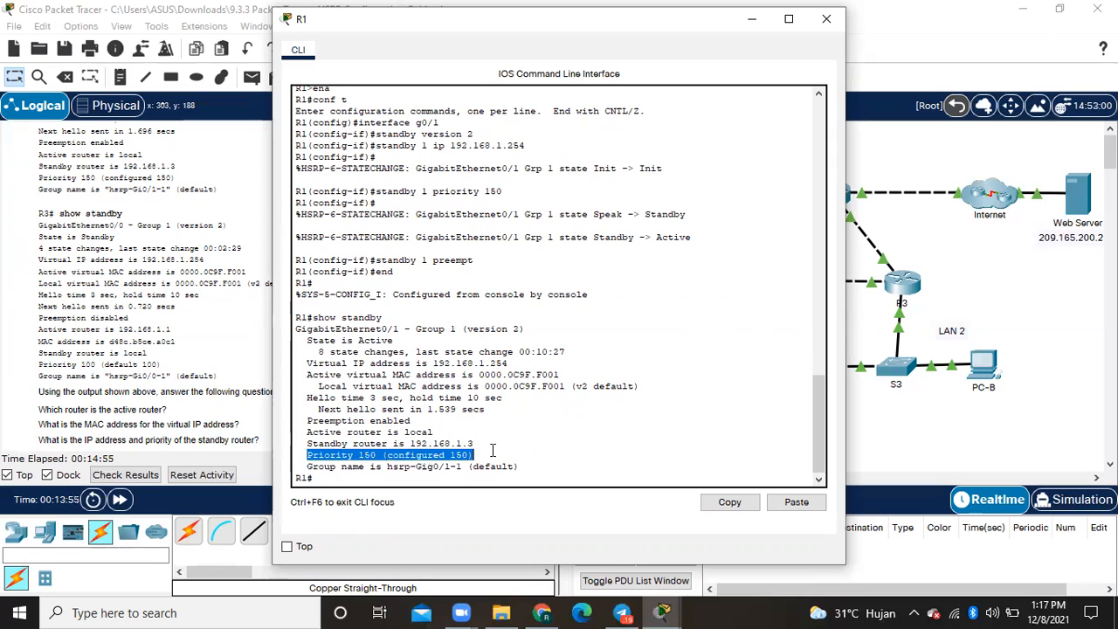
click(826, 19)
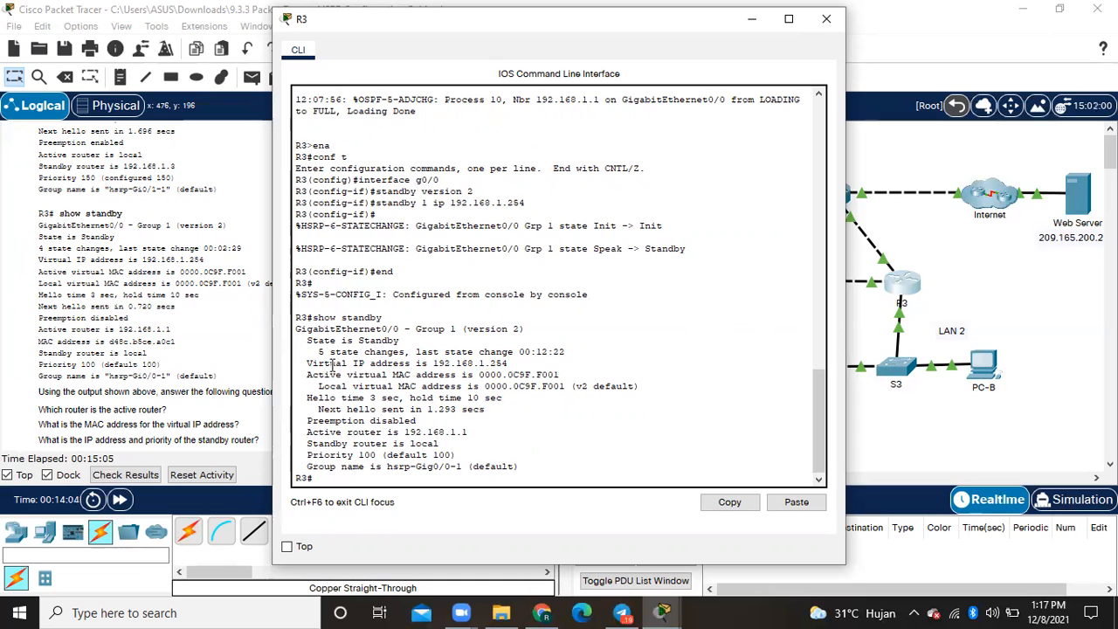
- Examine the HSRP state, active virtual MAC address, virtual IP address and priority in R3's show standby output
drag(307, 340, 403, 339)
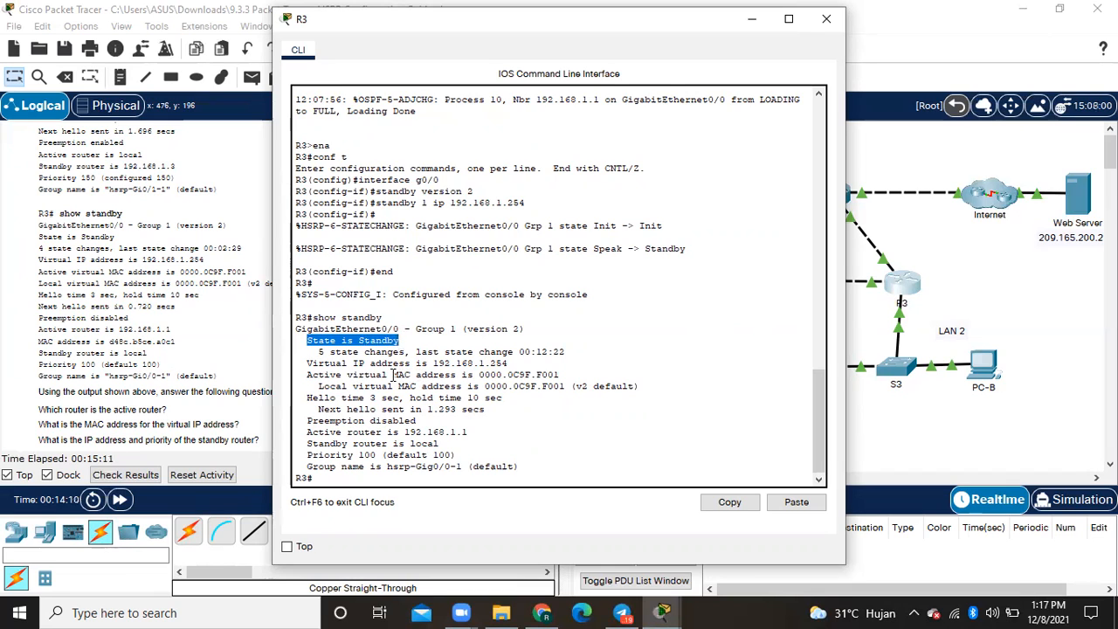
drag(391, 374, 559, 374)
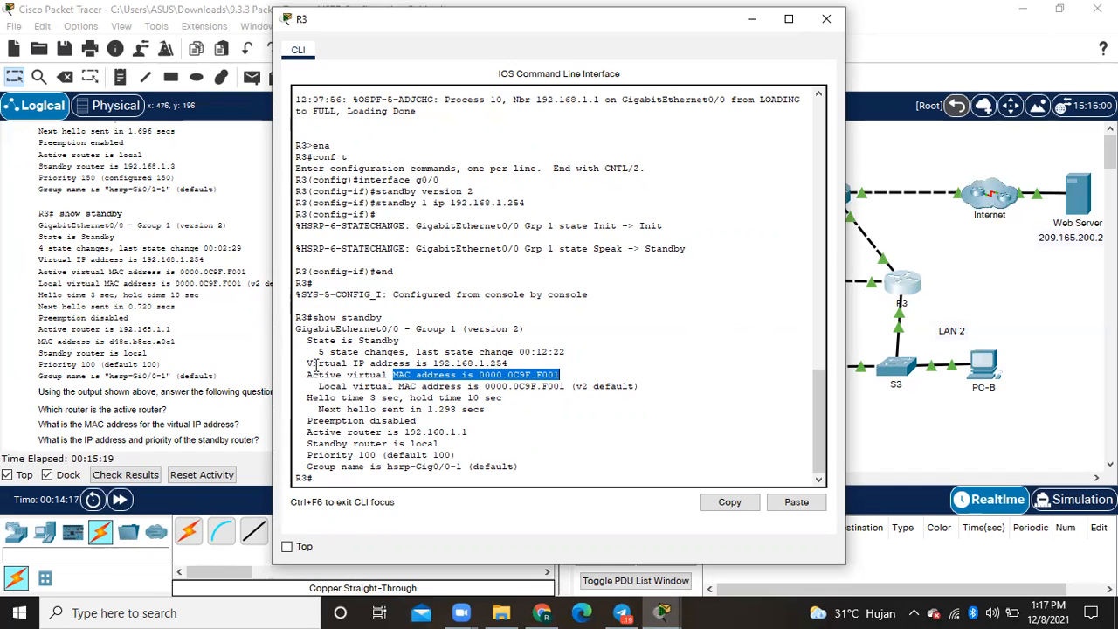
drag(309, 363, 495, 363)
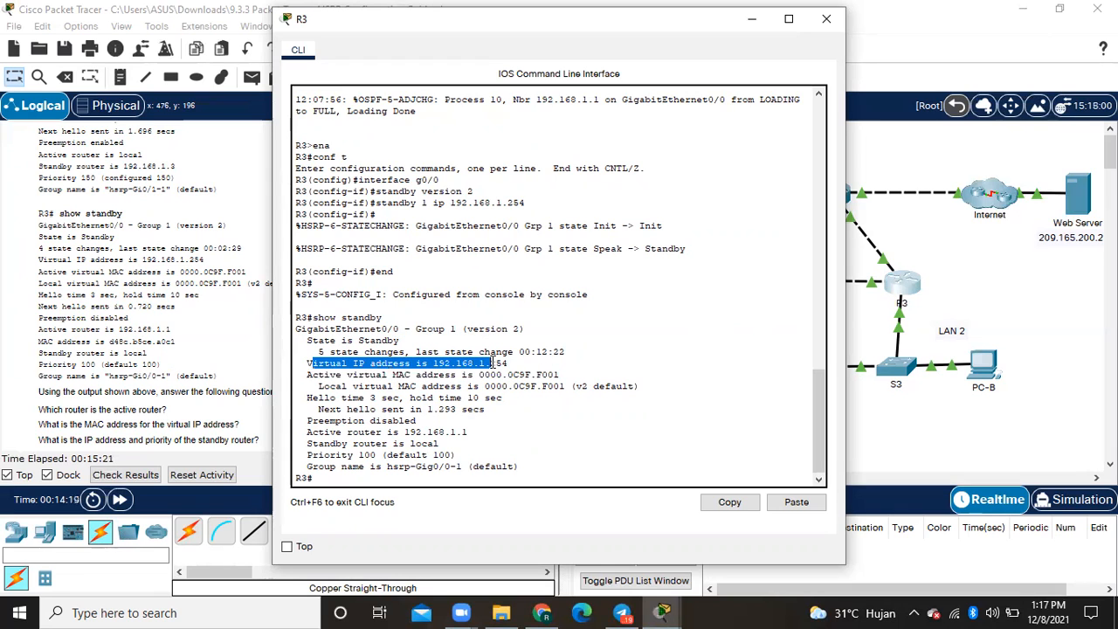
drag(307, 454, 472, 453)
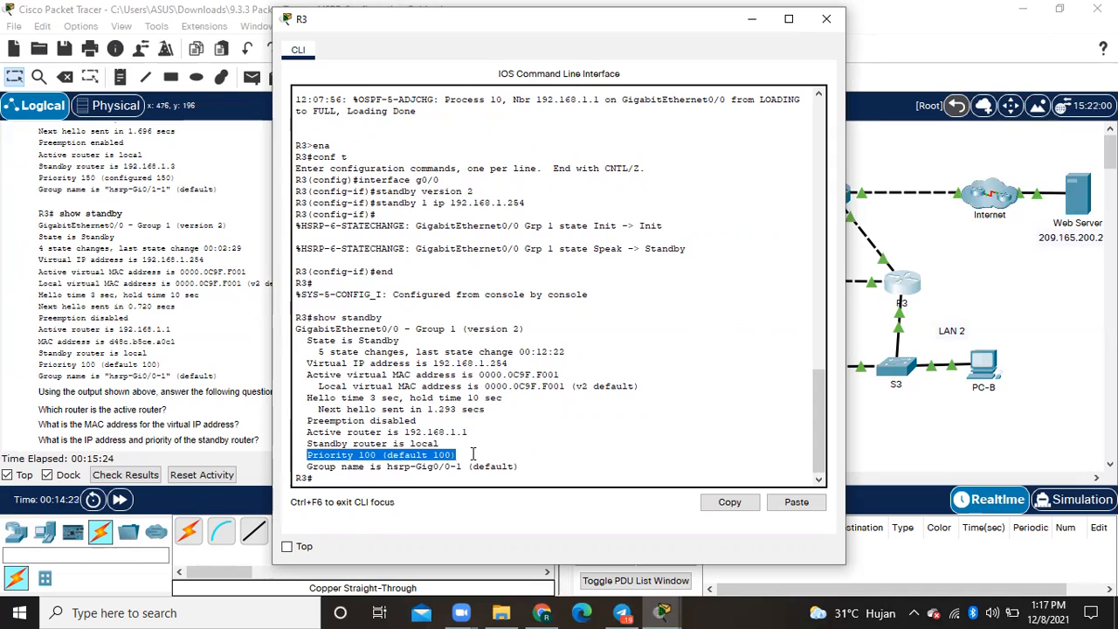
click(827, 21)
- Run show standby brief on R1, review its HSRP status summary and leave the router's window
scroll(351, 367, down, 3)
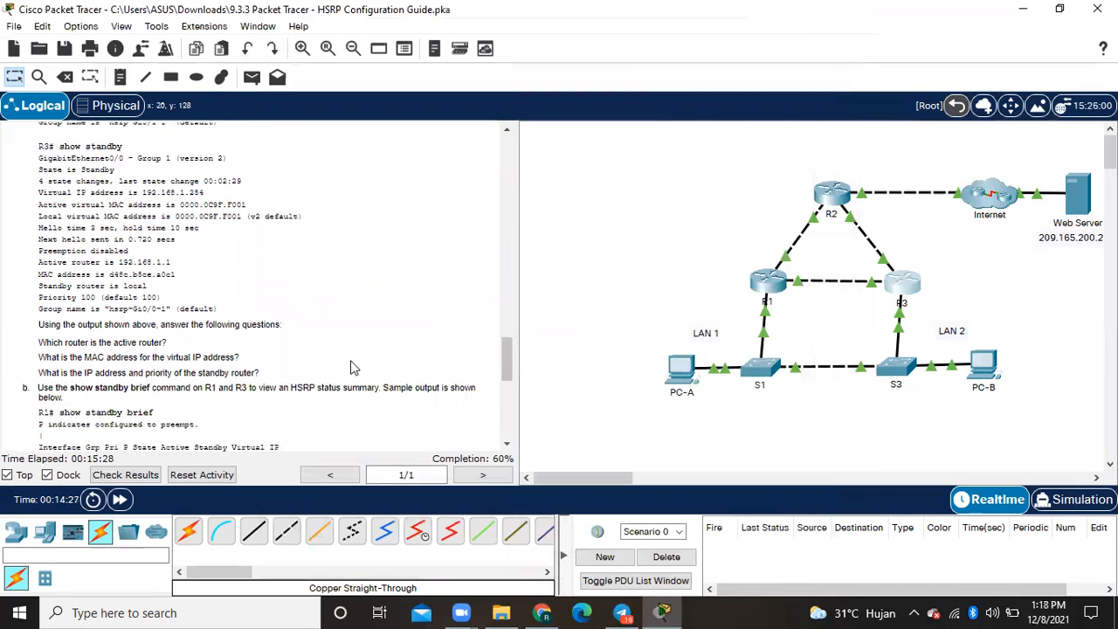
scroll(351, 366, down, 3)
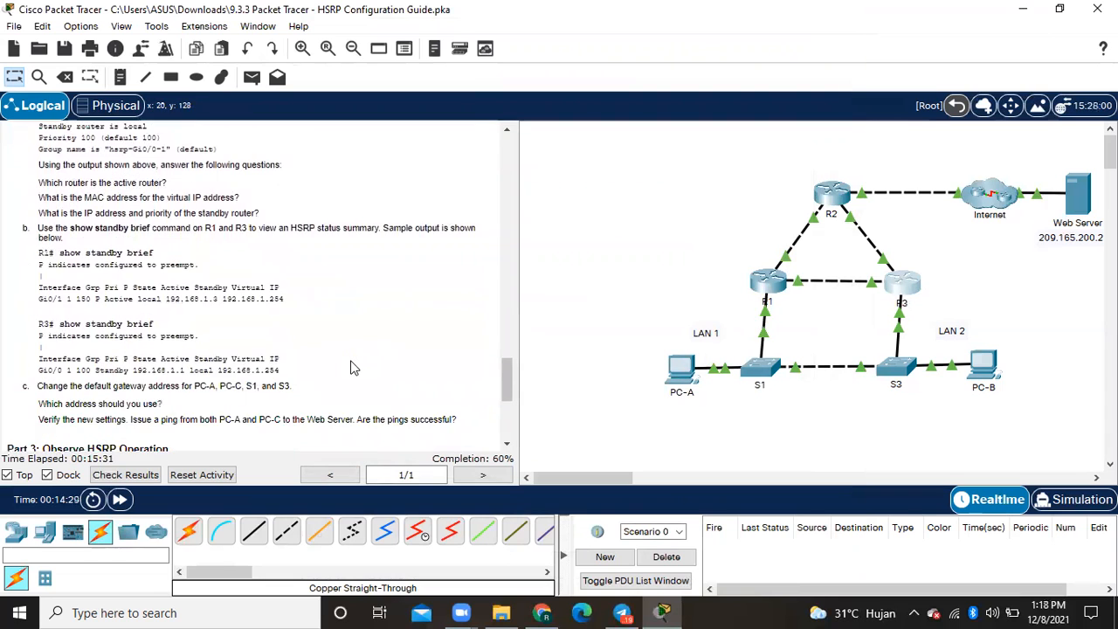
scroll(351, 367, down, 1)
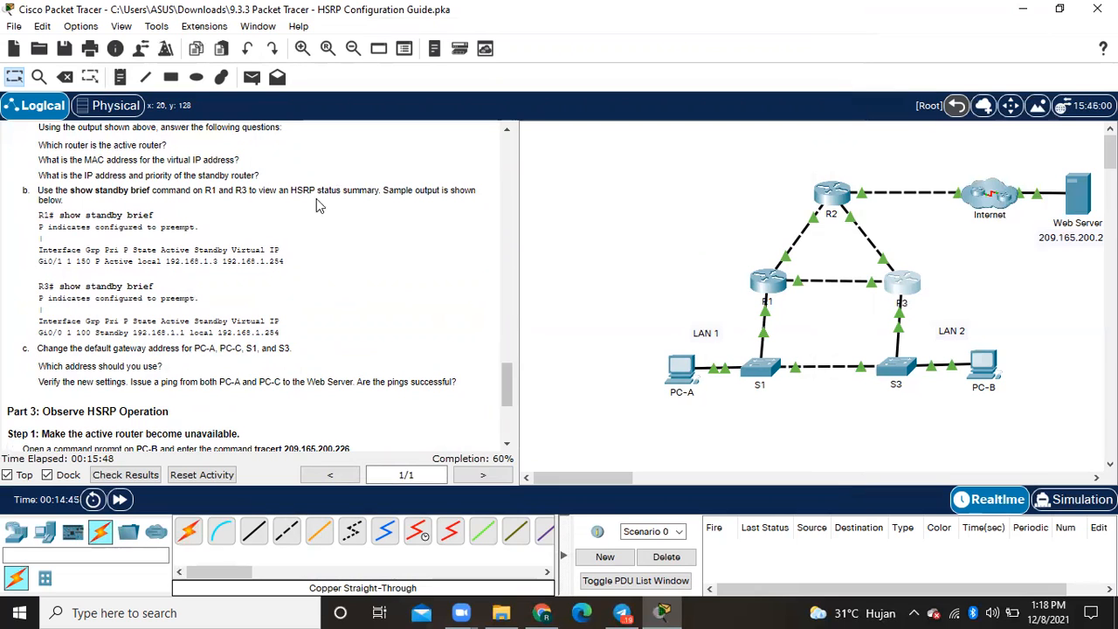
click(768, 281)
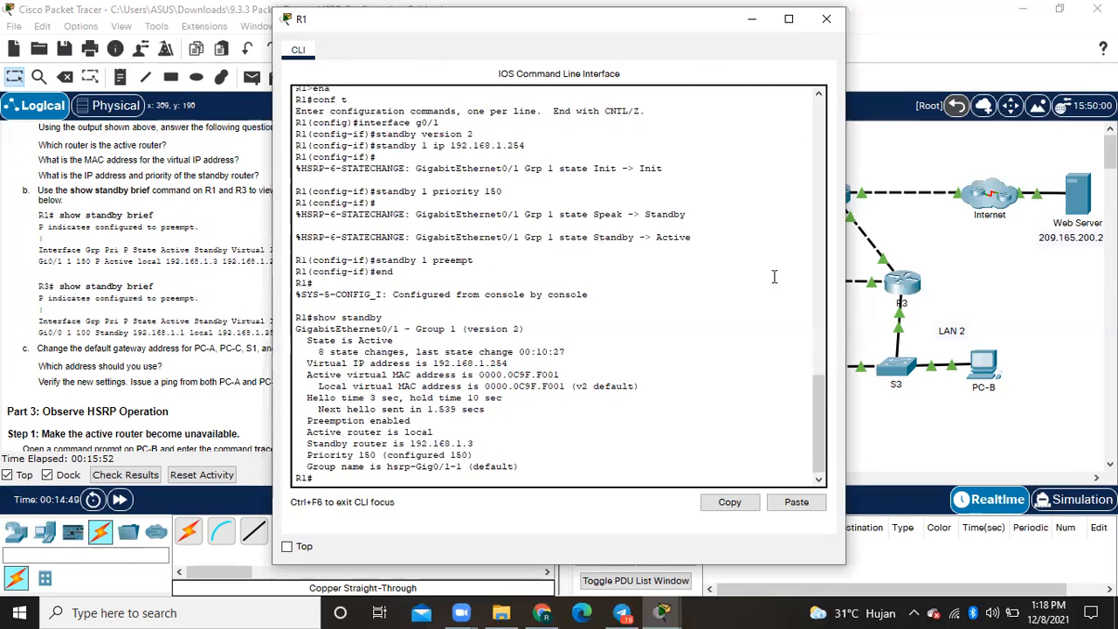
text(show standby brief)
key(Return)
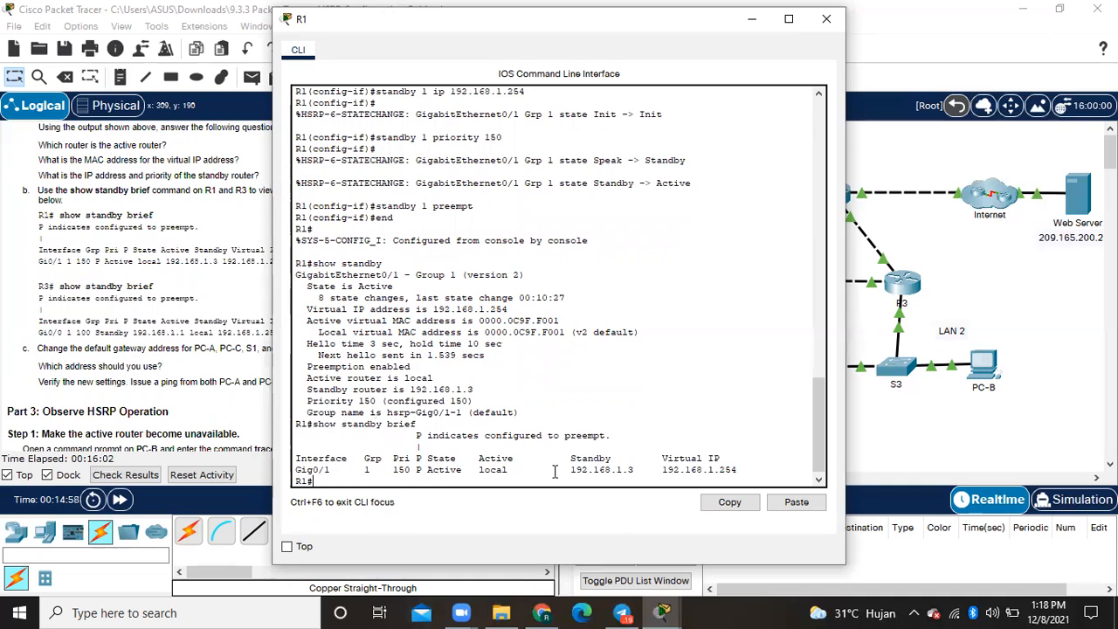
drag(568, 458, 633, 470)
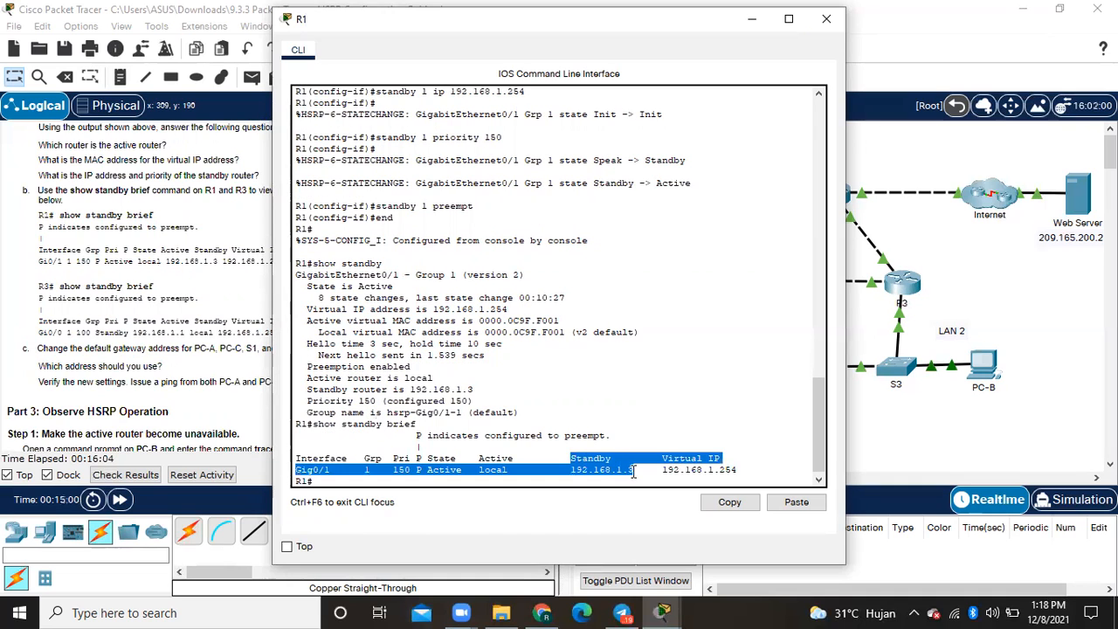
click(680, 464)
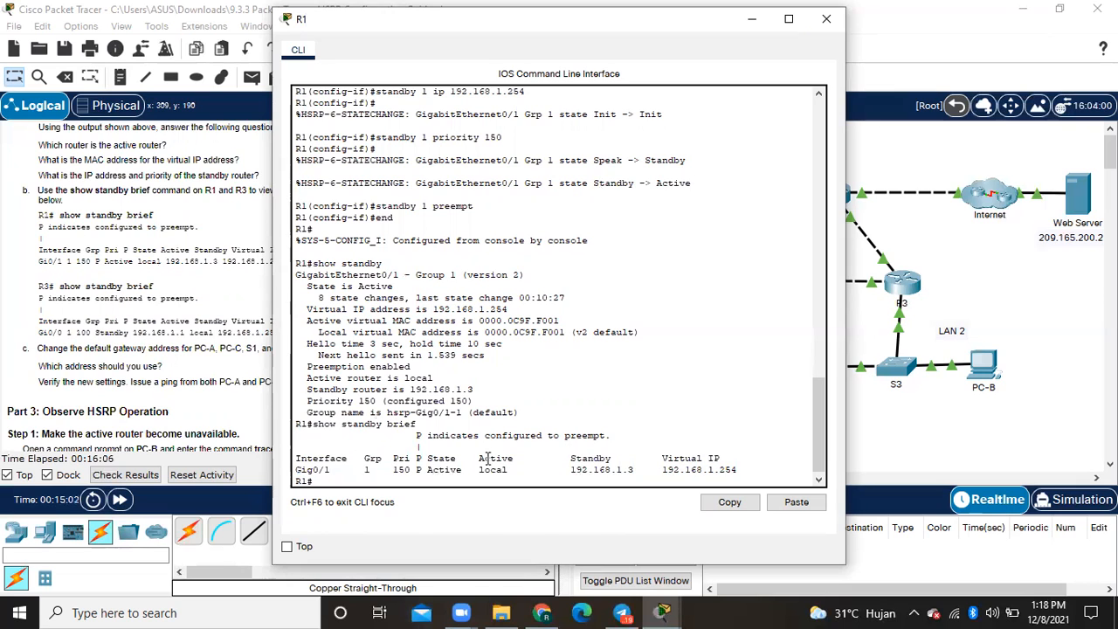
click(826, 19)
- Run show standby brief on R3 to view its HSRP status summary, and close the router's window
click(912, 281)
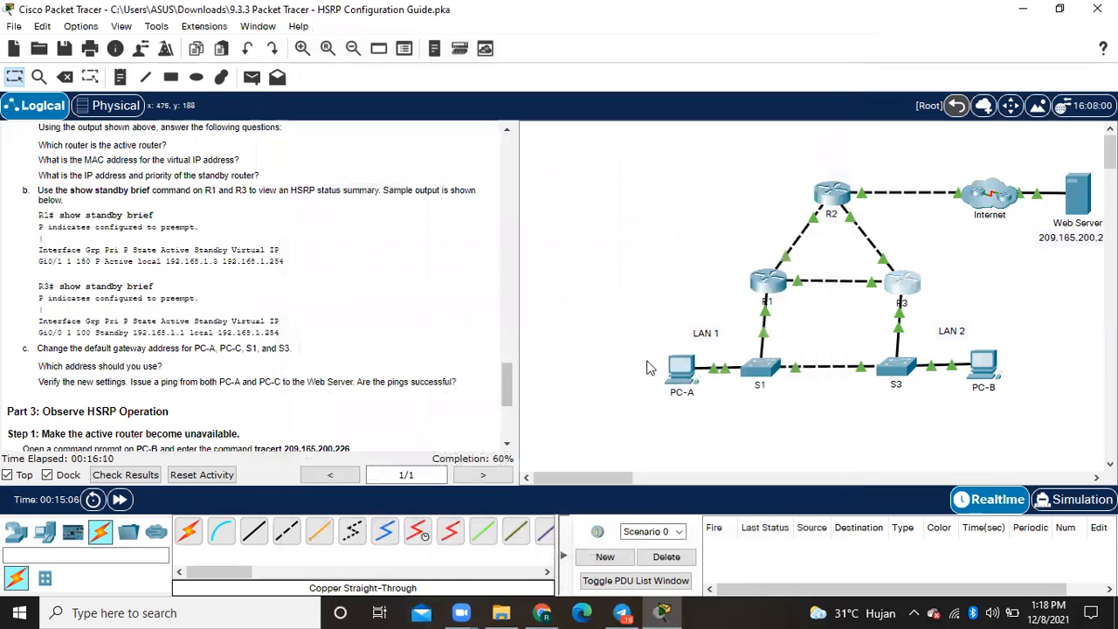
text(show)
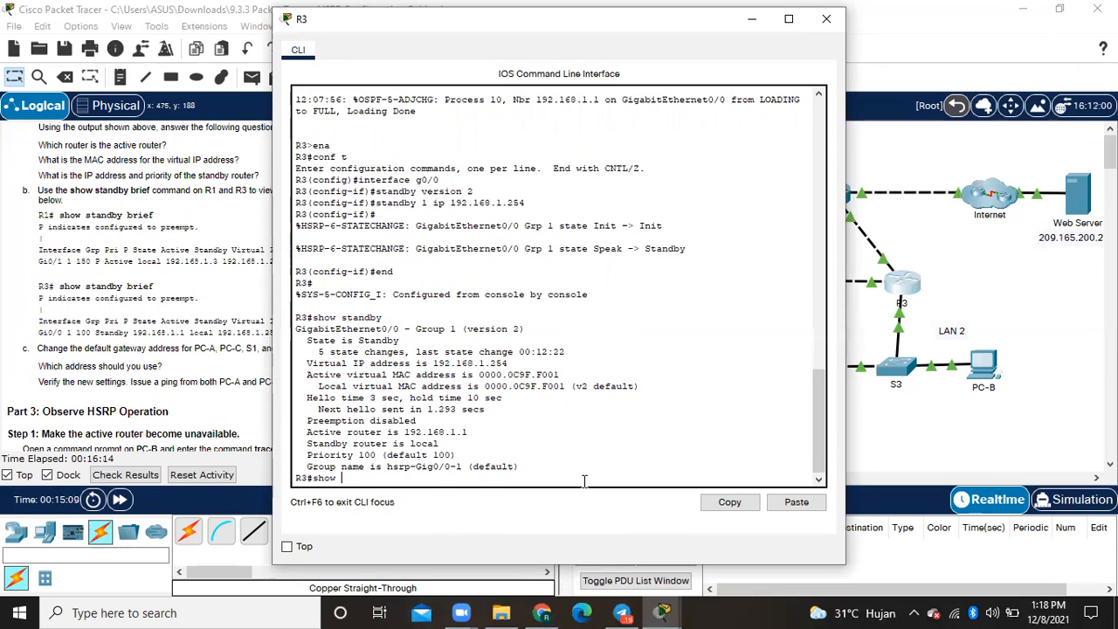
text( standby brief)
key(Return)
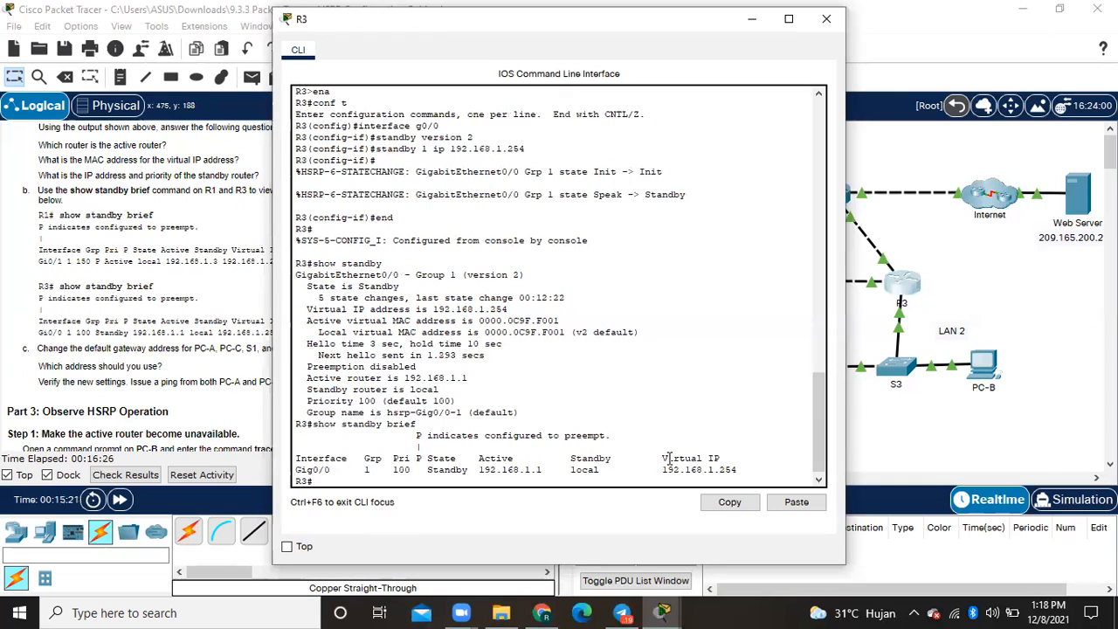
click(830, 21)
- Following item c of the instructions, set PC-A's IPv4 default gateway to 192.168.1.254 in its IP configuration
scroll(306, 356, down, 1)
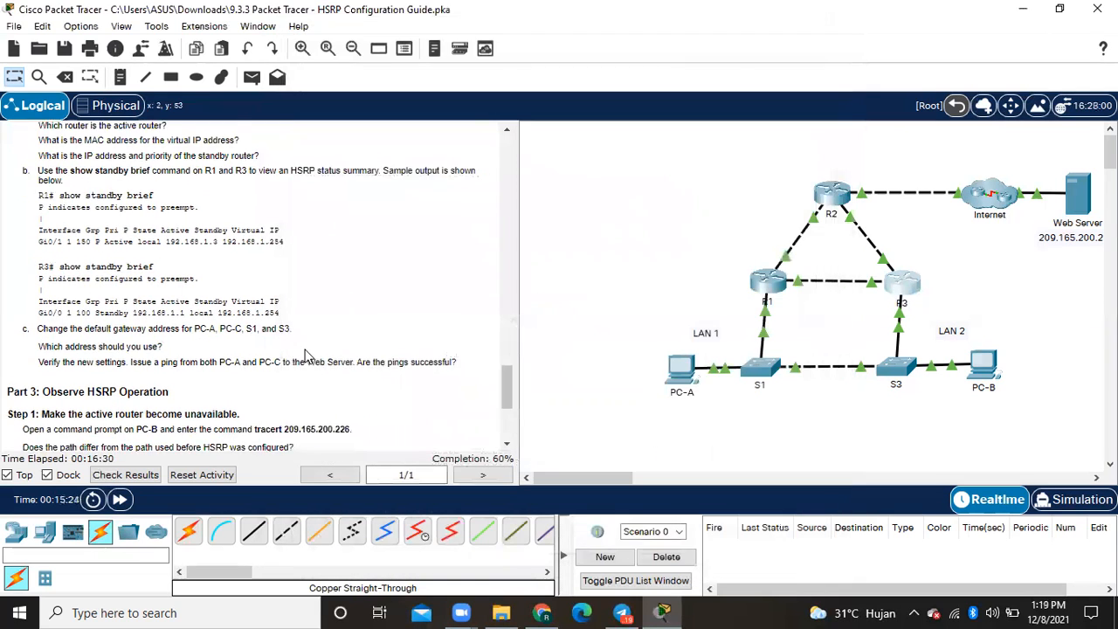
scroll(306, 355, down, 1)
scroll(306, 356, up, 1)
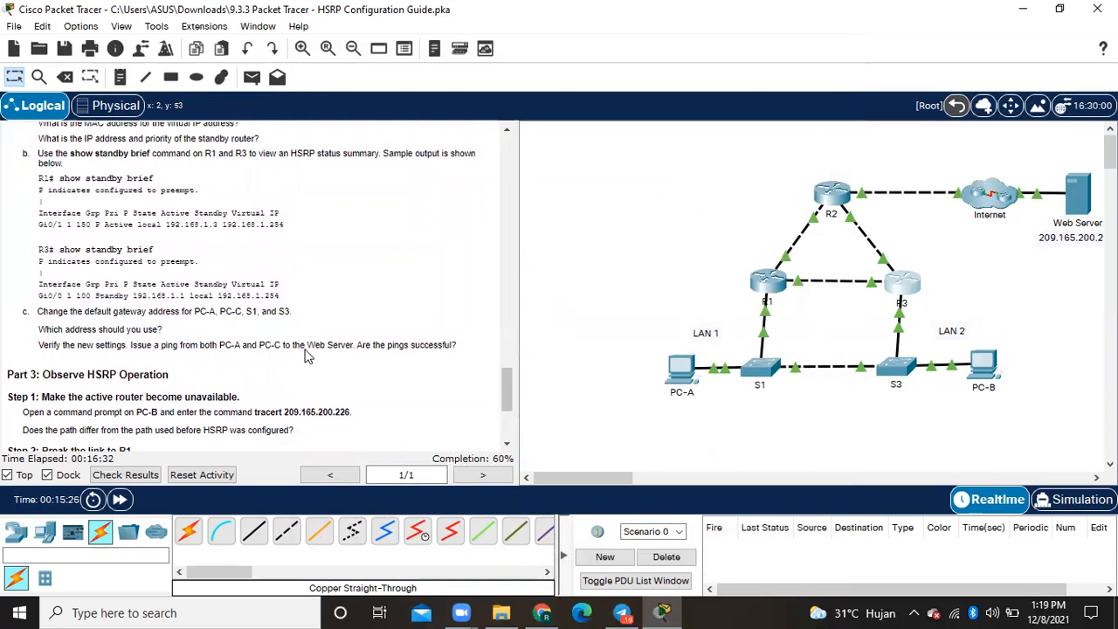
scroll(306, 355, down, 3)
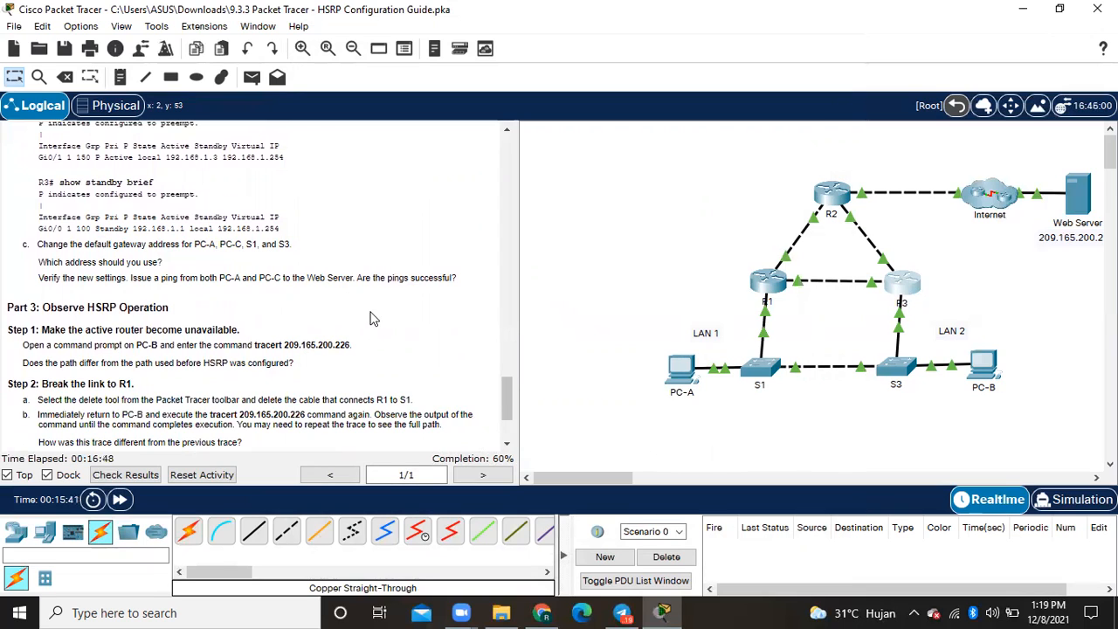
click(686, 374)
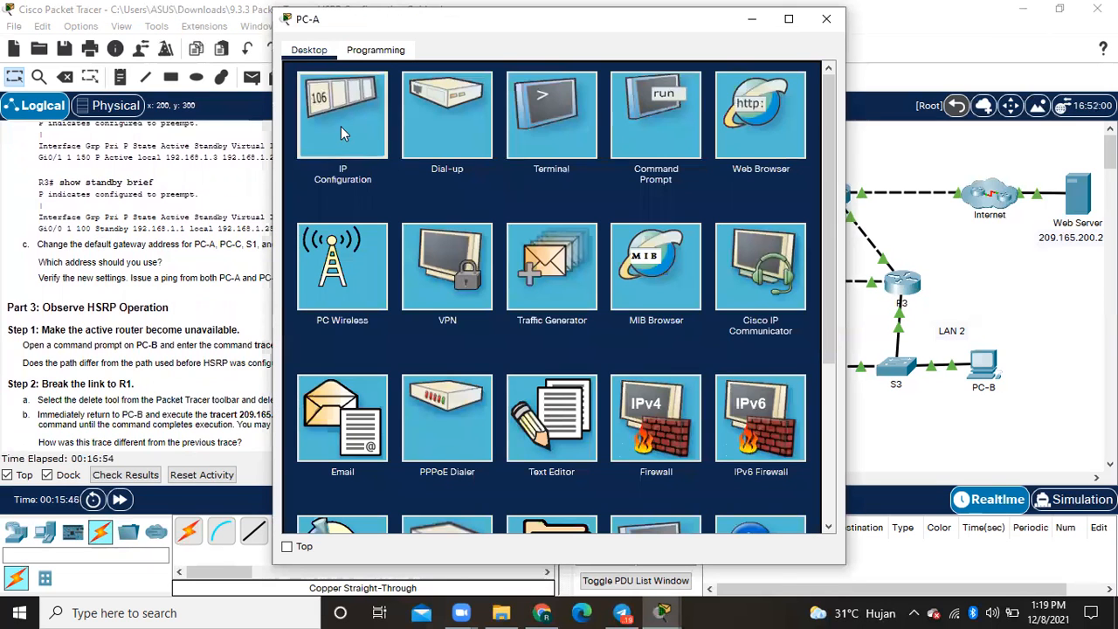
click(341, 129)
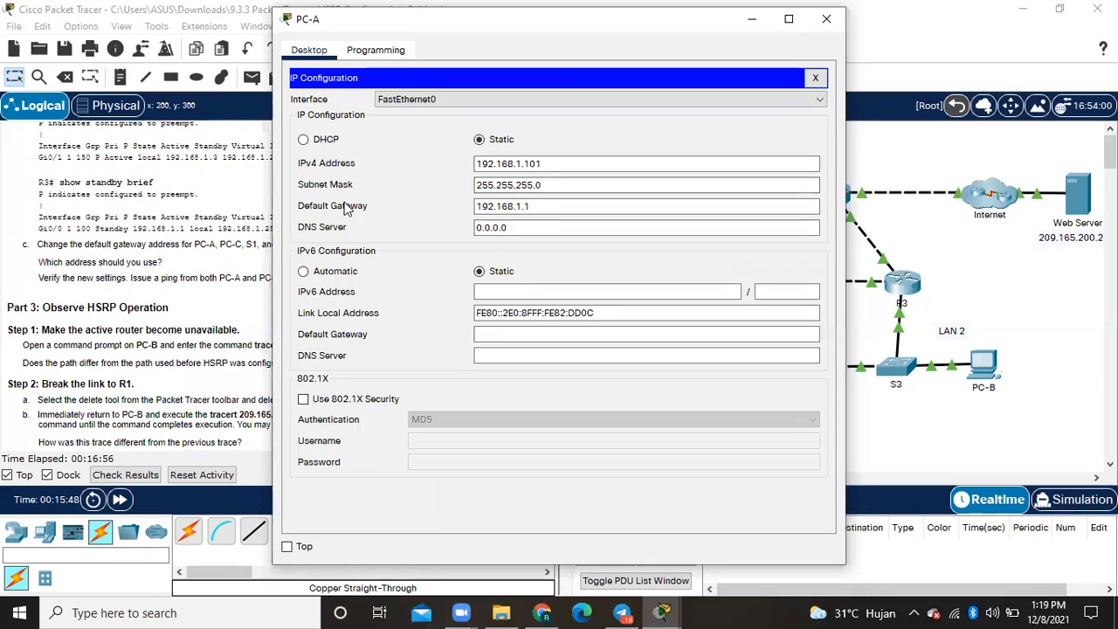
click(539, 207)
key(BackSpace)
text(254)
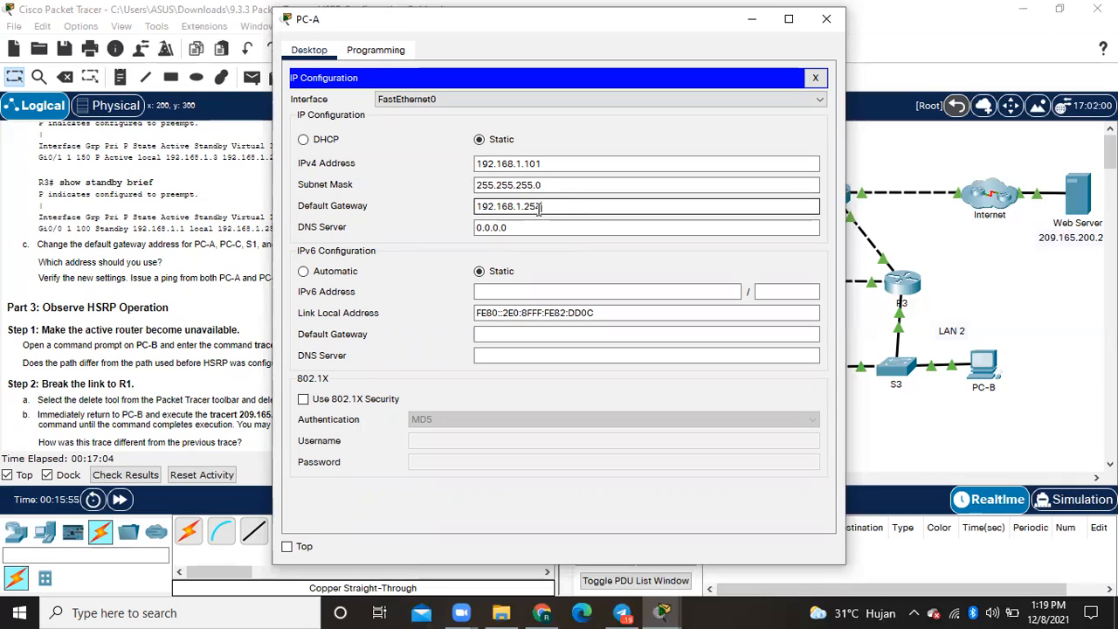
click(826, 19)
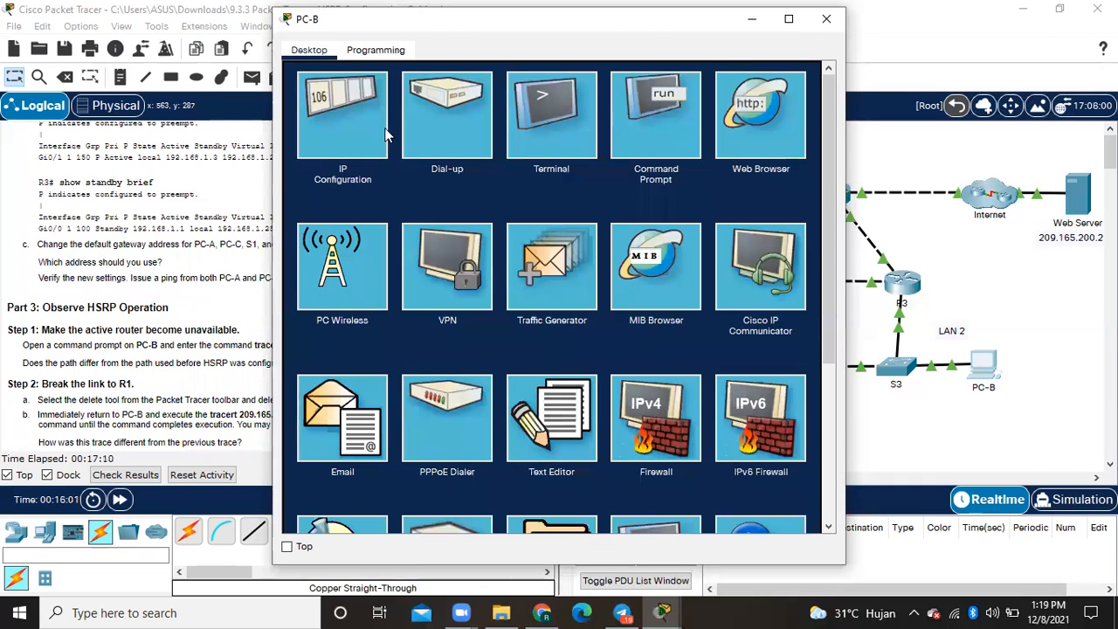
- Set PC-B's IPv4 default gateway to 192.168.1.254 in its IP configuration and close its window
click(360, 118)
click(539, 206)
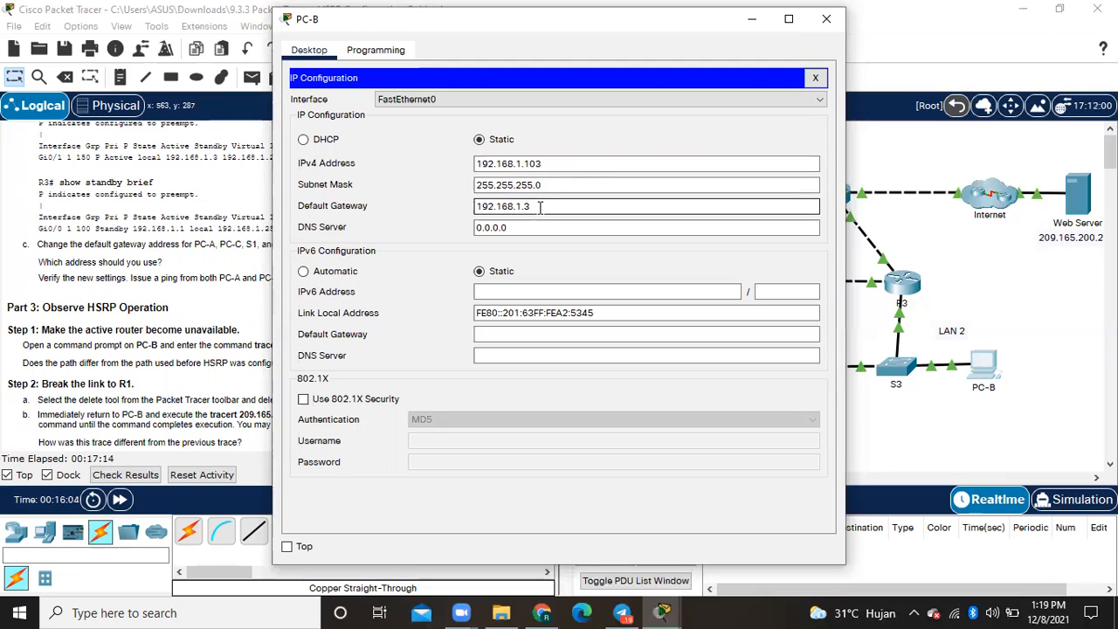
text(254)
click(837, 33)
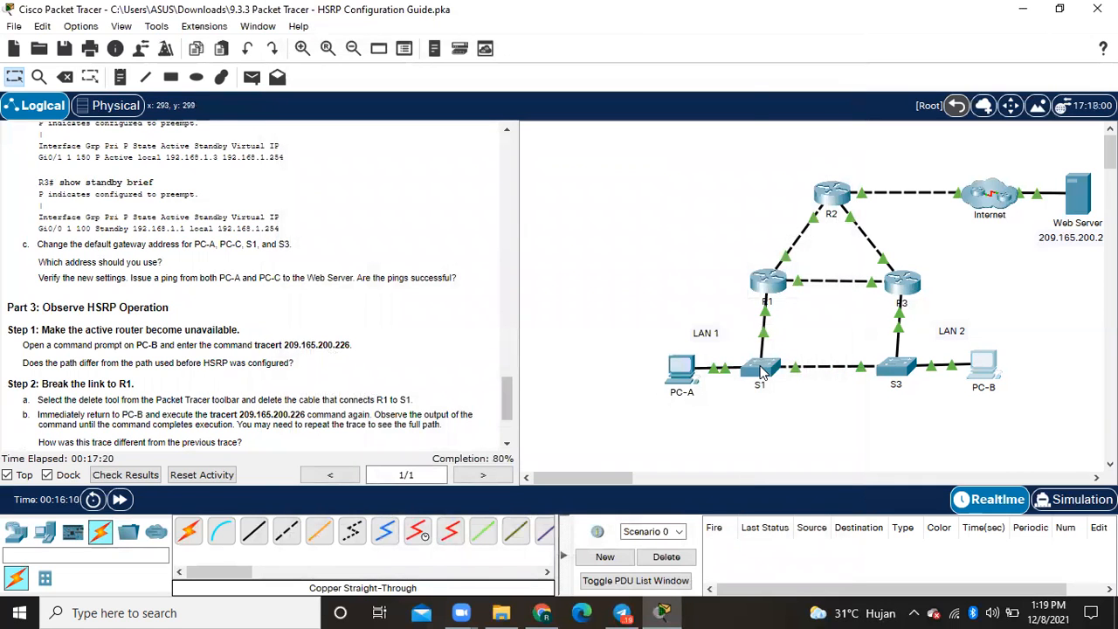
- Open switch S1's command line and enter global configuration mode with ena and conf t
mouse_move(763, 374)
click(762, 374)
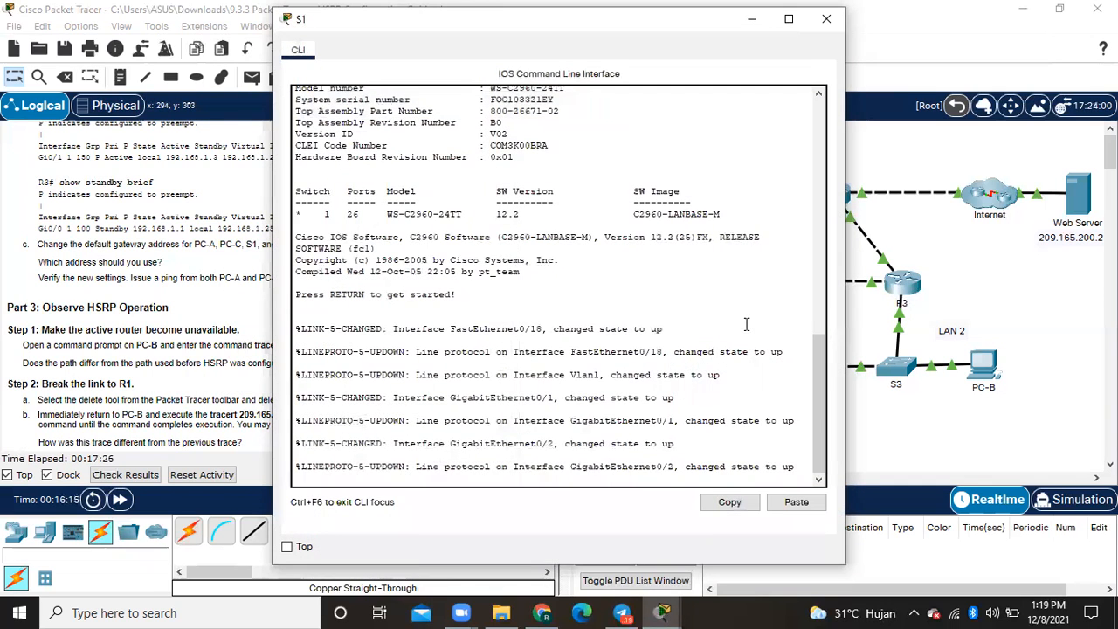
key(Return)
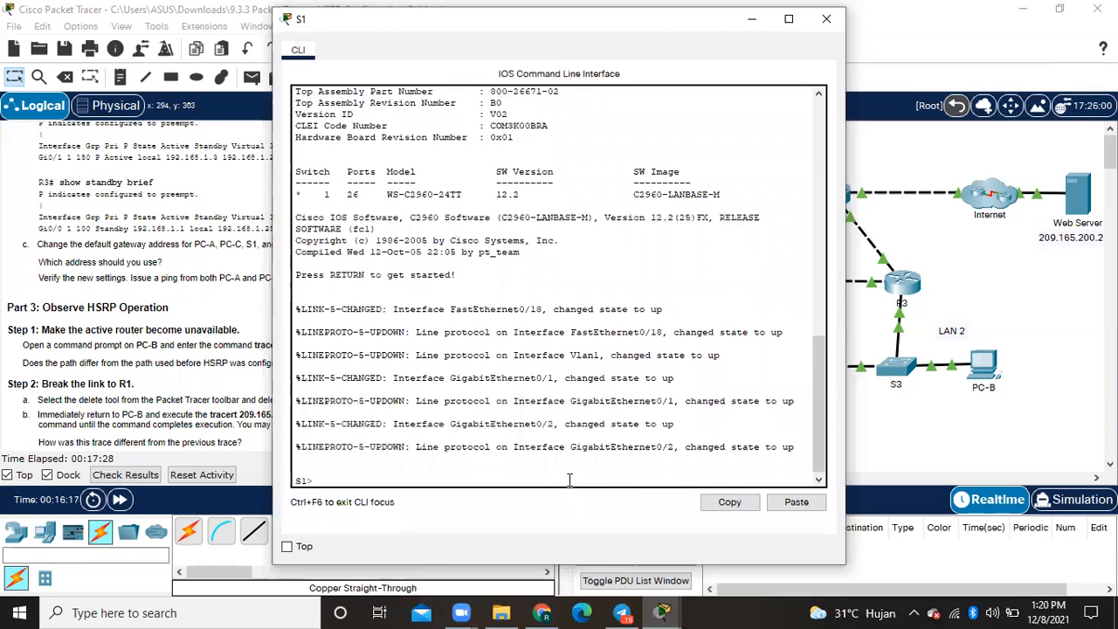
text(ena)
key(Return)
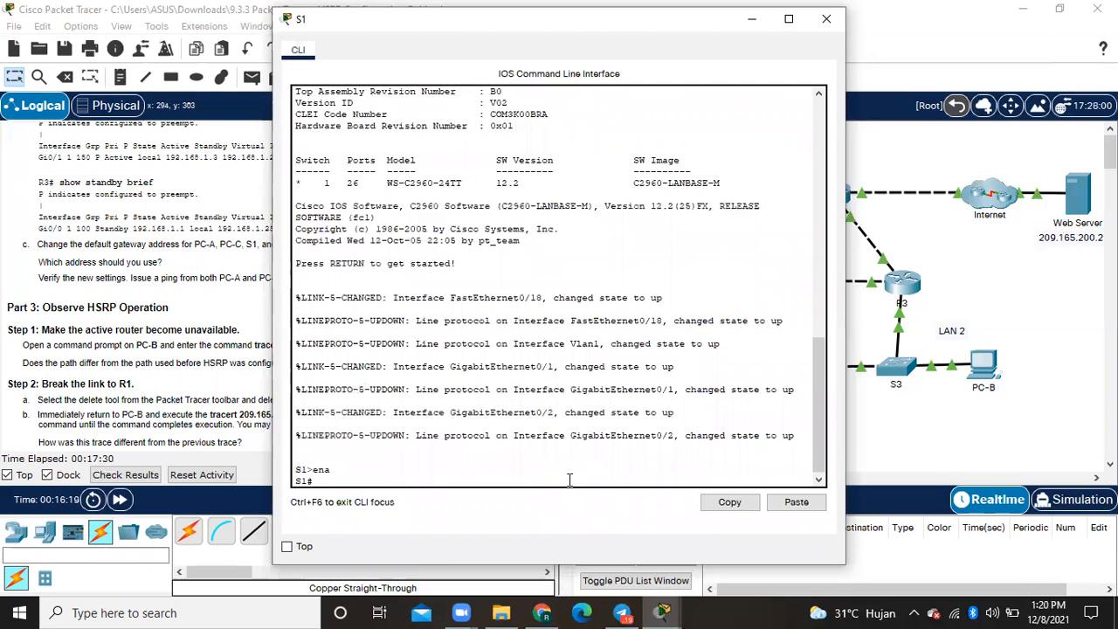
text(conf)
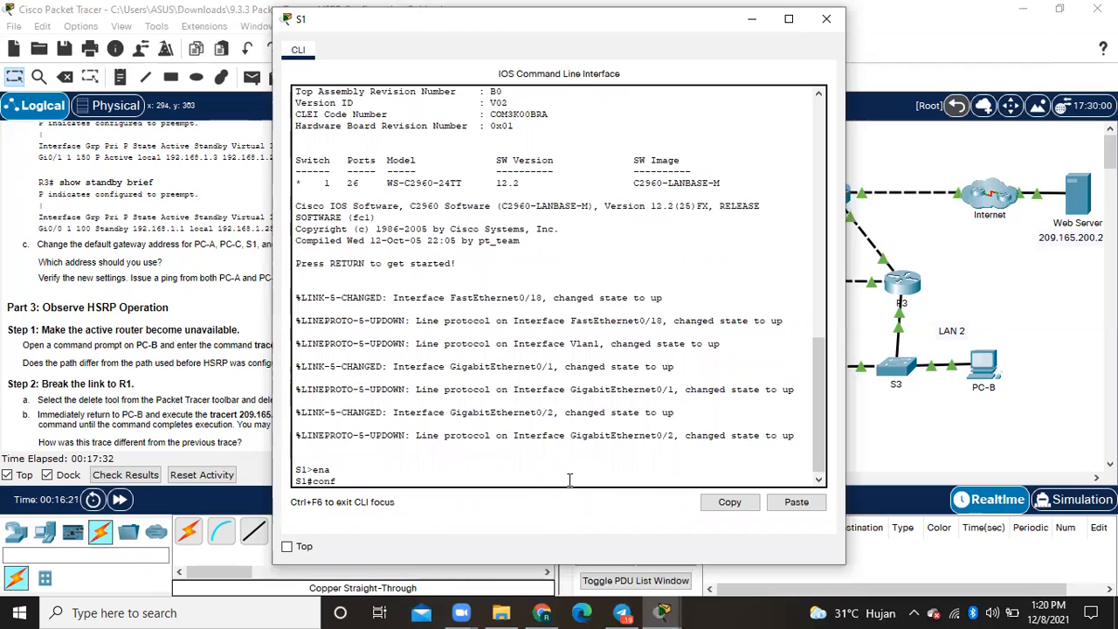
text( t)
key(Return)
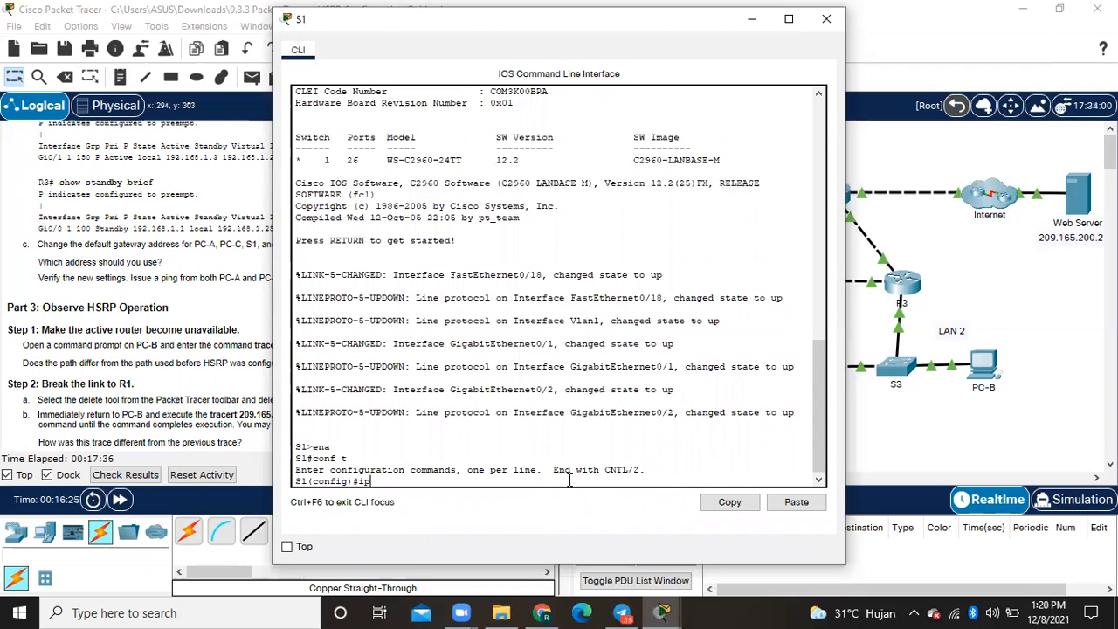
- Set switch S1's default gateway with ip default-gateway 192.168.1.254 and close its window
text(ip default-gateway)
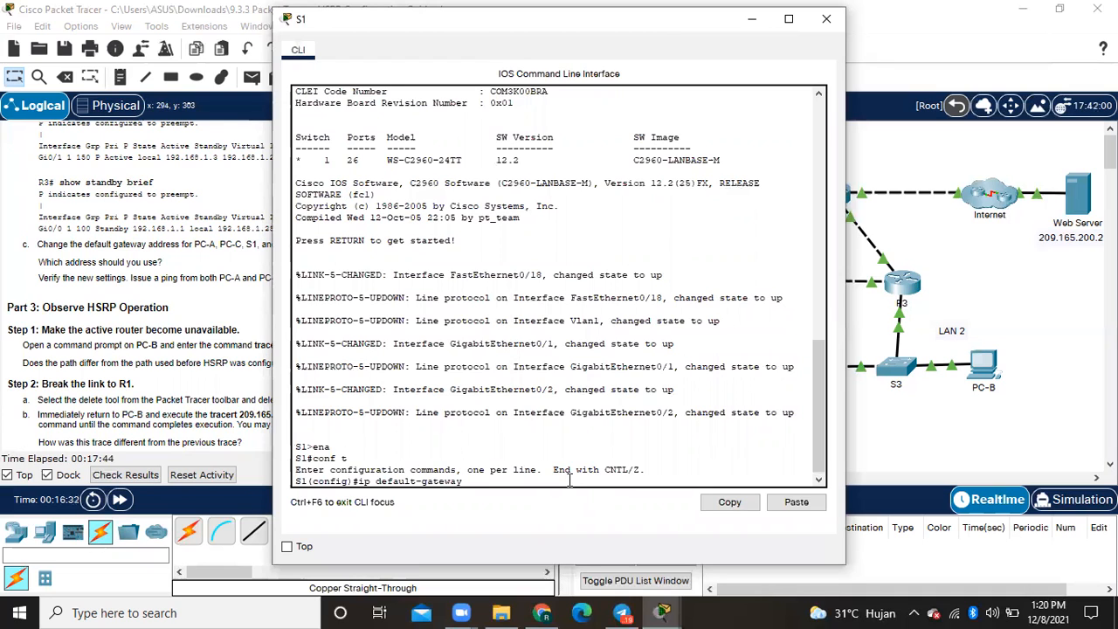
text(192.168.1.254)
key(Return)
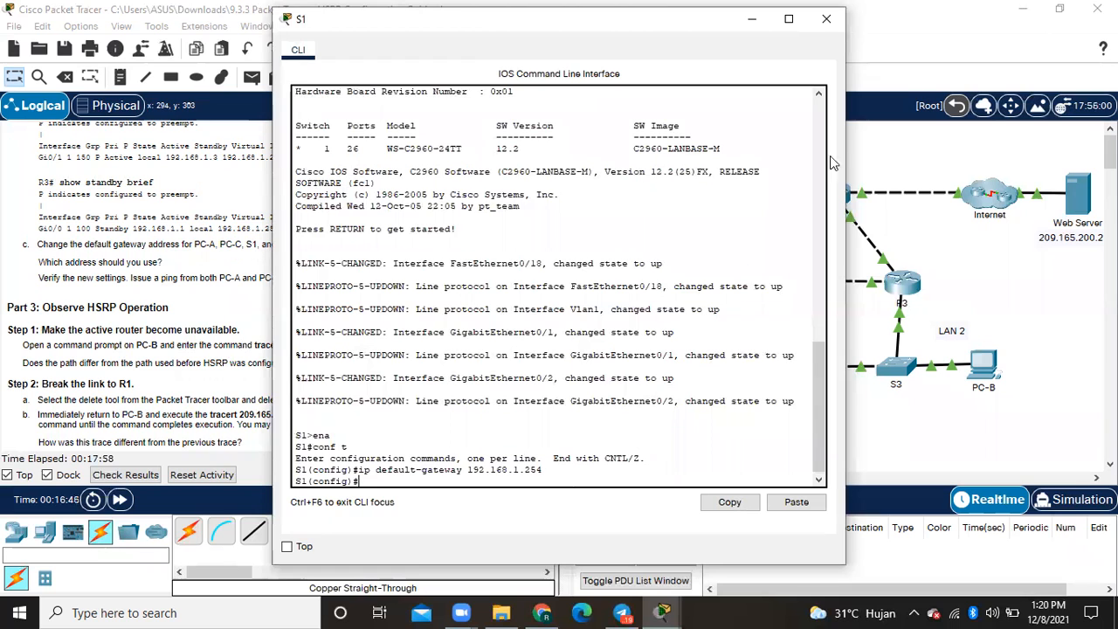
click(826, 20)
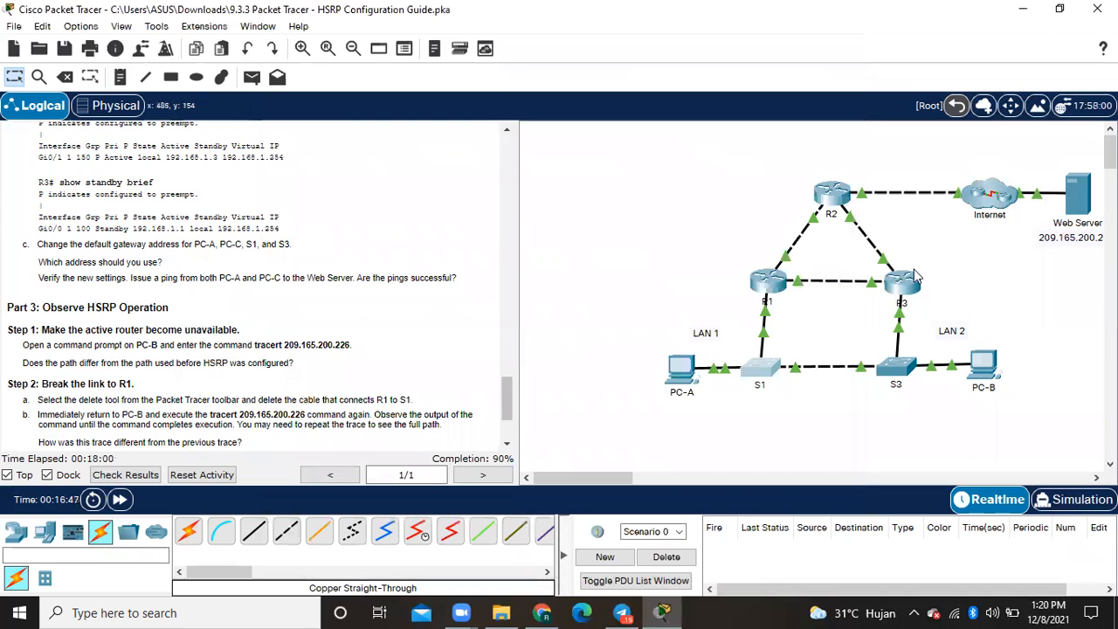
- Open switch S3's command line and enter global configuration mode with ena and conf t
click(899, 371)
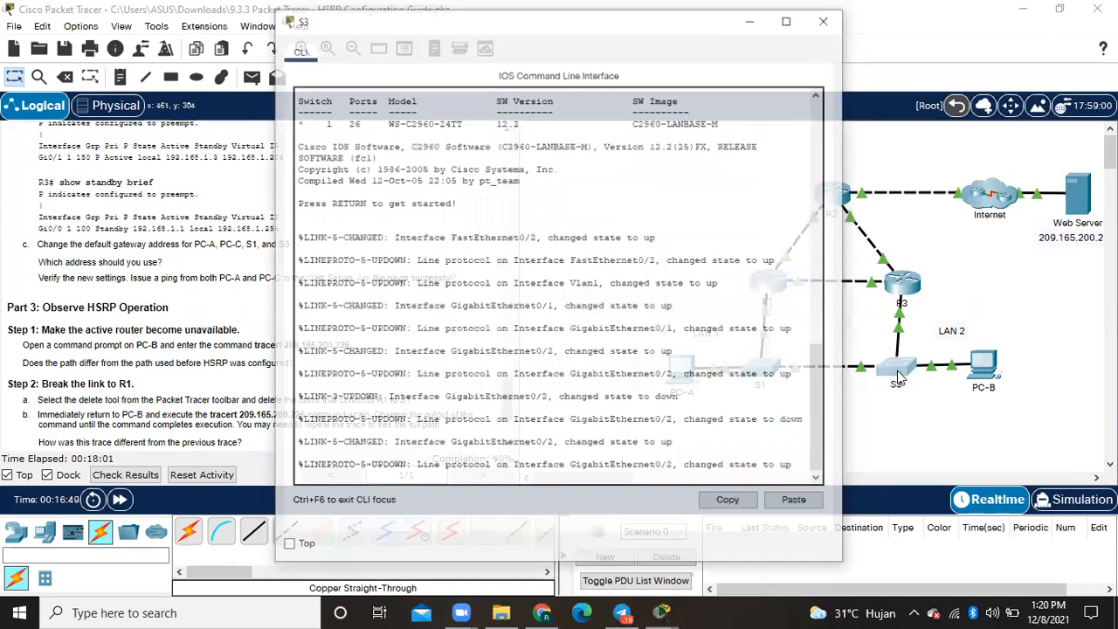
key(Return)
text(ena)
key(Return)
text(conf)
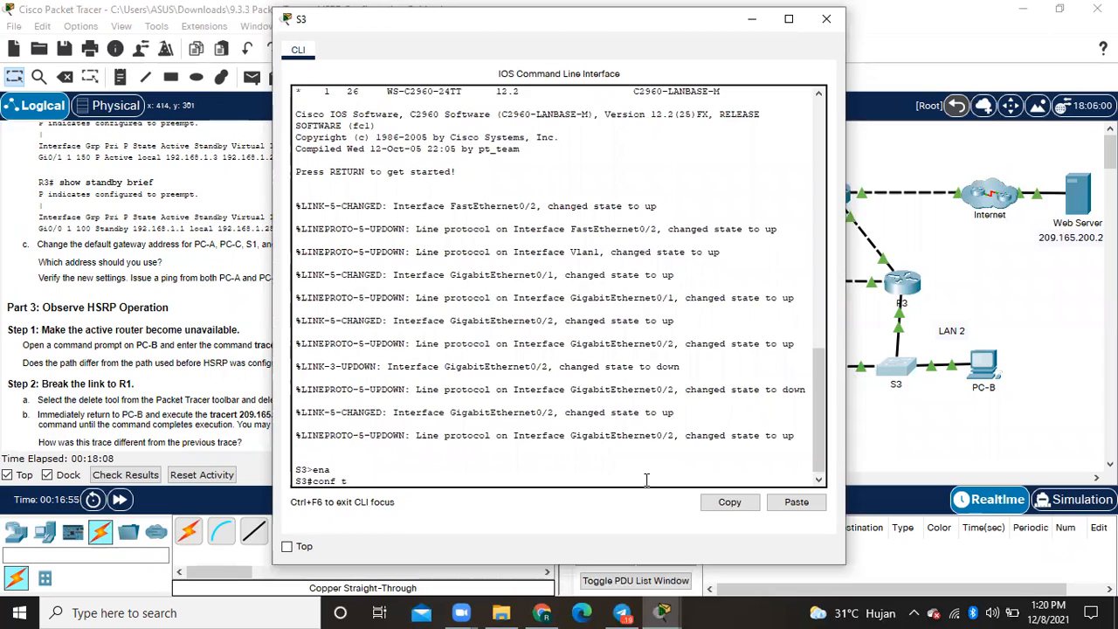
text( t)
key(Return)
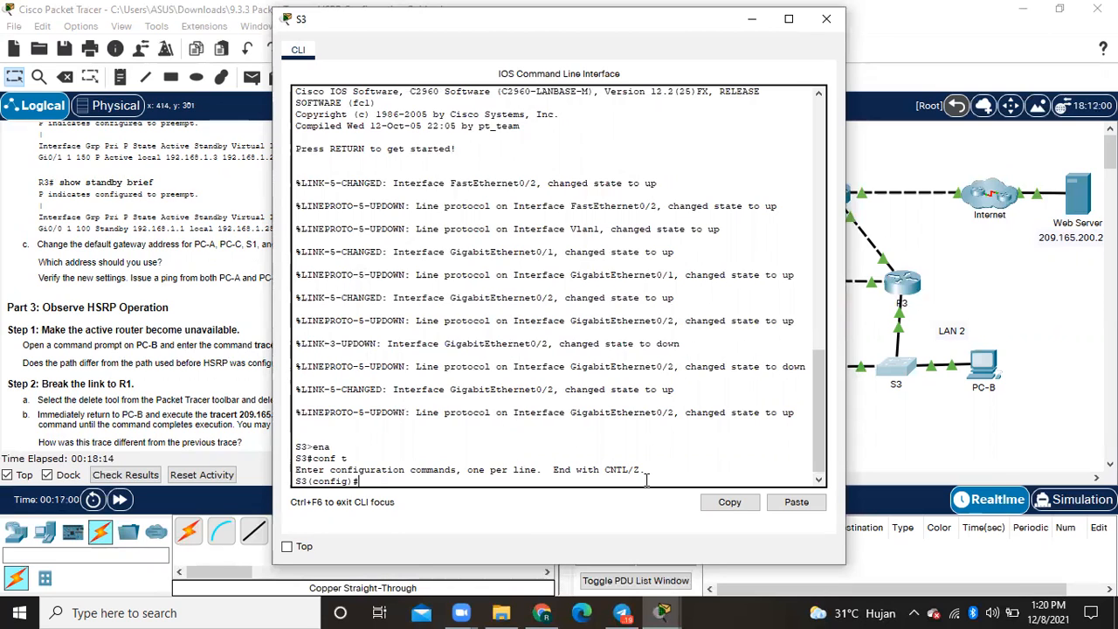
- Set switch S3's default gateway with ip default-gateway 192.168.1.254 and close its window
text(ip default-gateway)
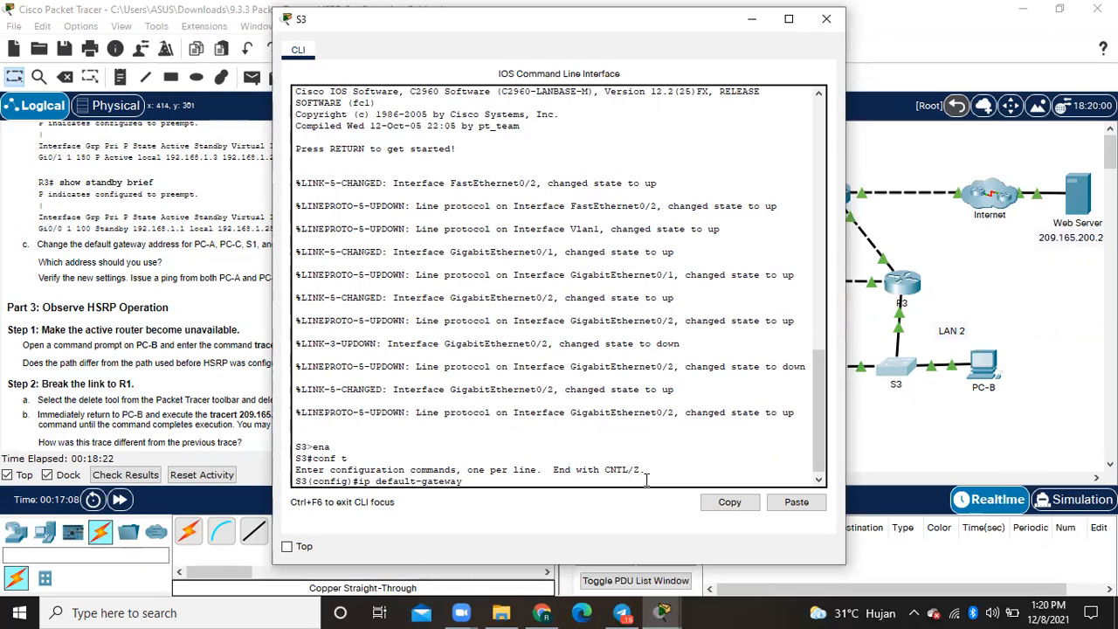
text( 192.168.1.254)
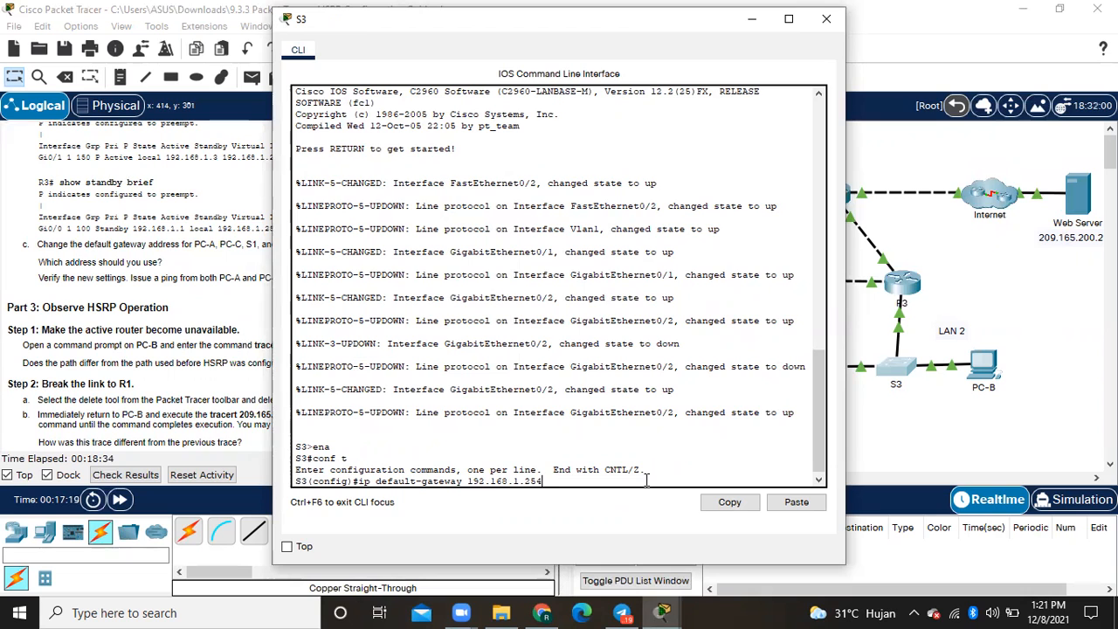
key(Return)
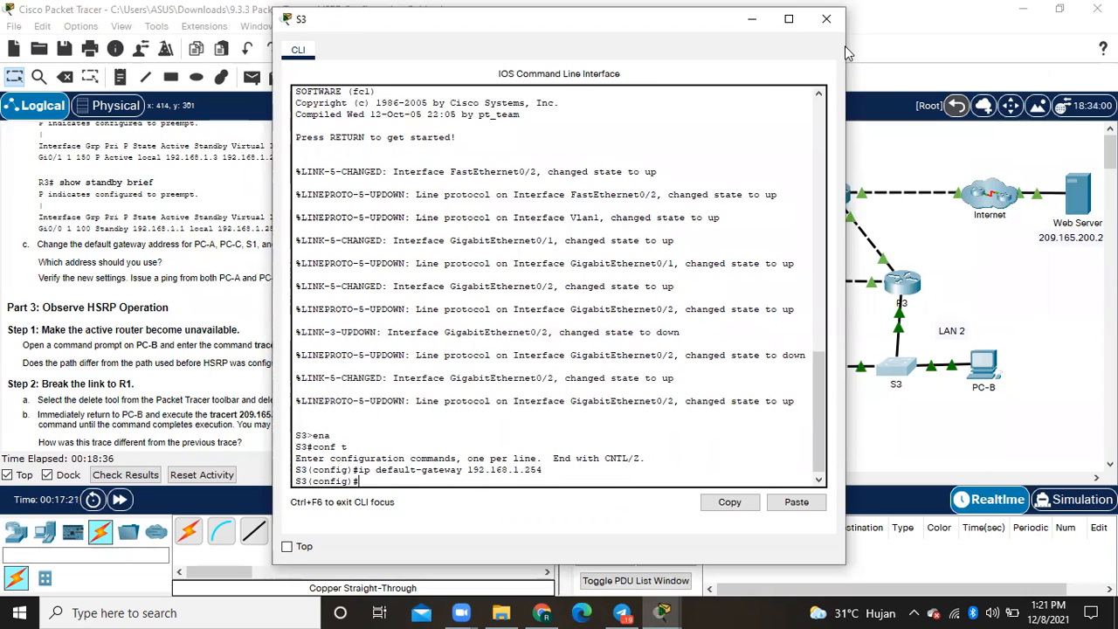
click(826, 19)
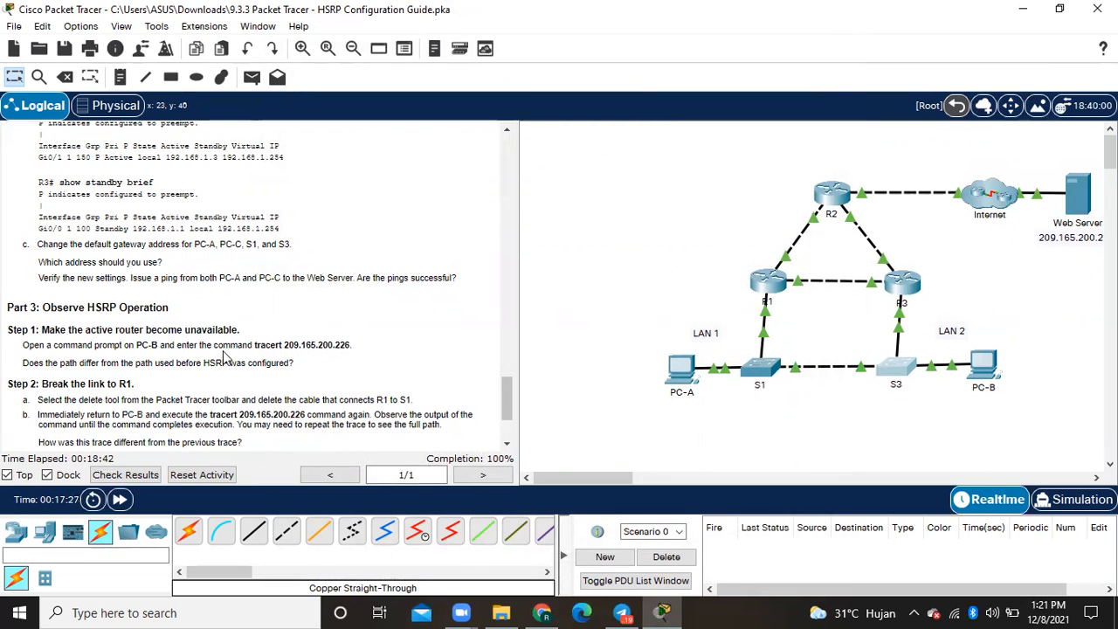
- Following Part 3 Step 1, run tracert 209.165.200.226 in PC-B's command prompt, compare the path with the topology, and close the window
scroll(224, 362, down, 2)
scroll(224, 357, down, 3)
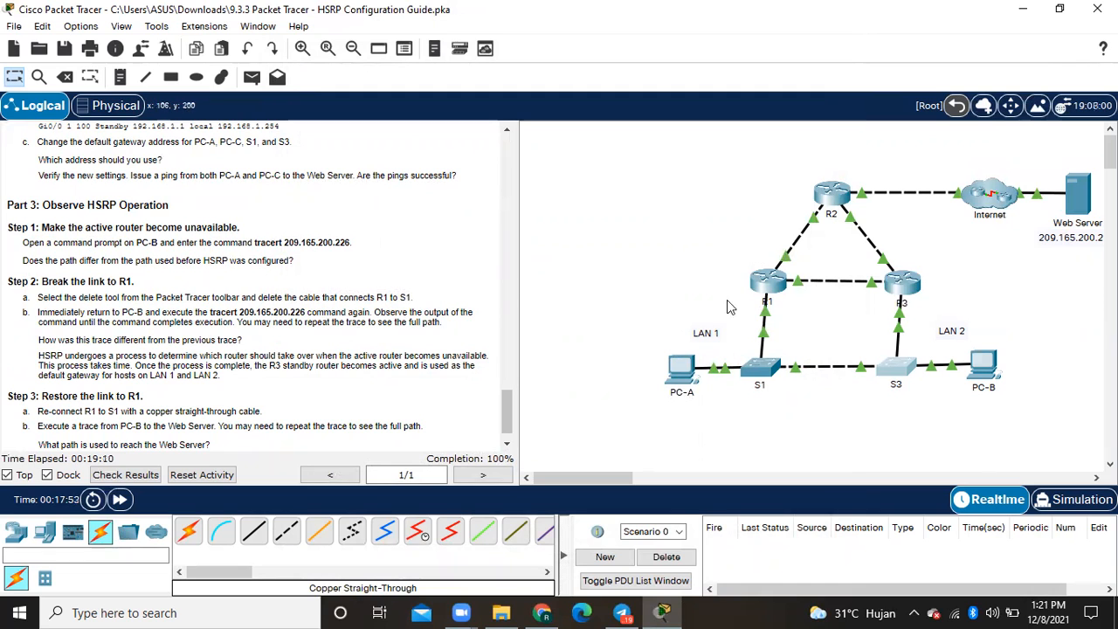
click(978, 361)
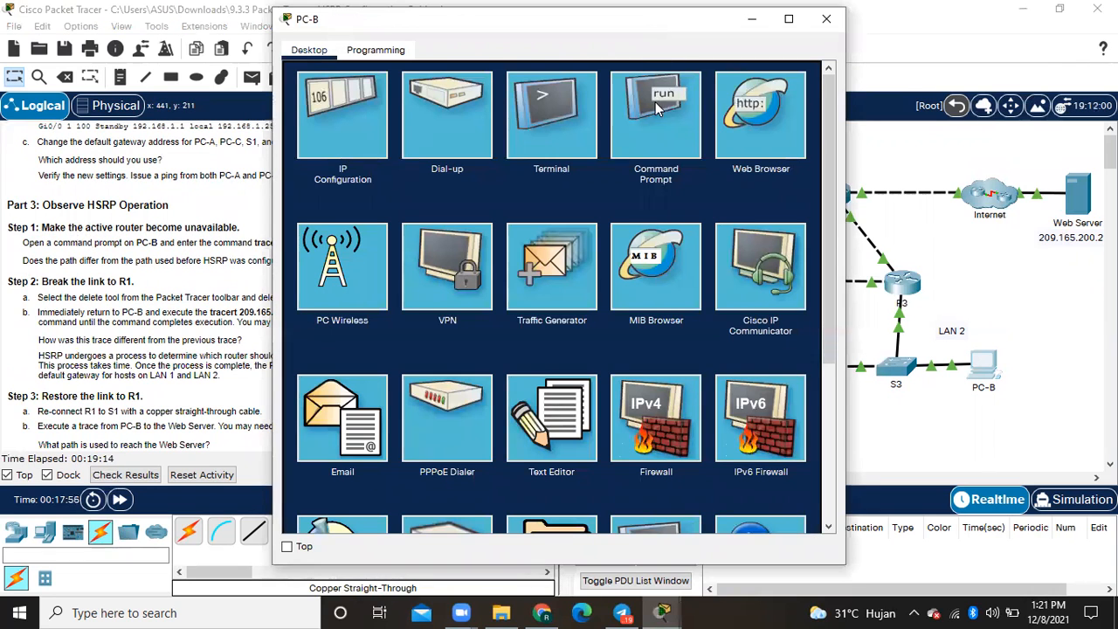
click(655, 101)
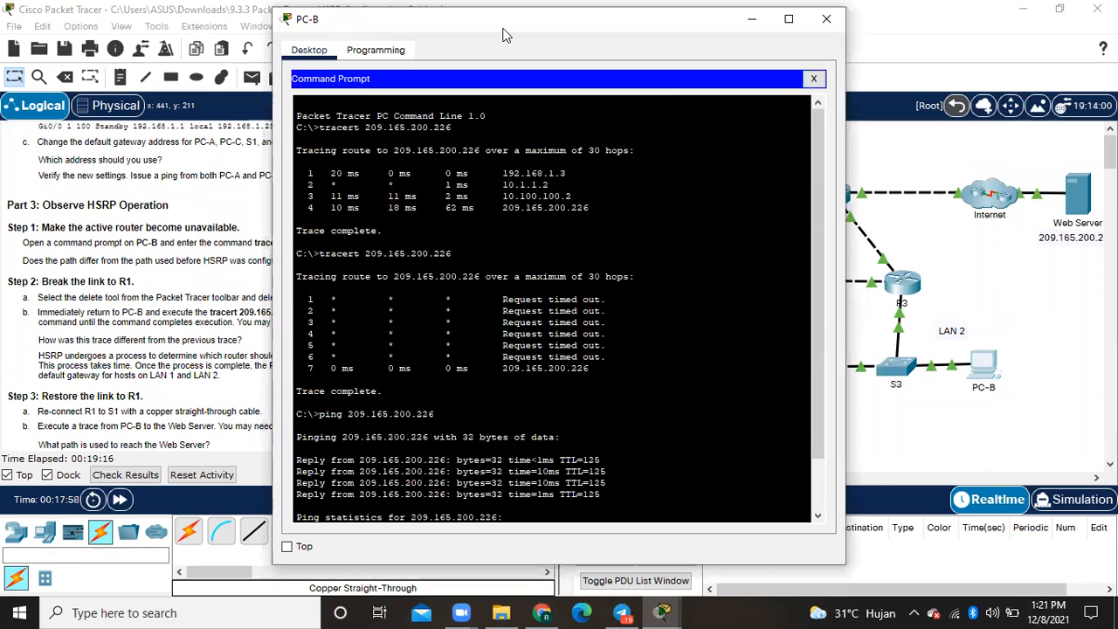
drag(502, 35, 675, 70)
scroll(760, 314, down, 2)
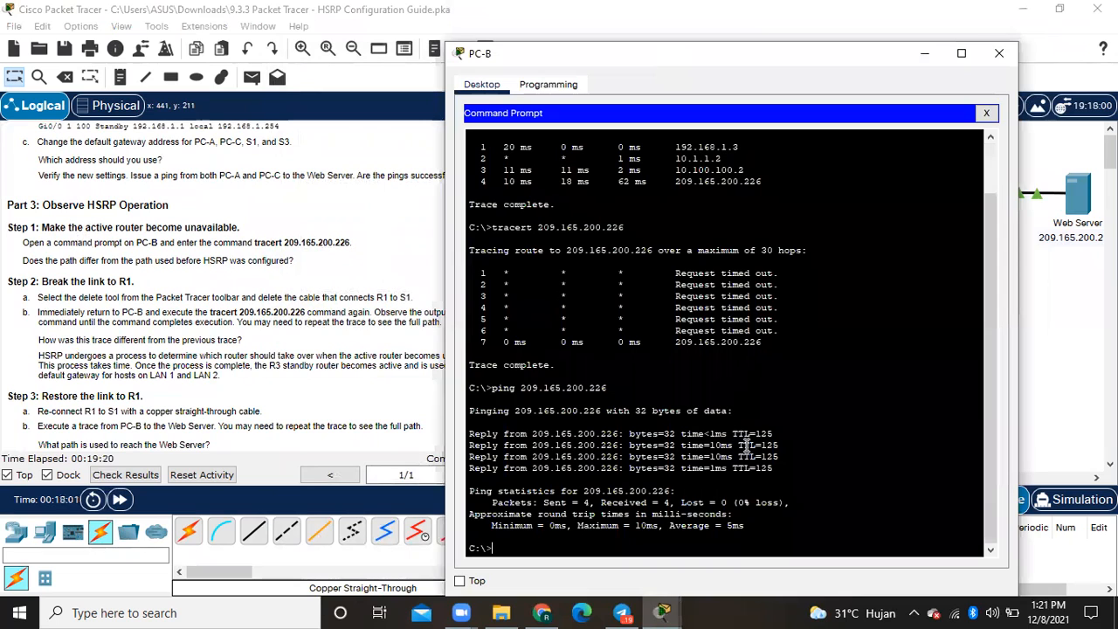
key(Up)
key(Up)
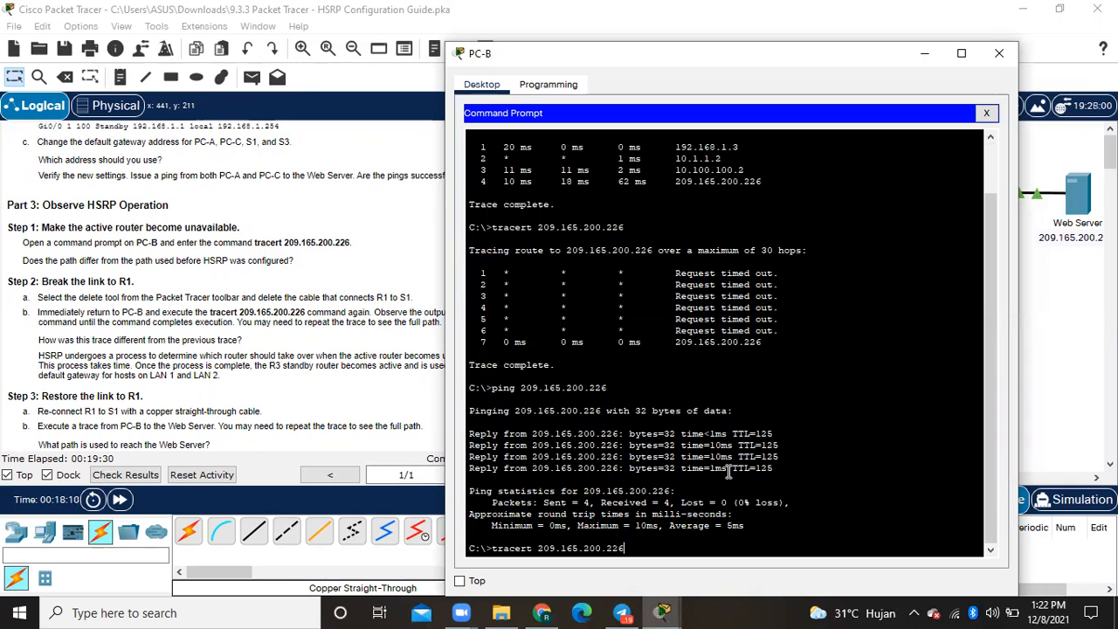
key(Return)
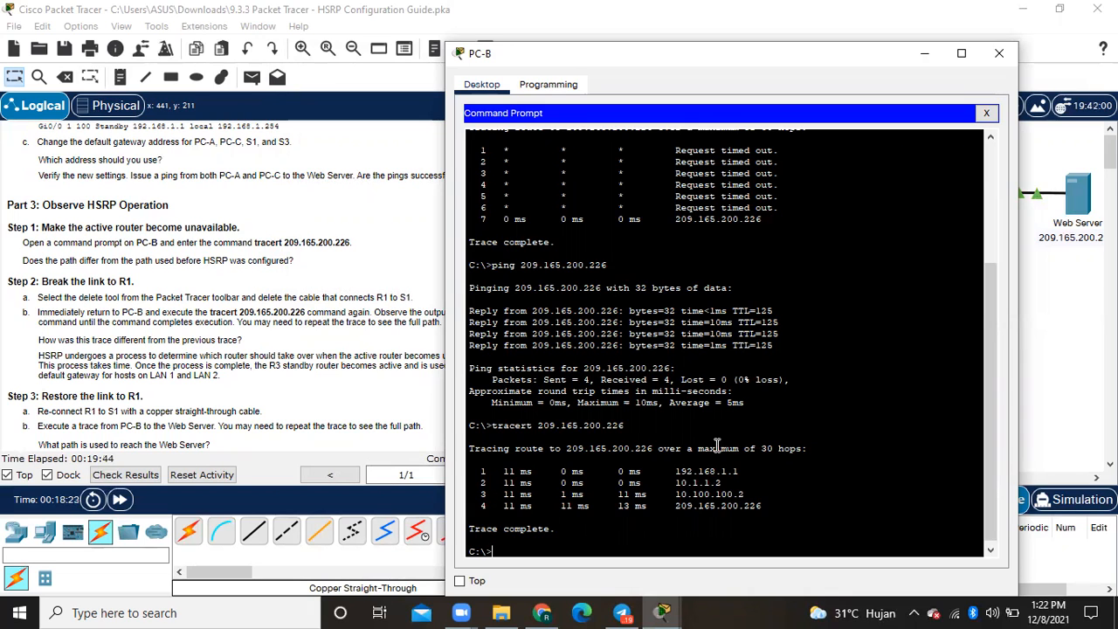
drag(637, 56, 332, 48)
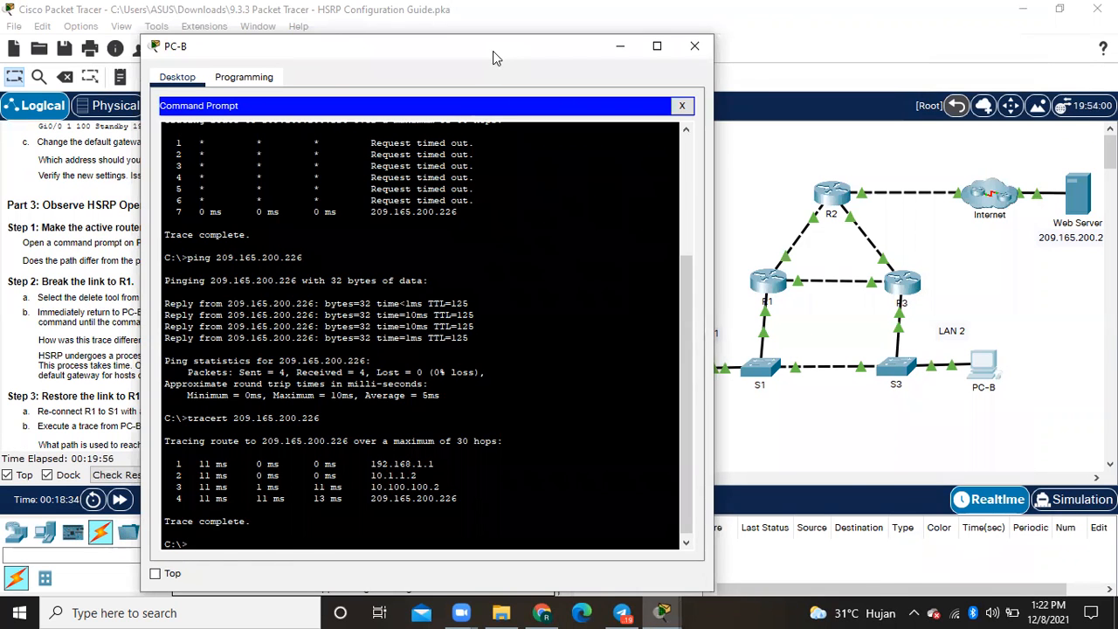
drag(492, 50, 666, 70)
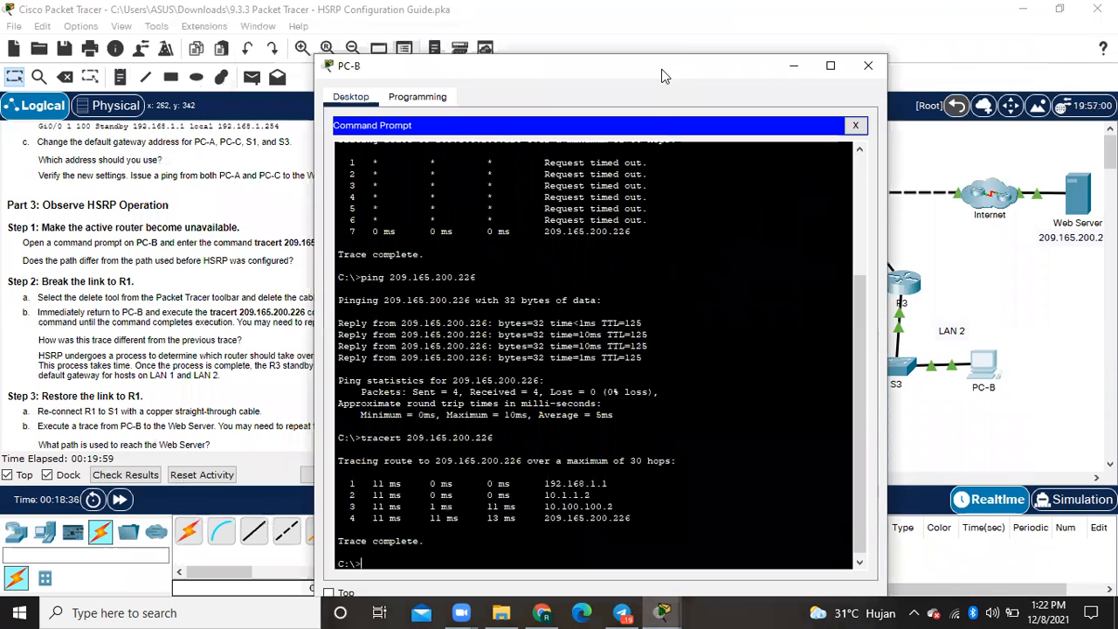
click(885, 67)
- Delete the cable that connects R1 to S1 and leave the delete tool
scroll(163, 288, down, 1)
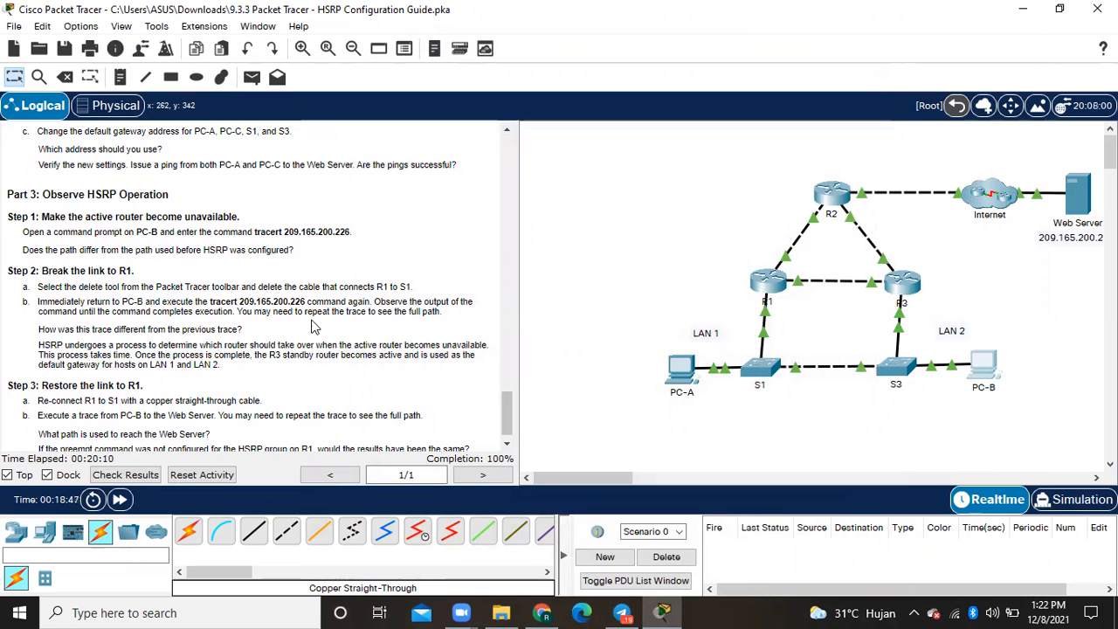
click(66, 78)
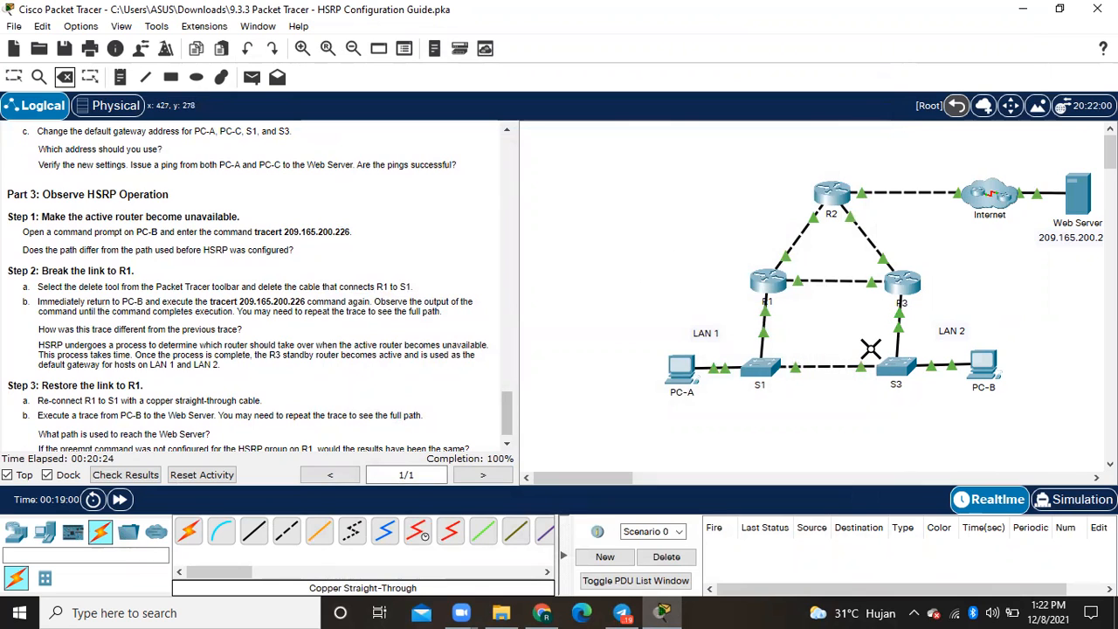
click(762, 325)
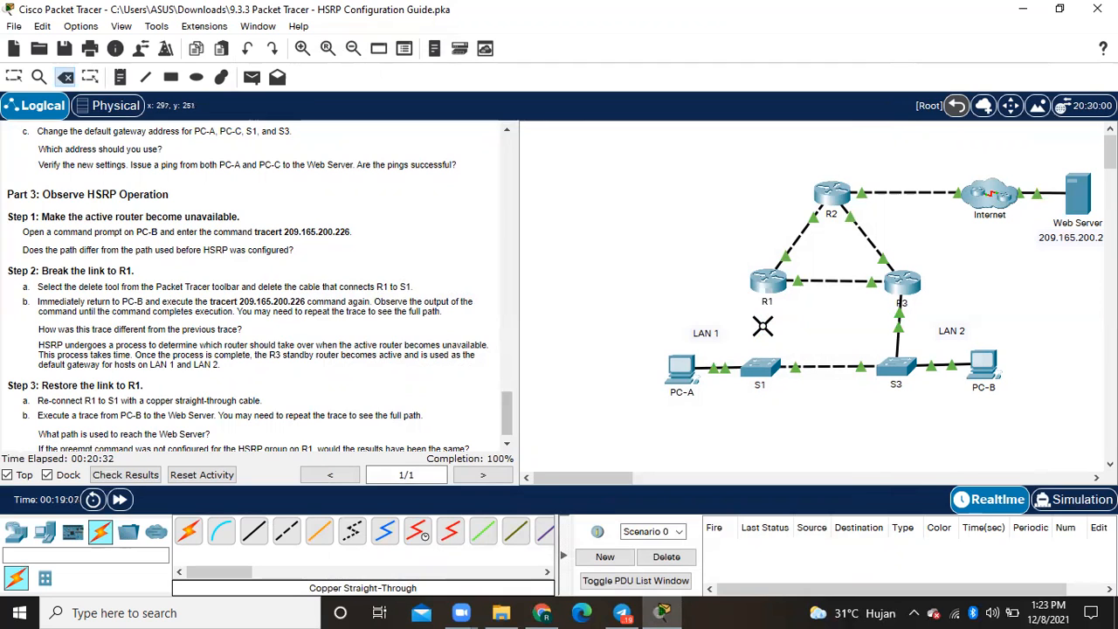
click(39, 77)
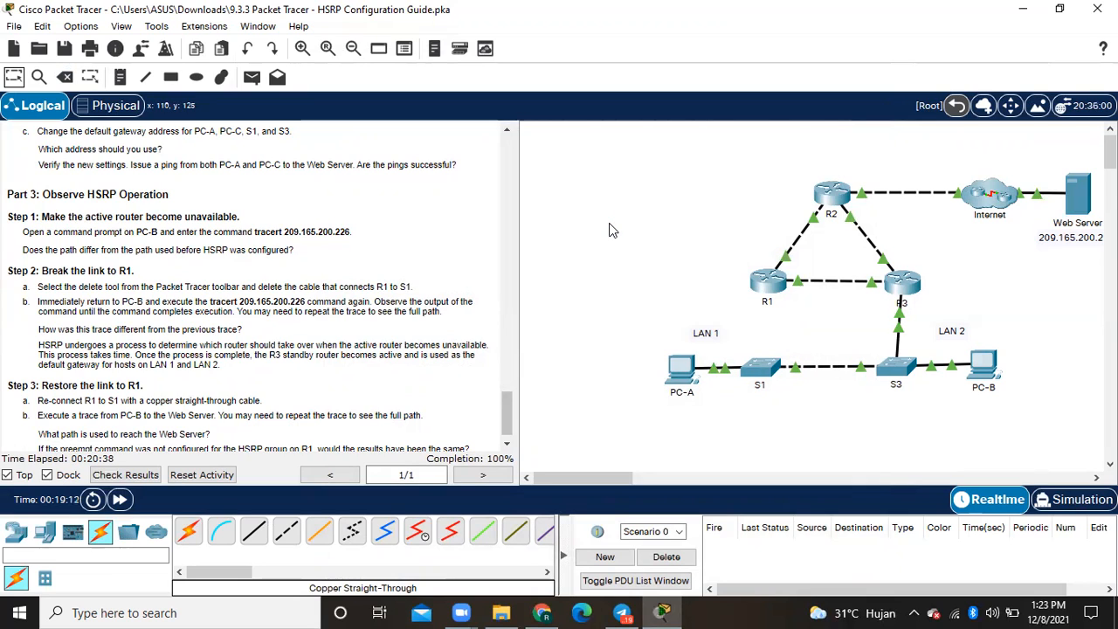
- Repeat tracert 209.165.200.226 in PC-B's command prompt with the R1 link broken, compare the path with the topology, and close the window
click(993, 369)
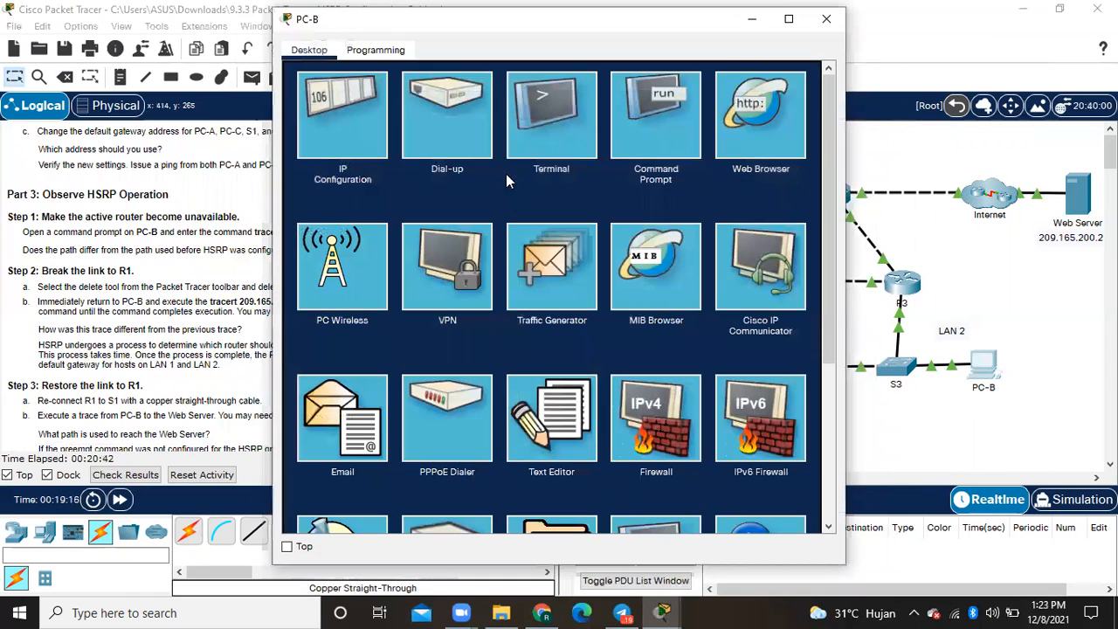
click(639, 125)
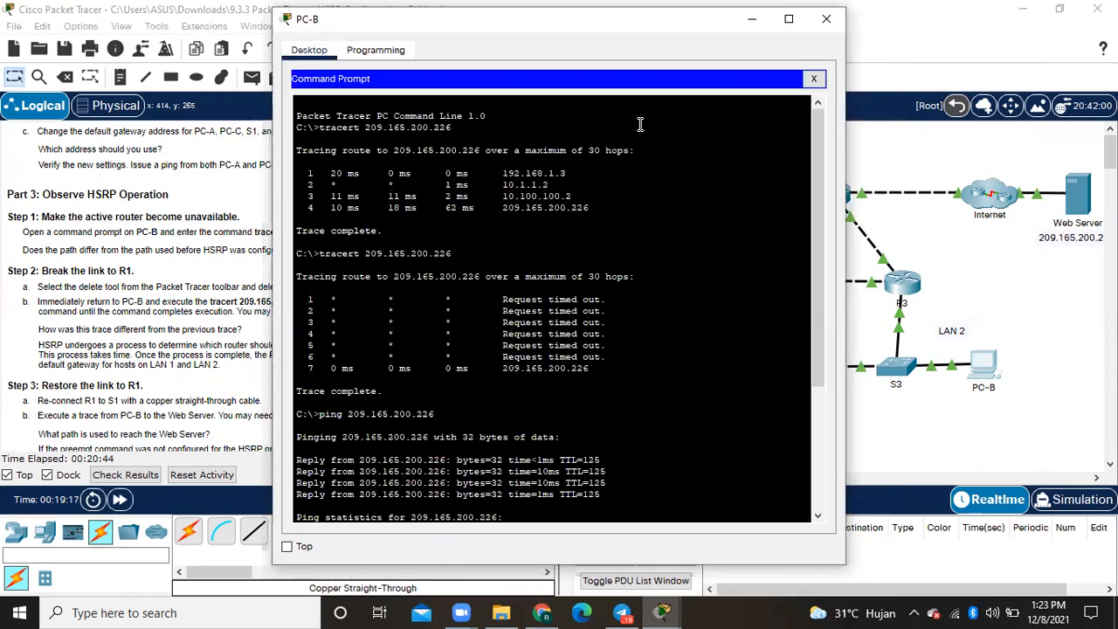
key(Up)
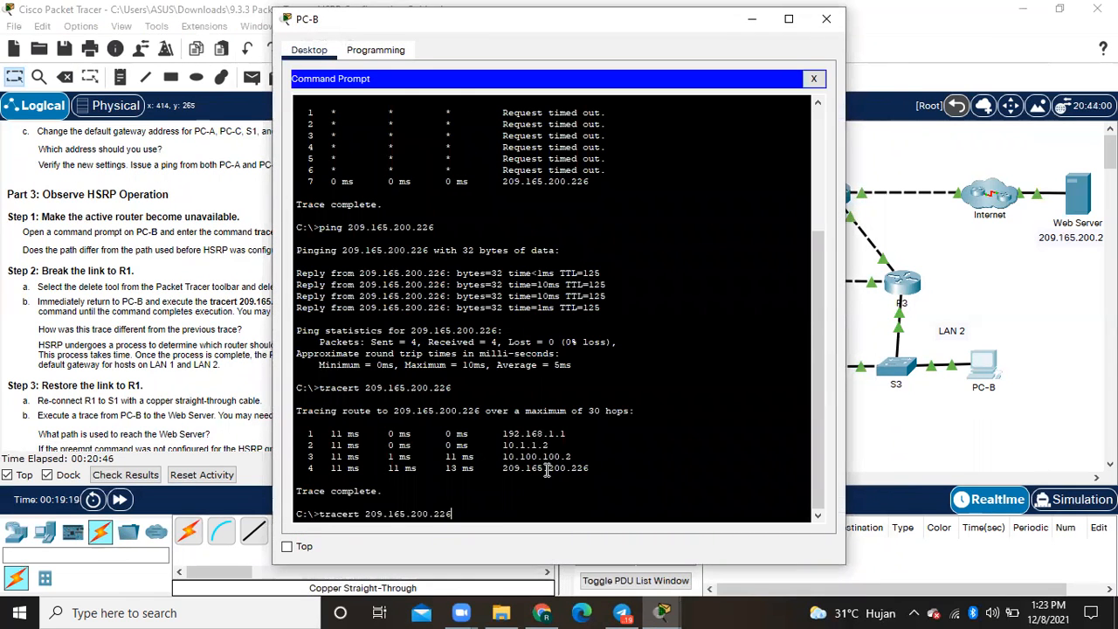
key(Return)
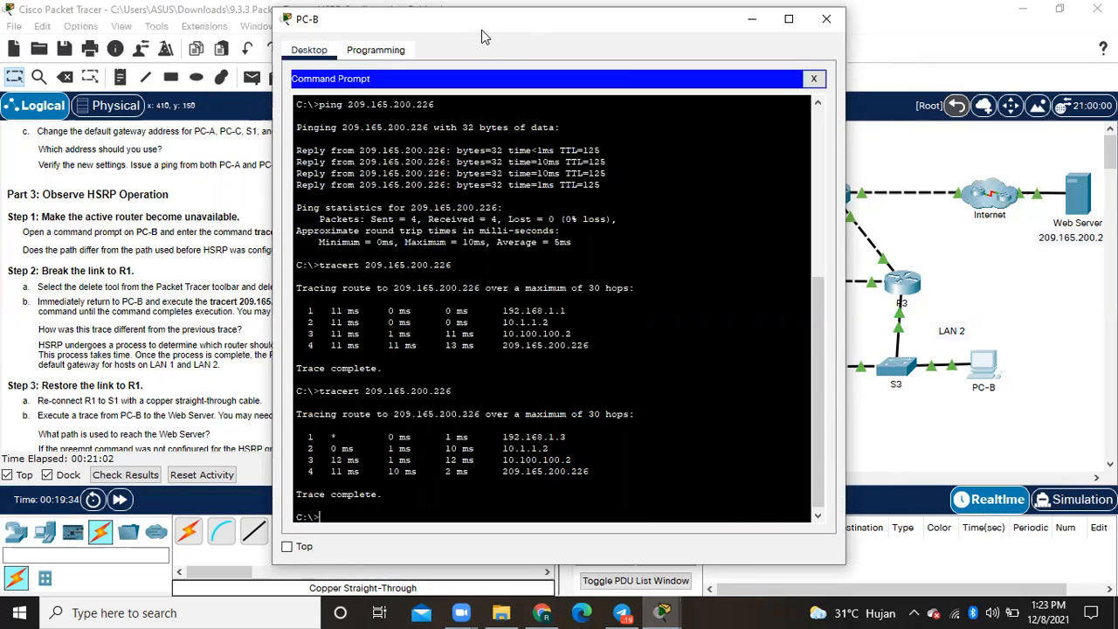
drag(481, 30, 378, 22)
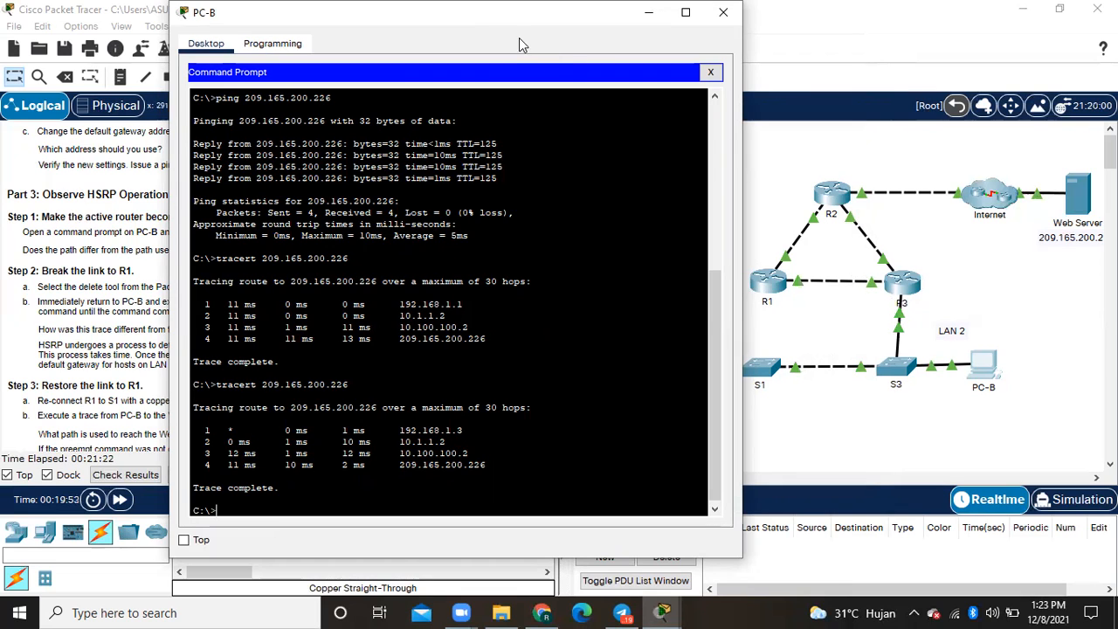
drag(503, 10, 519, 38)
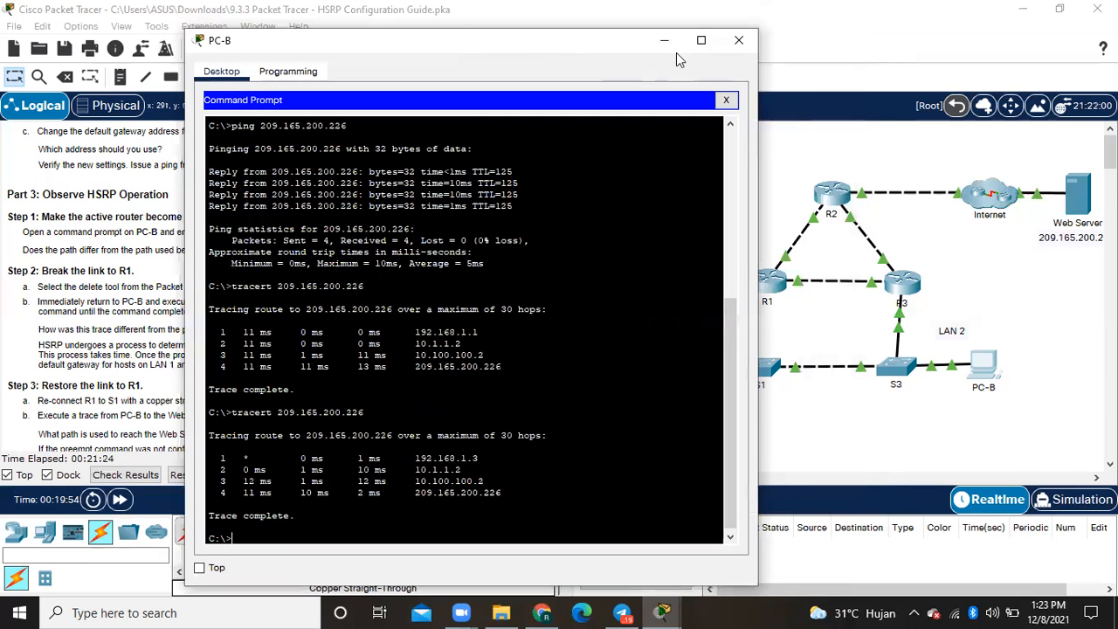
click(739, 41)
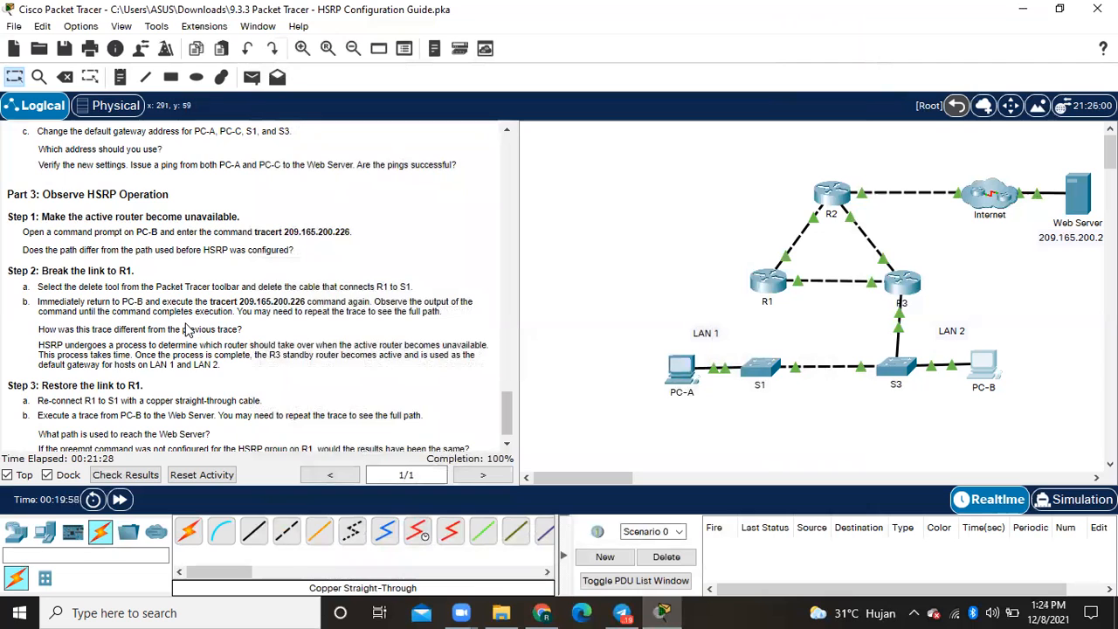
click(986, 365)
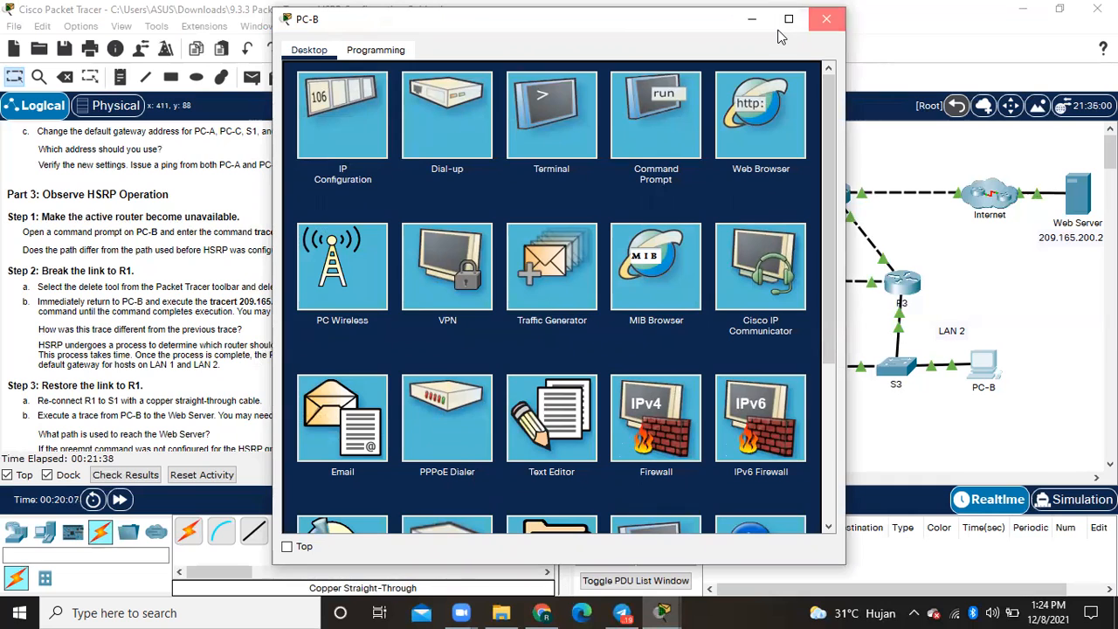
click(827, 18)
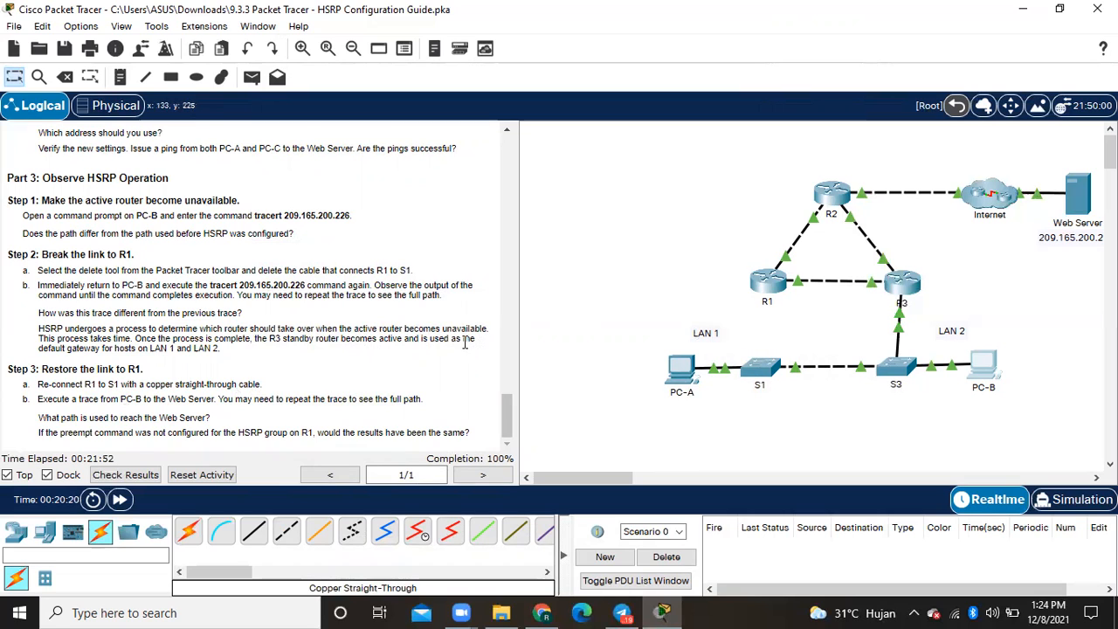
- Reconnect S1 to R1 with a copper straight-through cable from S1's GigabitEthernet0/2 to R1's GigabitEthernet0/1
click(253, 535)
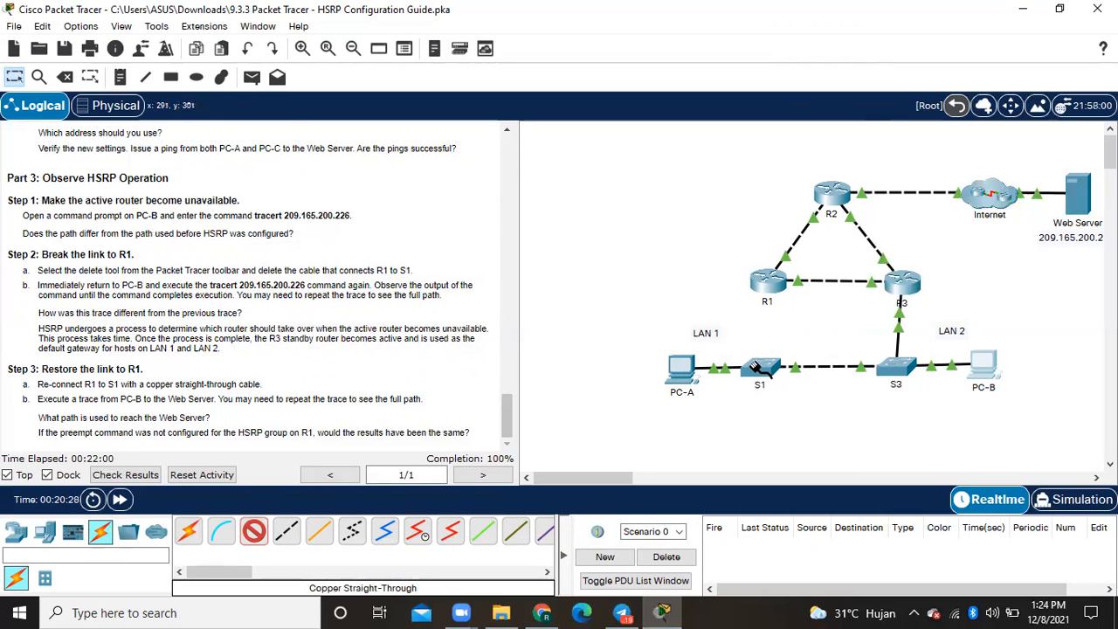
click(753, 366)
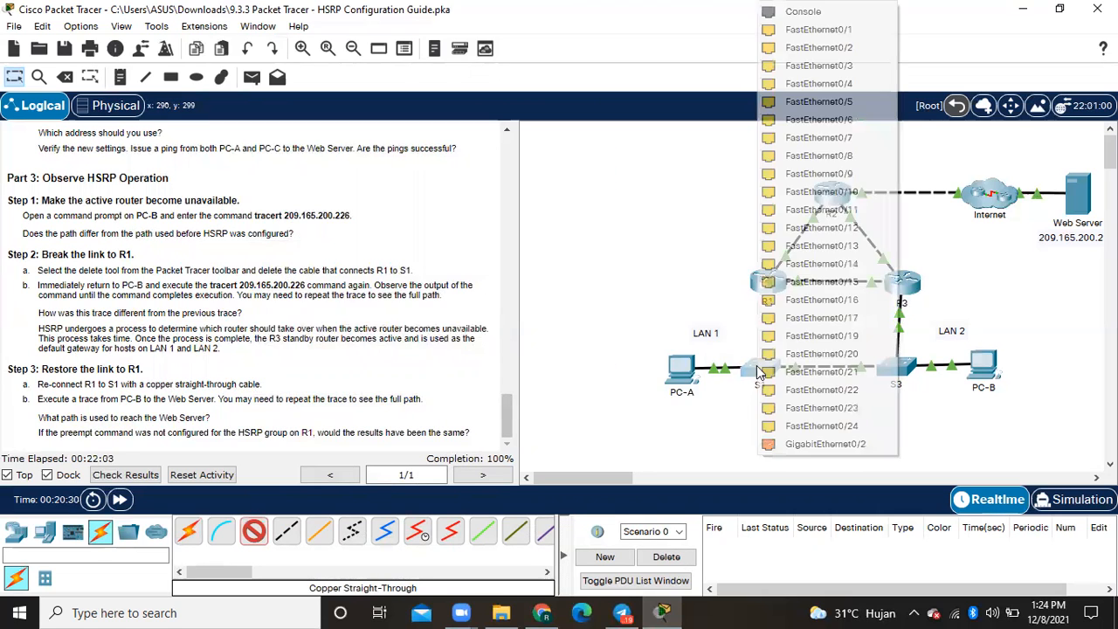
click(802, 446)
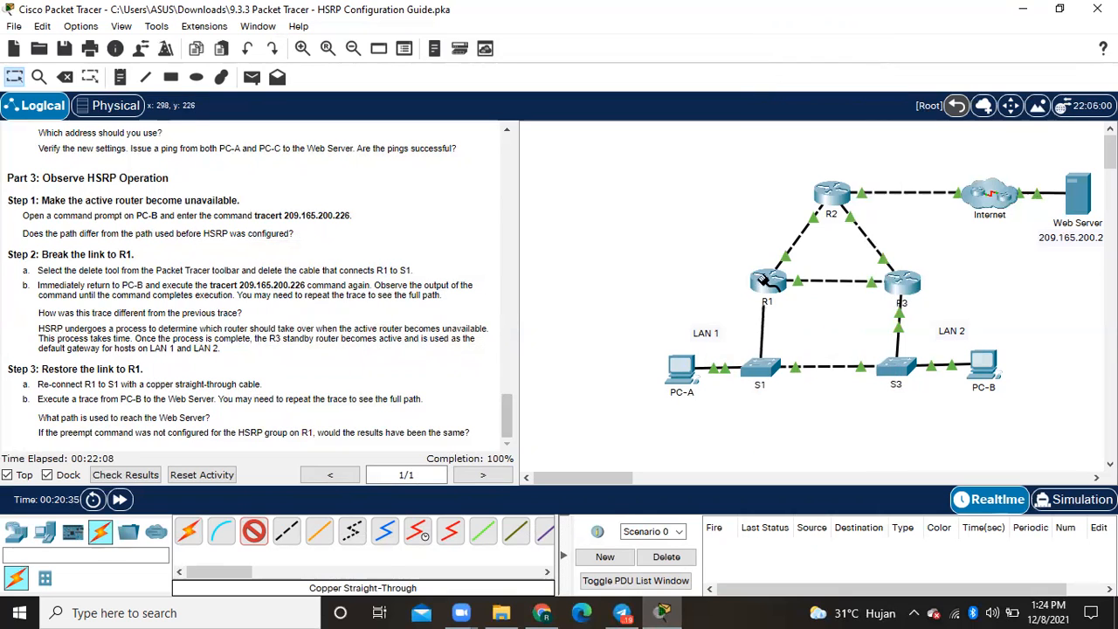
click(768, 281)
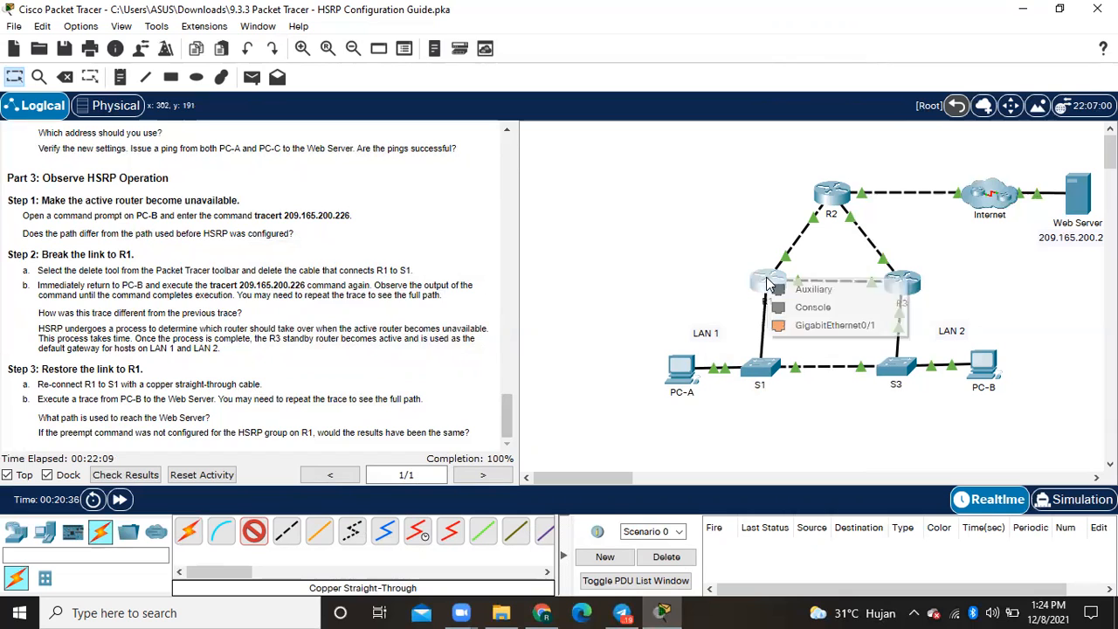
click(799, 328)
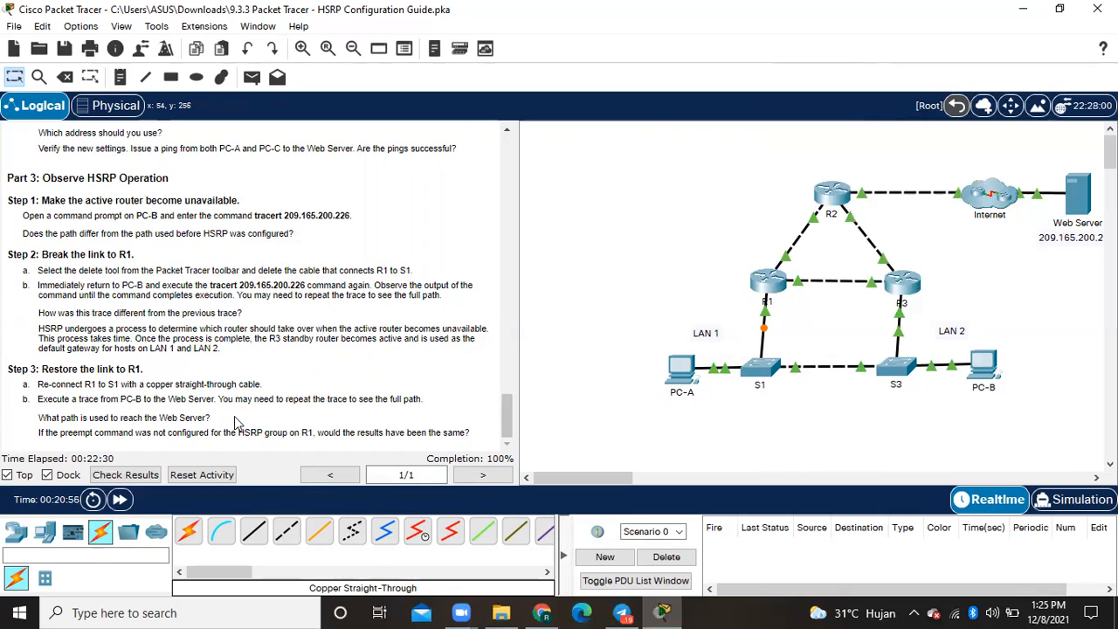
- Run tracert 209.165.200.226 in PC-B's command prompt with the R1 link reconnected, check the path, and close the window
click(985, 362)
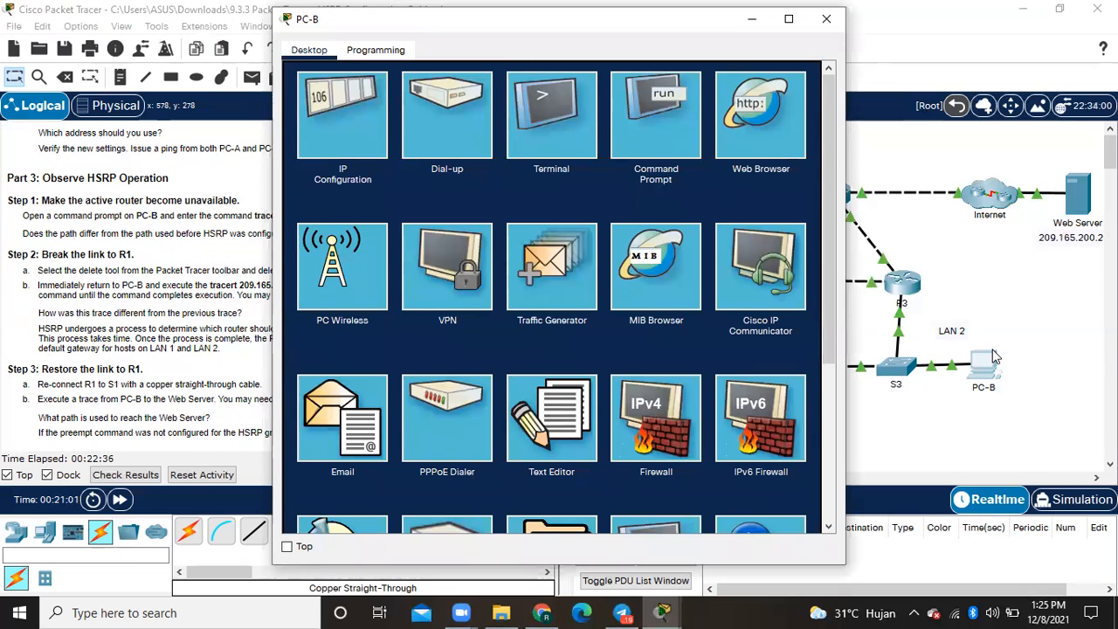
click(672, 129)
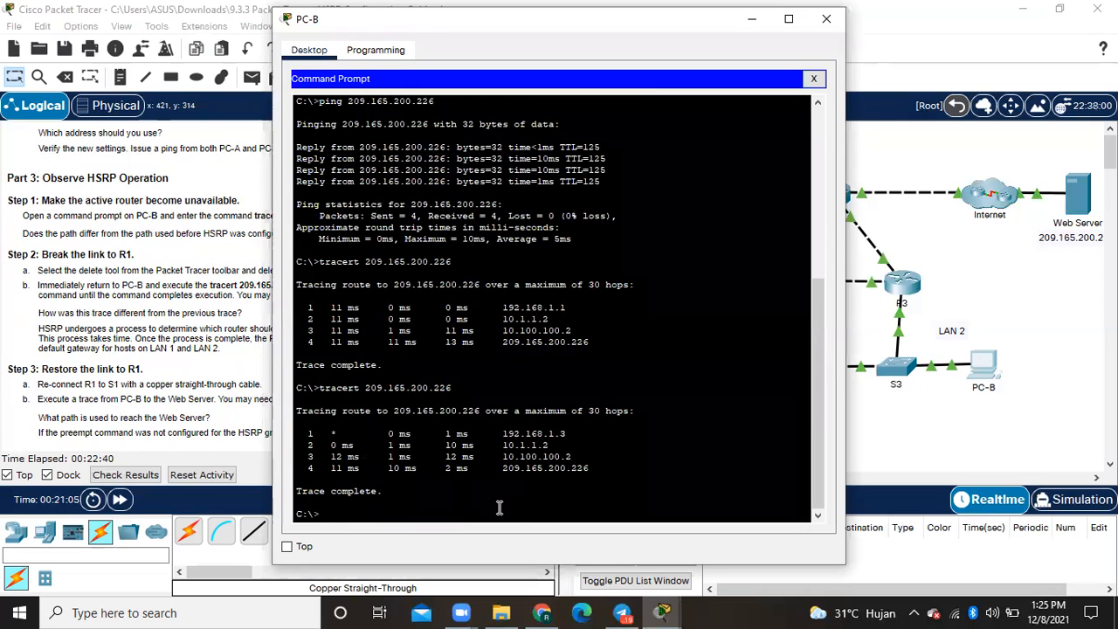
key(Up)
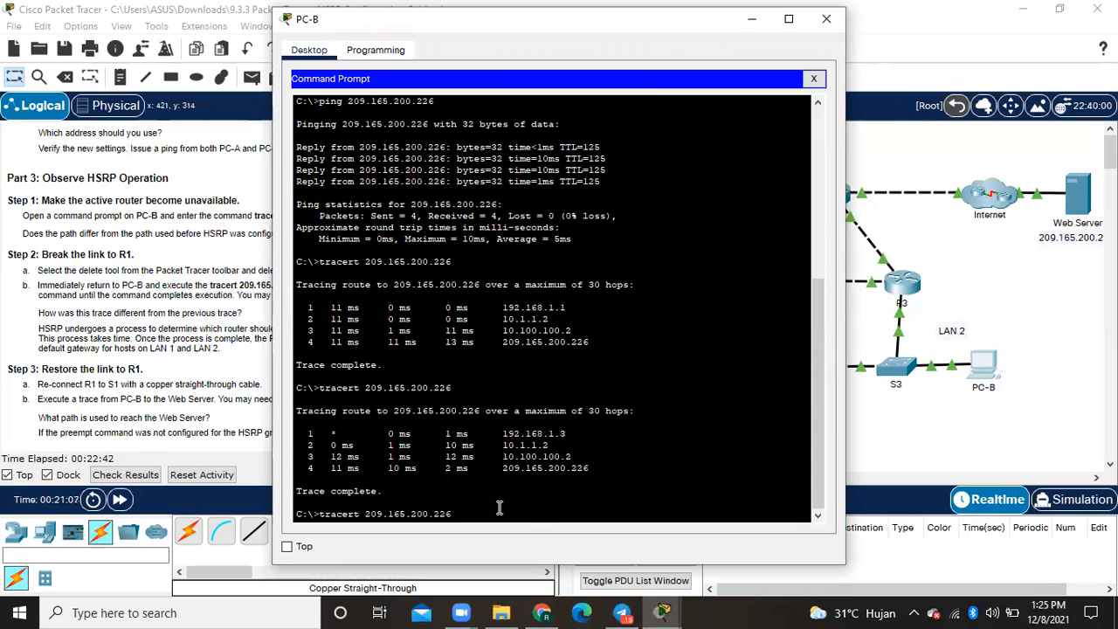
key(Return)
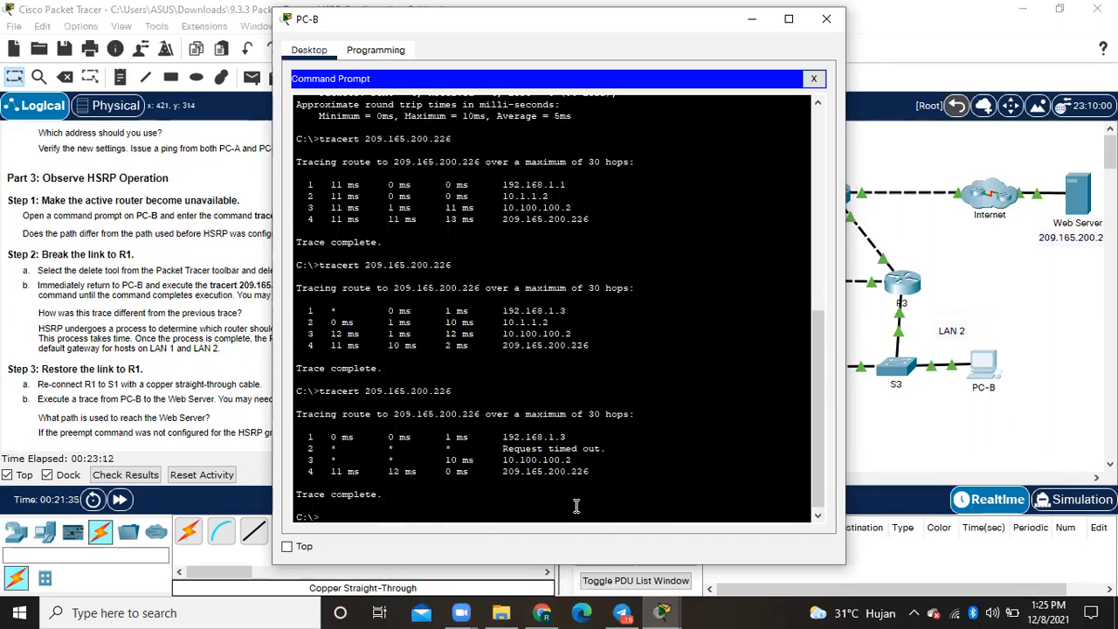
key(Up)
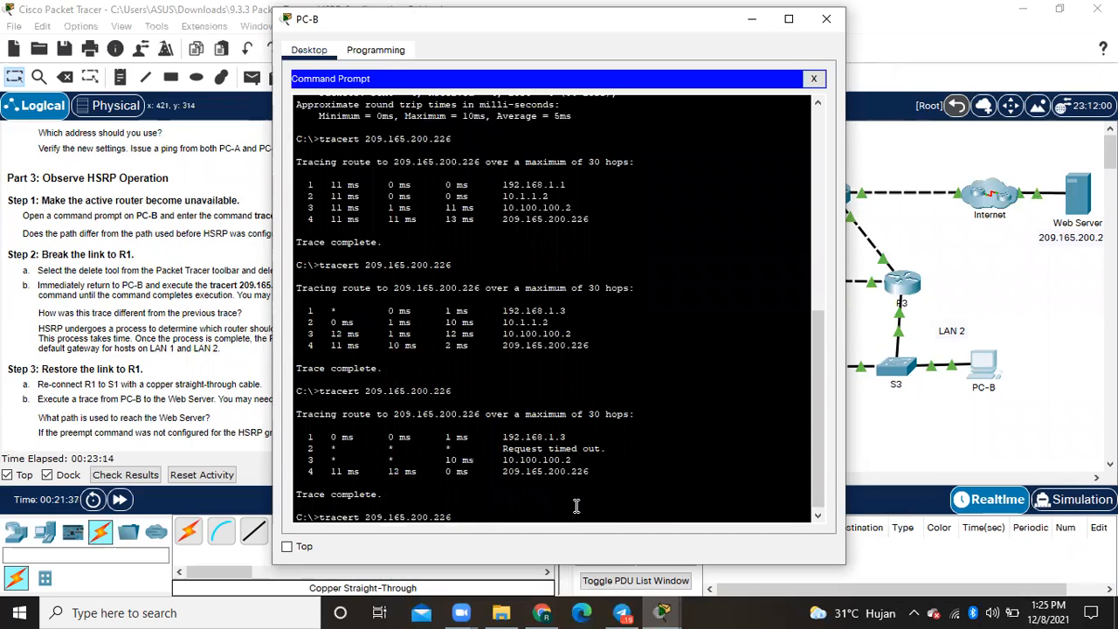
click(826, 18)
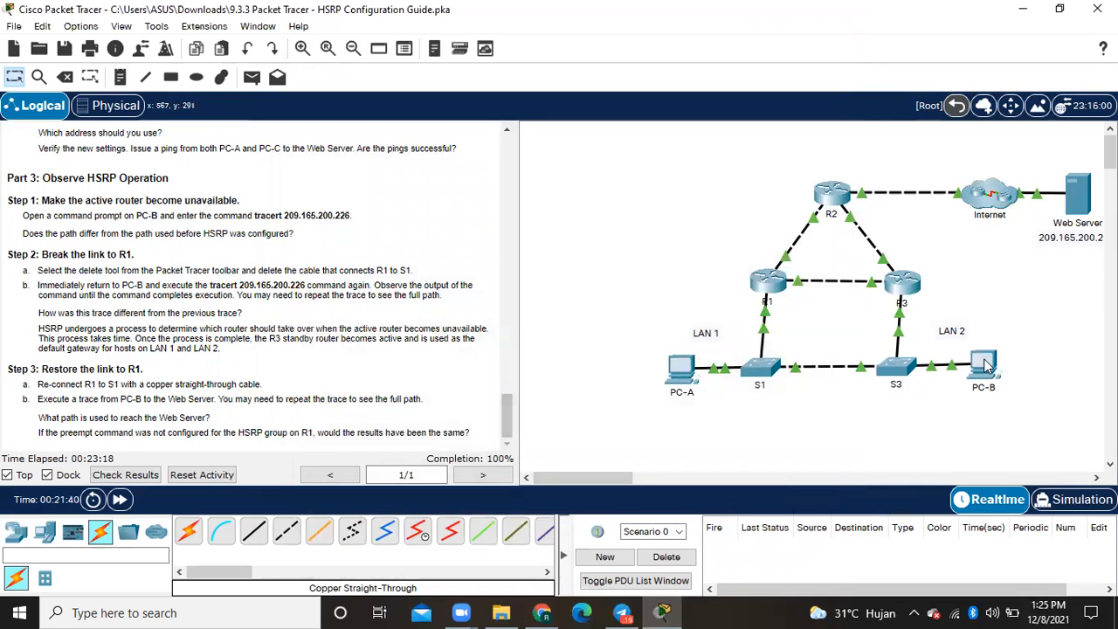
- Repeat tracert 209.165.200.226 from PC-B once the R1–S1 link is fully up, compare the path with the topology, and close the window
click(984, 365)
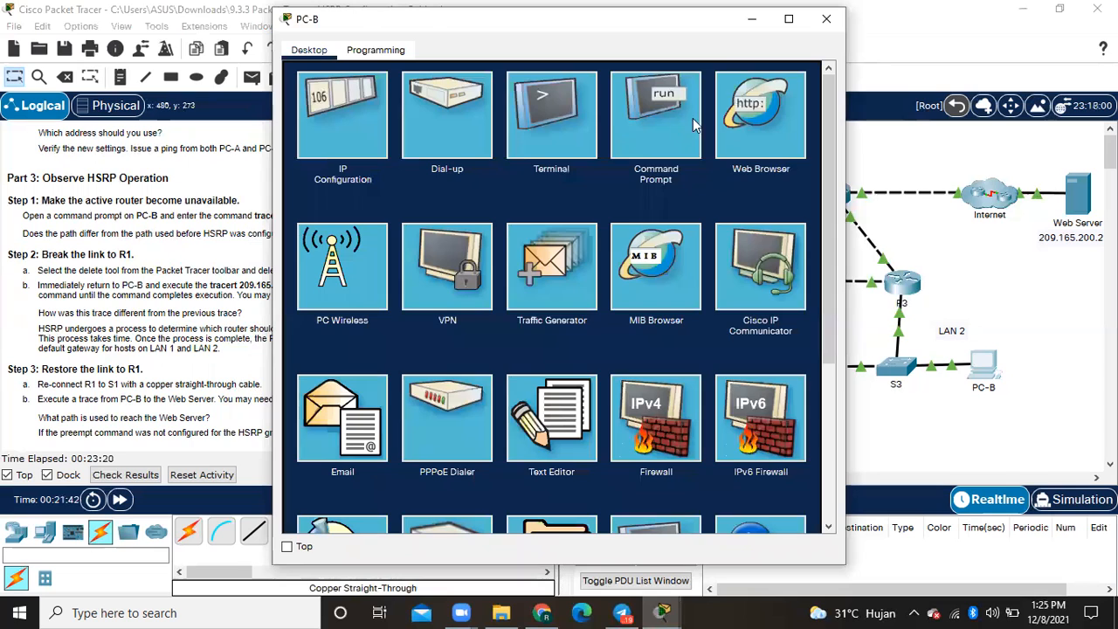
click(671, 122)
key(Up)
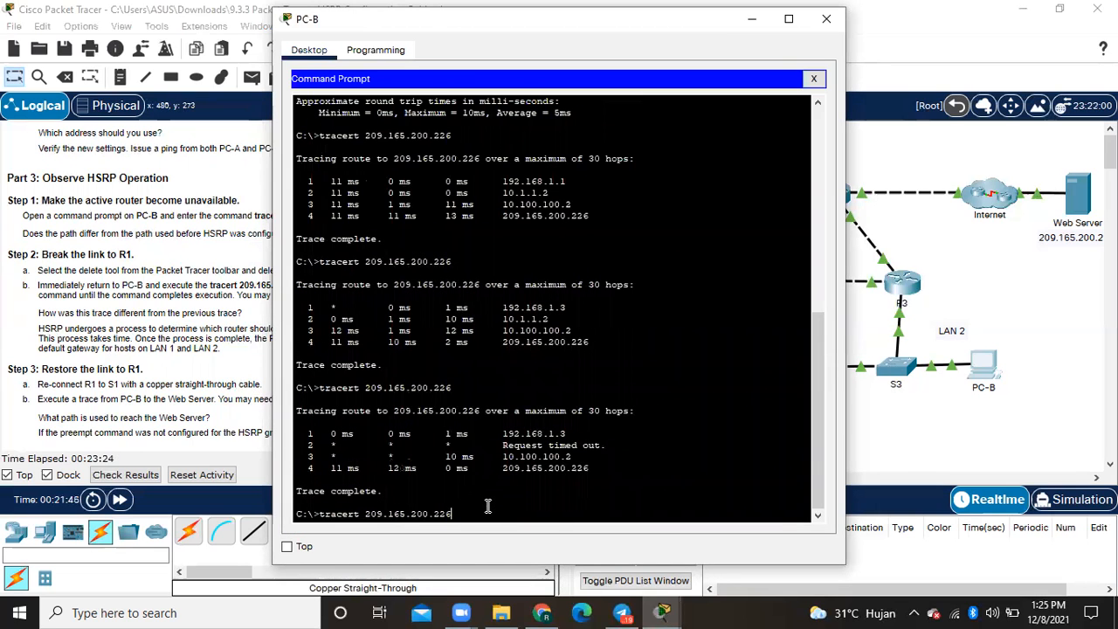
key(Up)
key(Down)
key(Return)
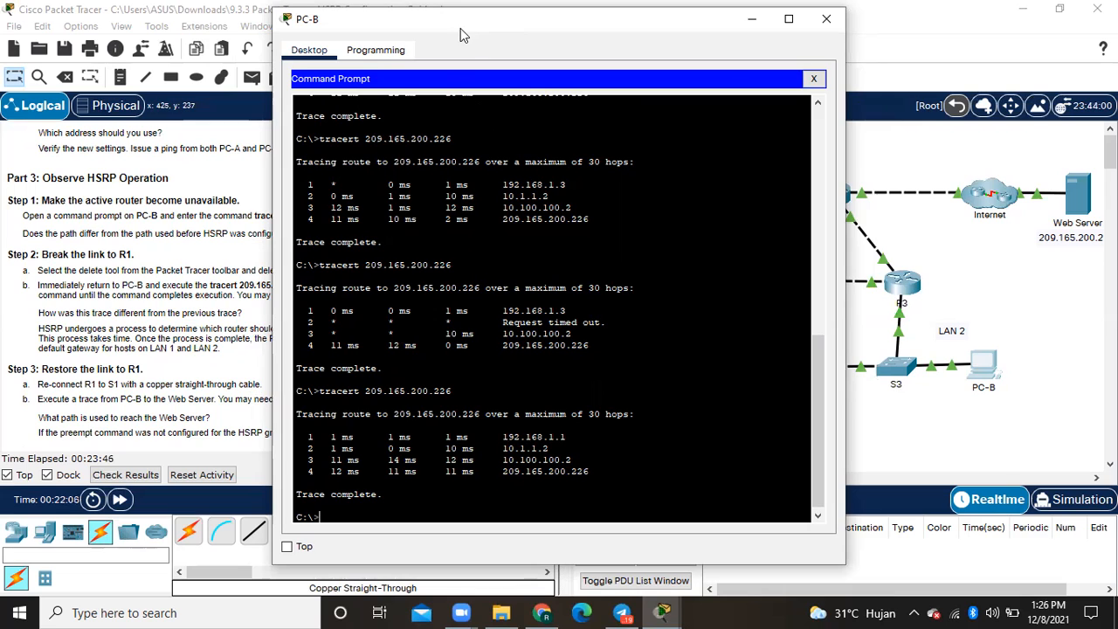
drag(461, 28, 281, 37)
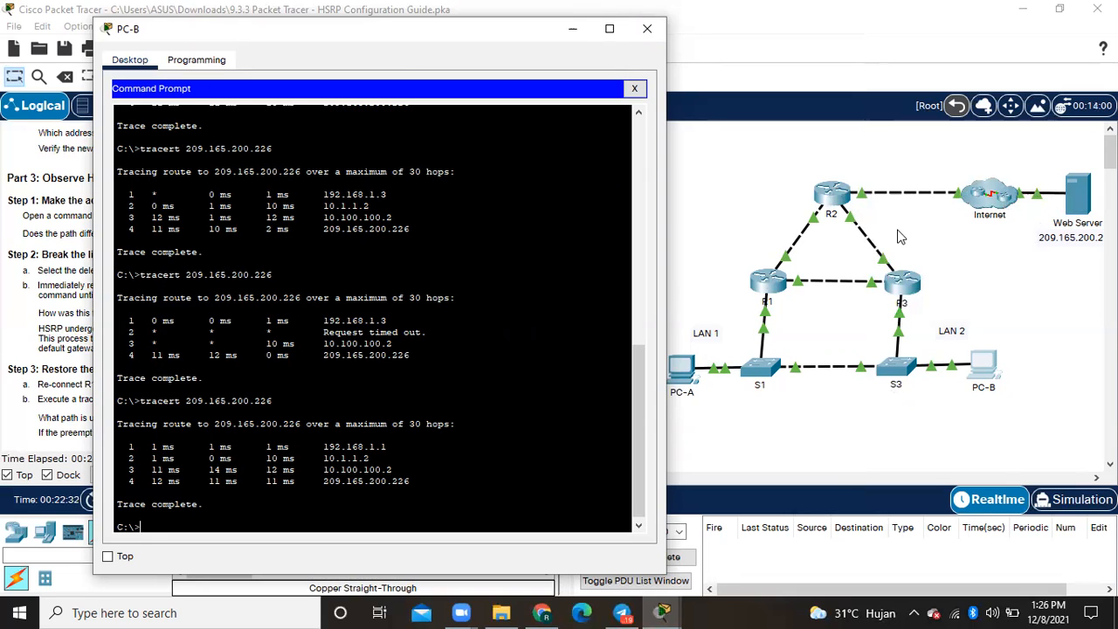
click(647, 30)
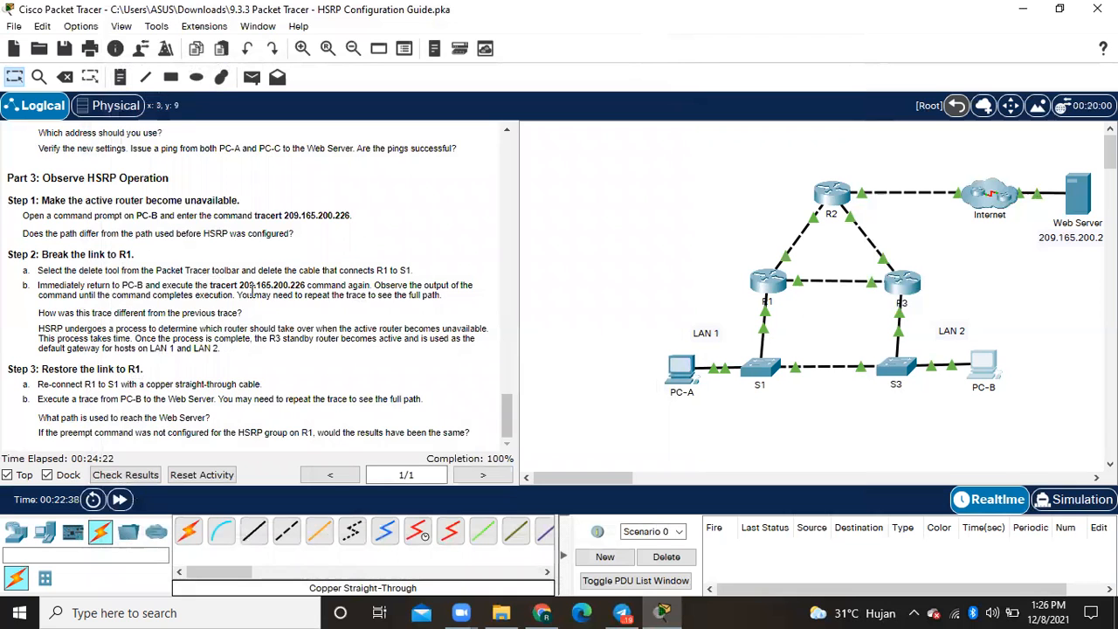
scroll(251, 286, up, 10)
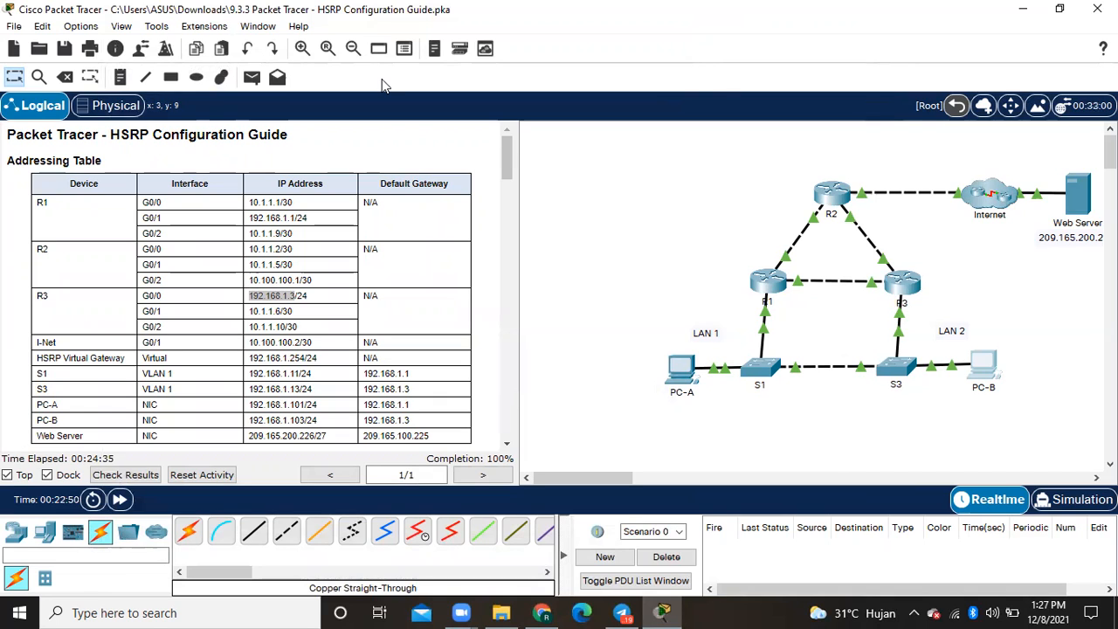
click(725, 84)
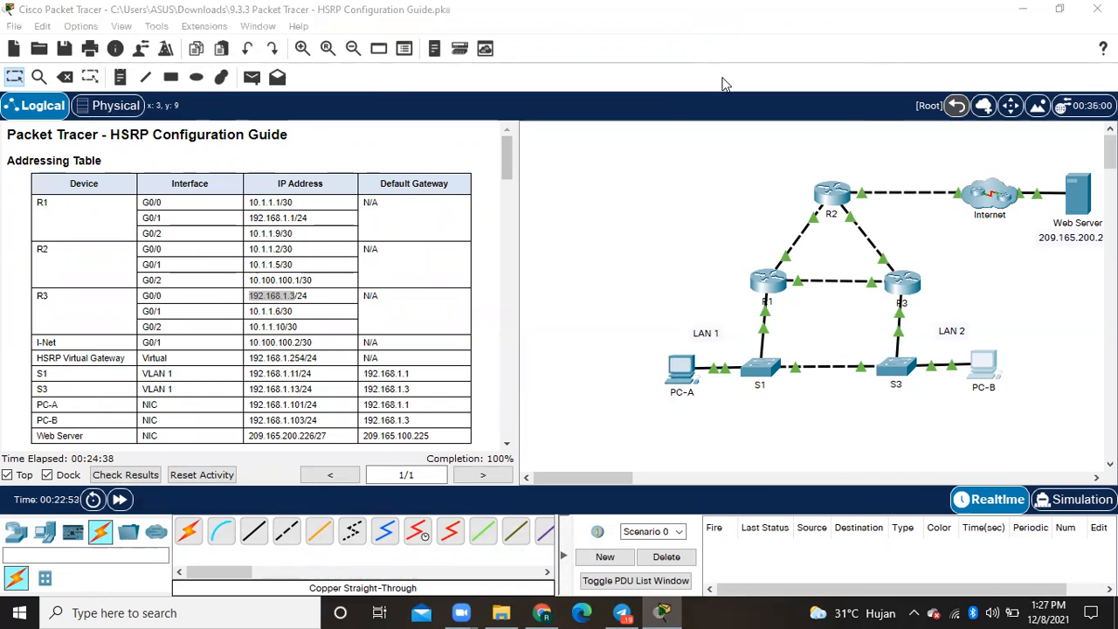